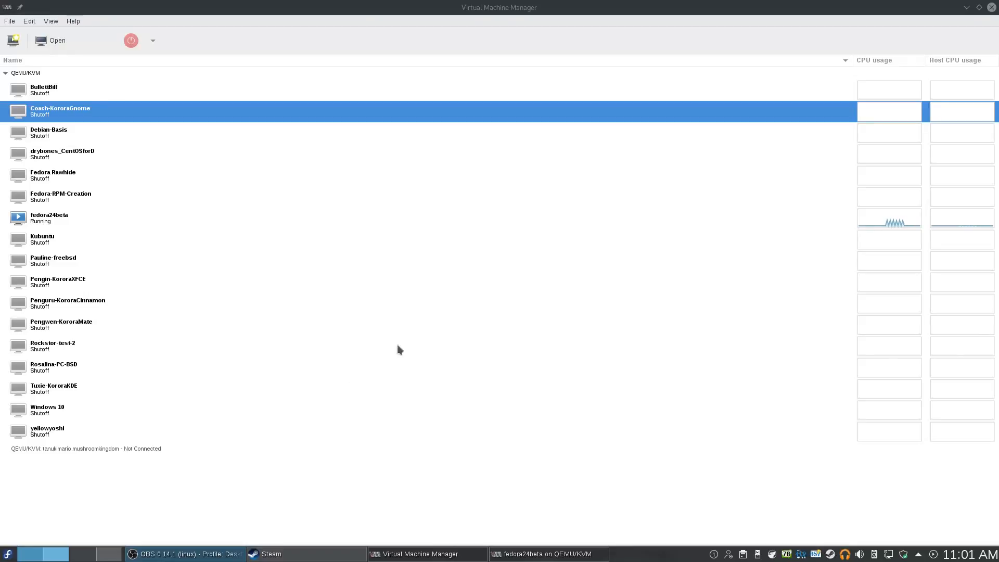
Launch the New VM wizard from the Create a new virtual machine toolbar button
{"action": "left_click", "coordinate": [14, 46]}
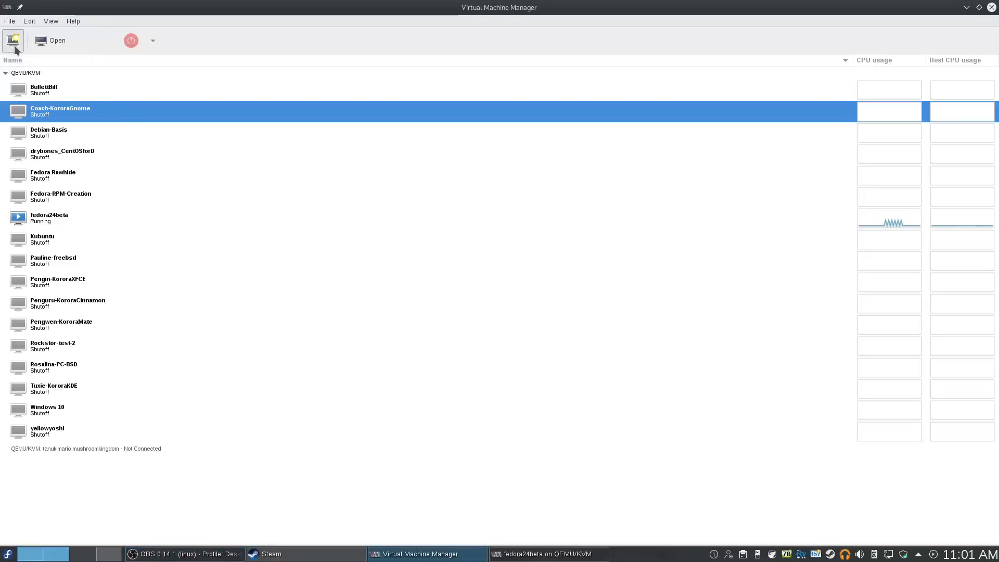
Refresh the ISO pool and choose the openSUSE Tumbleweed ISO as install media
{"action": "left_click", "coordinate": [574, 370]}
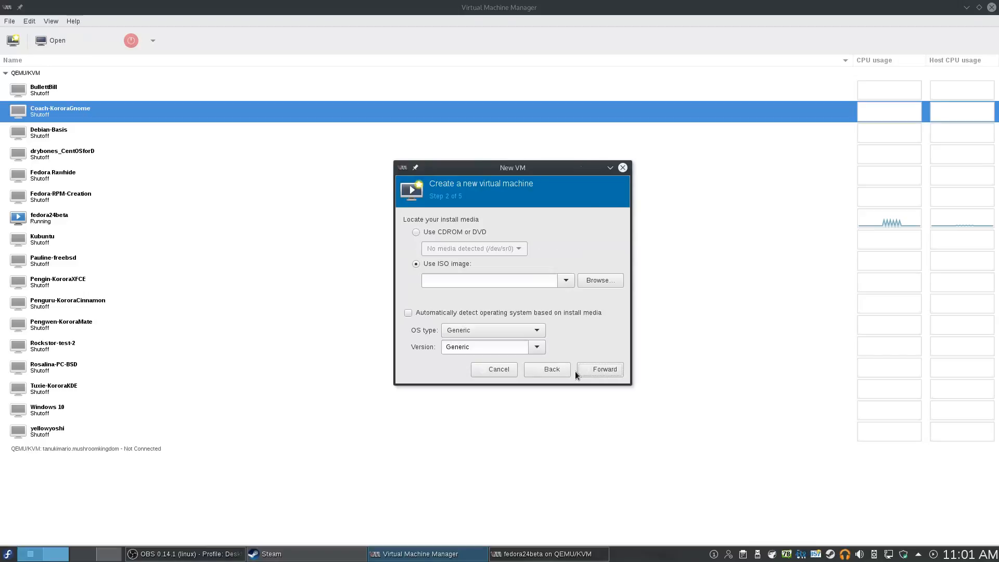
{"action": "left_click", "coordinate": [601, 279]}
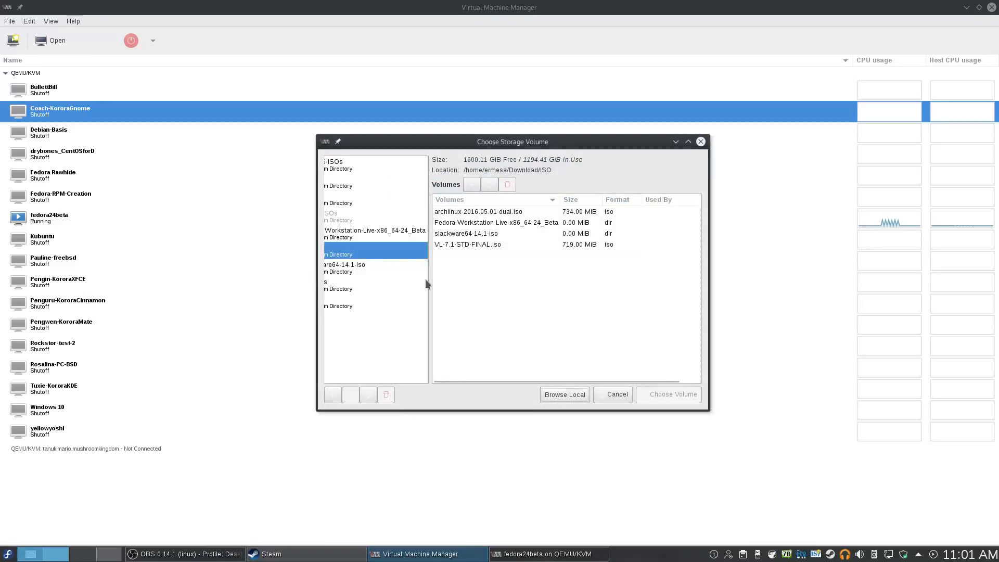
{"action": "left_click_drag", "start_coordinate": [425, 279], "coordinate": [472, 278]}
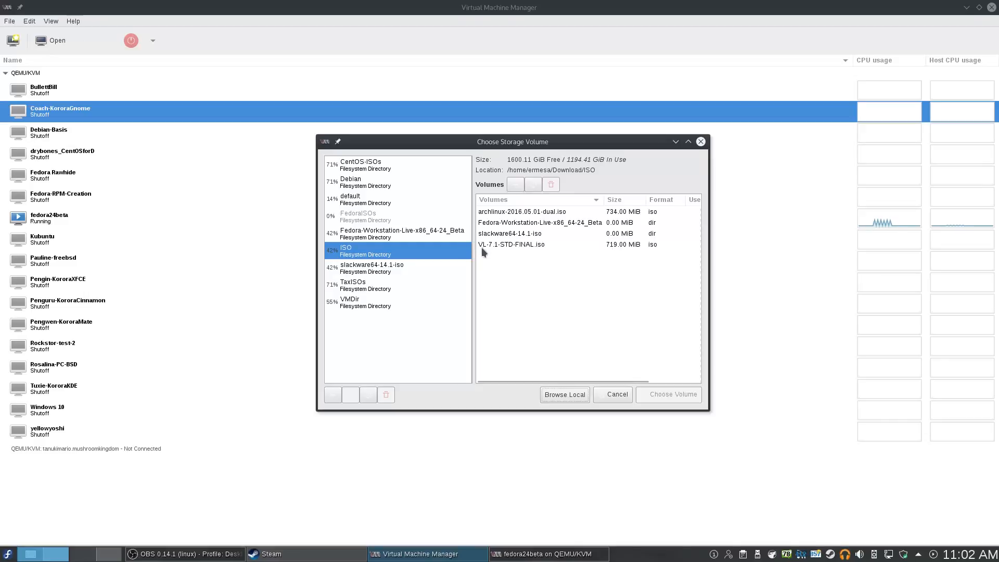
{"action": "left_click", "coordinate": [533, 187]}
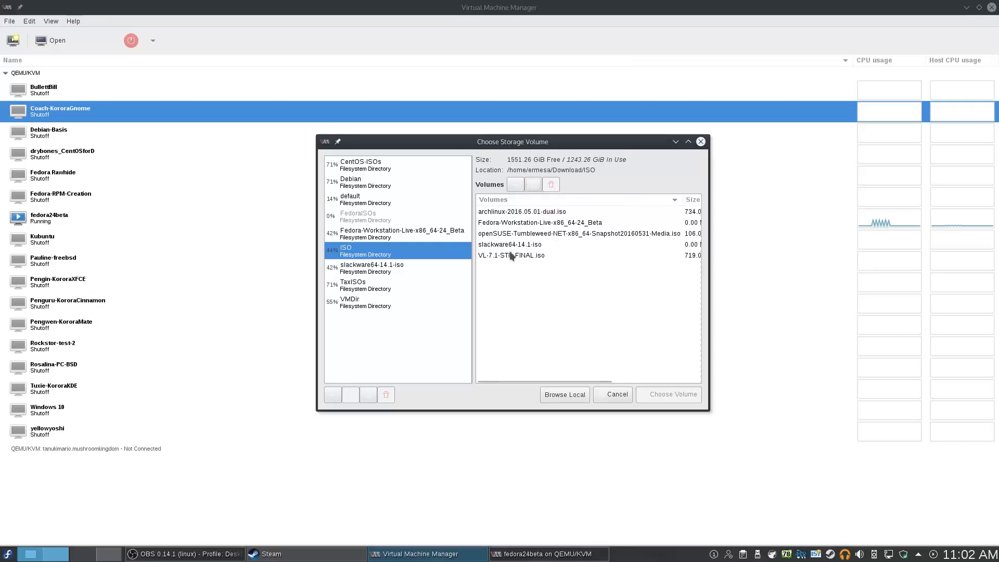
{"action": "left_click", "coordinate": [511, 234]}
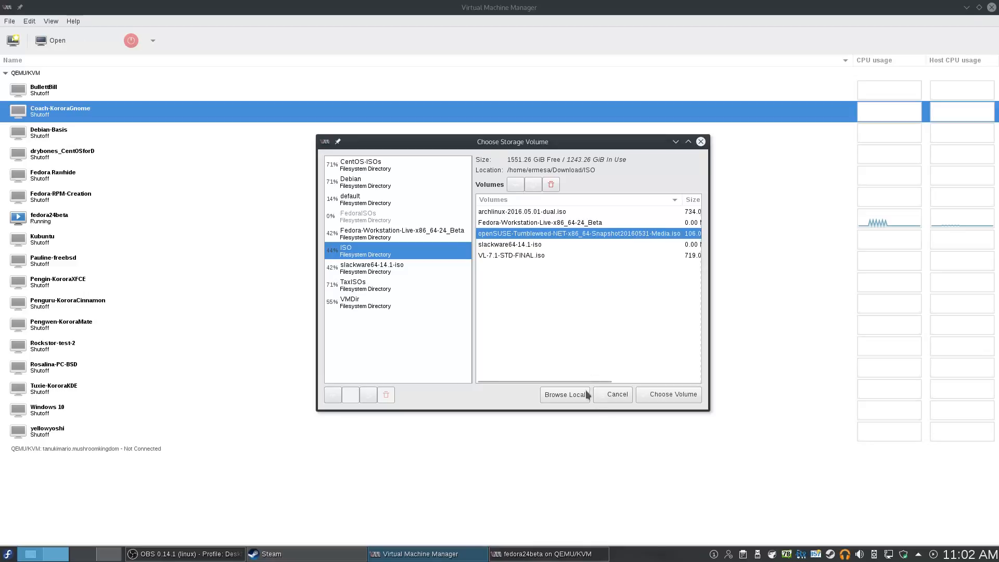
{"action": "left_click", "coordinate": [651, 394]}
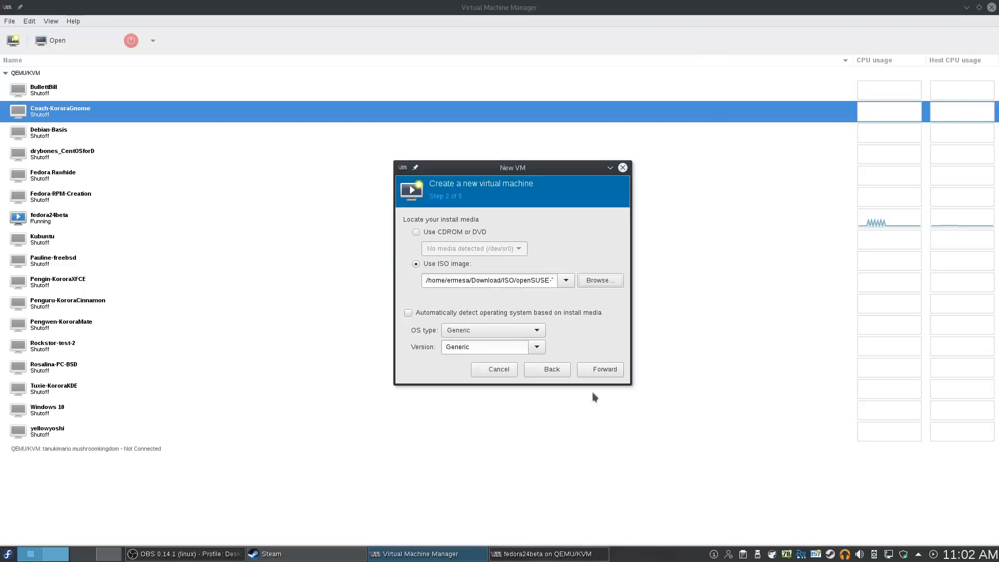
Set OS type Linux and version openSUSE 13.1 from the full OS list, then proceed
{"action": "left_click", "coordinate": [480, 334]}
{"action": "left_click", "coordinate": [485, 344]}
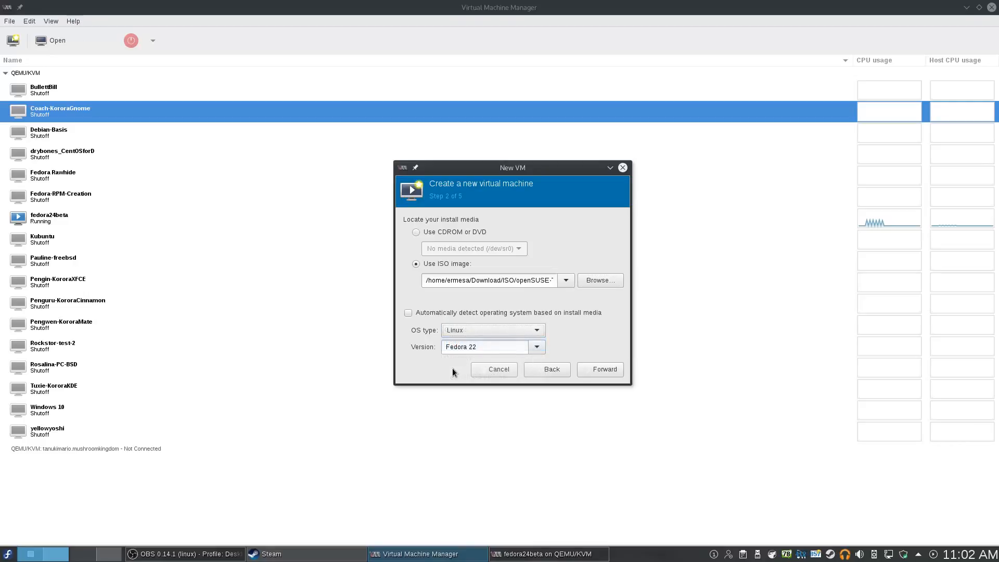
{"action": "left_click", "coordinate": [536, 346]}
{"action": "left_click", "coordinate": [507, 539]}
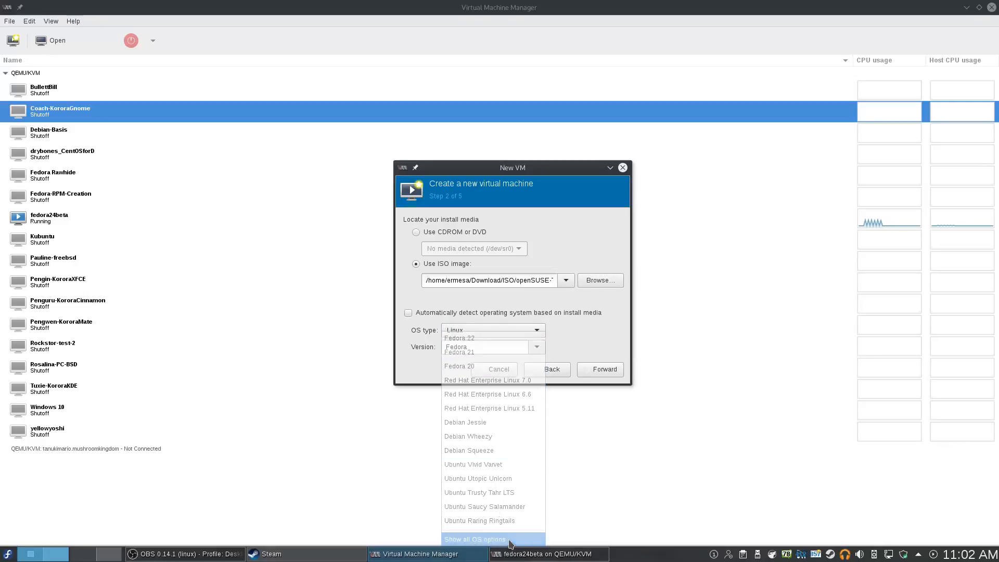
{"action": "left_click", "coordinate": [541, 349]}
{"action": "scroll", "coordinate": [541, 354], "scroll_direction": "down", "scroll_amount": 10}
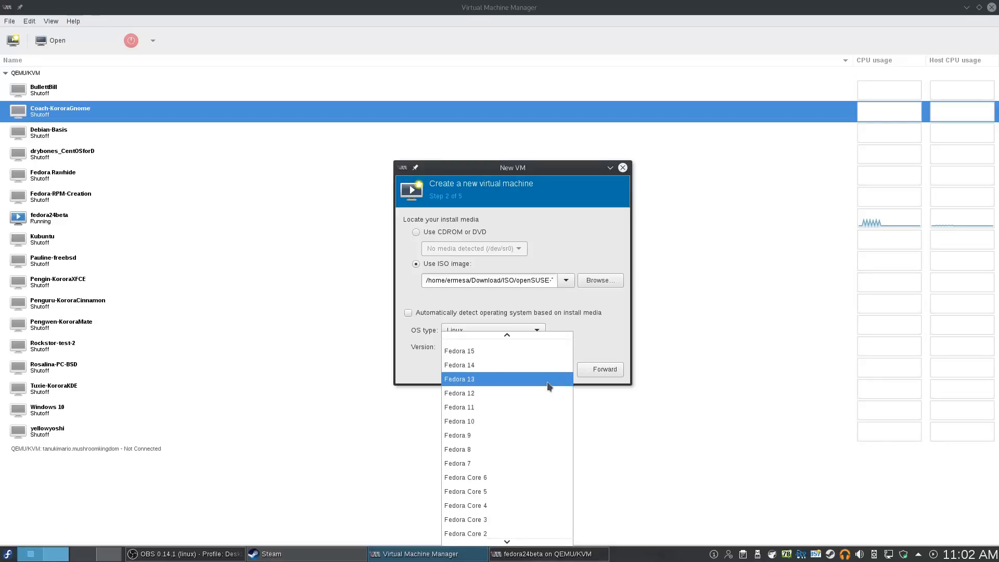
{"action": "mouse_move", "coordinate": [507, 541]}
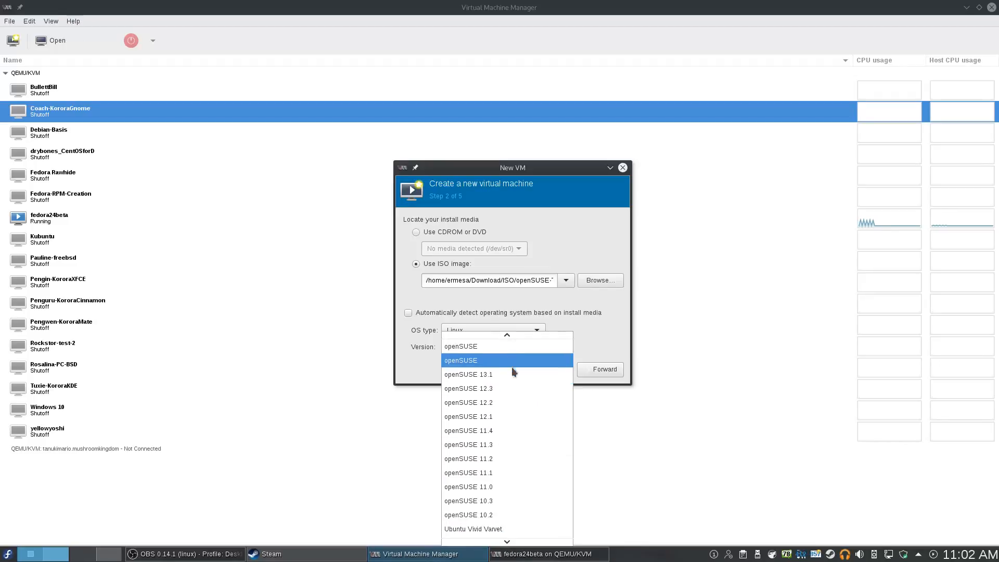
{"action": "left_click", "coordinate": [519, 375]}
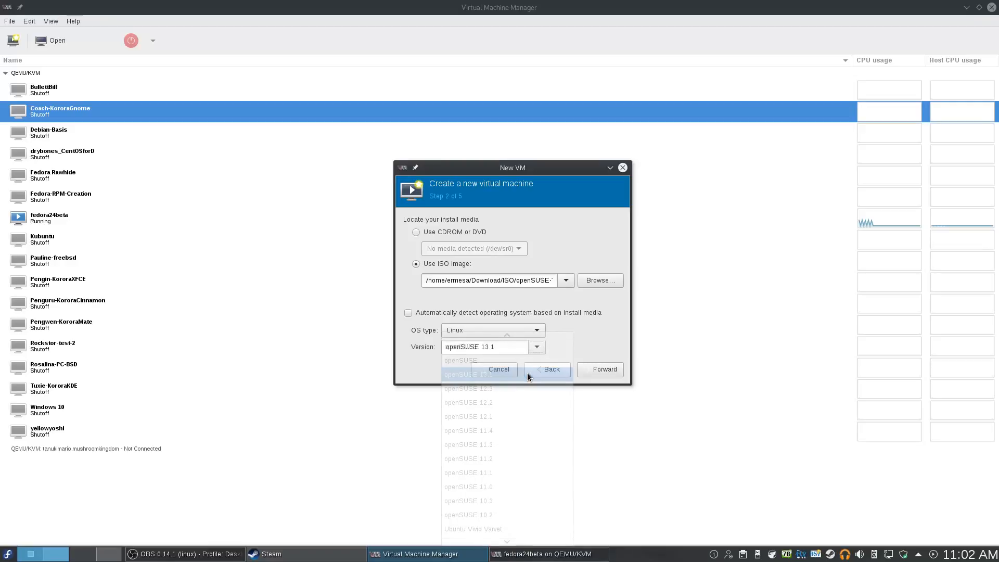
{"action": "left_click", "coordinate": [588, 369]}
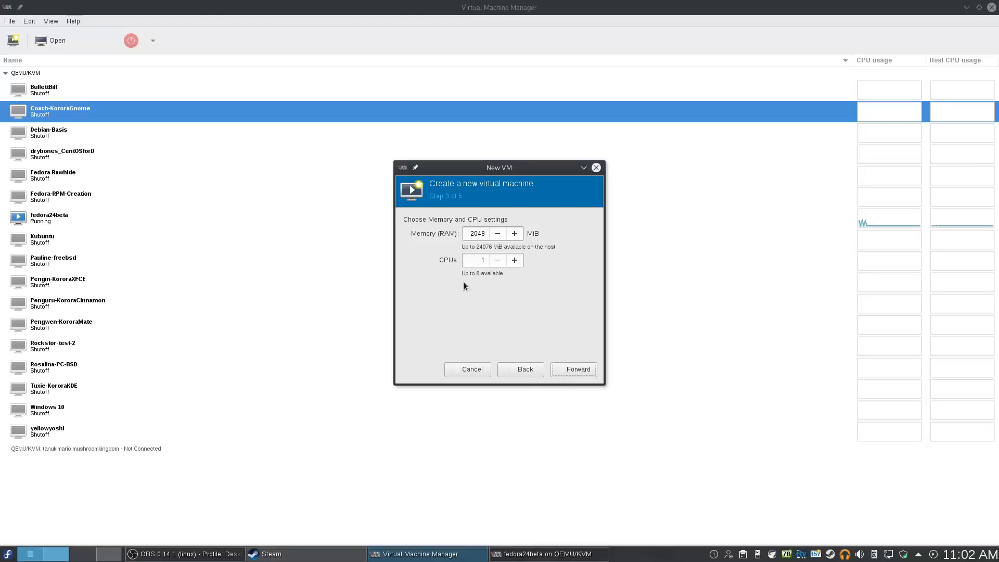
Accept 2048 MiB memory and 1 CPU, then select custom storage
{"action": "left_click", "coordinate": [568, 368]}
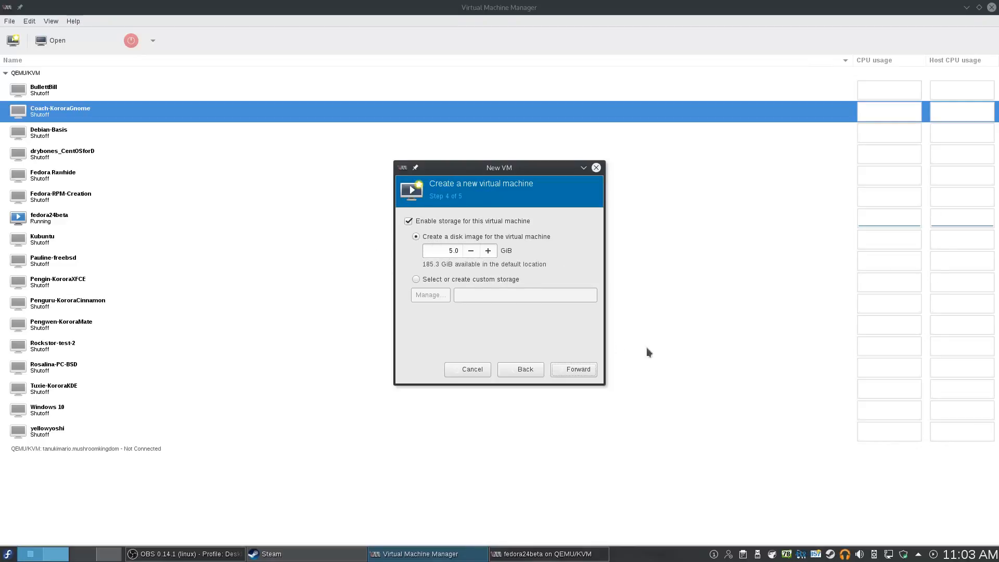
{"action": "left_click", "coordinate": [419, 279]}
Create a 20 GiB opensuse-tumbleweed.qcow2 volume in VMDir and use it as the VM's disk
{"action": "left_click", "coordinate": [429, 295]}
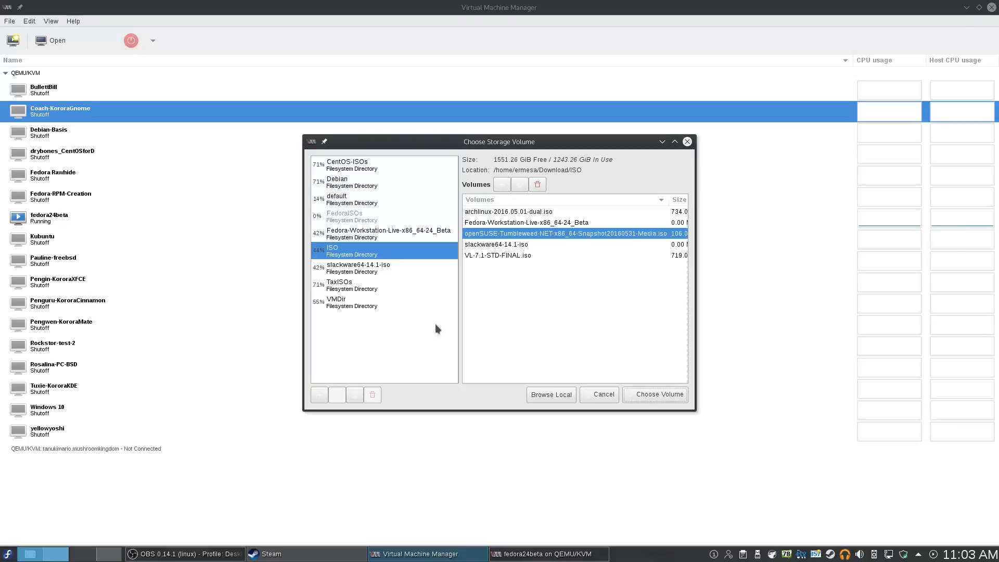
{"action": "left_click", "coordinate": [390, 307]}
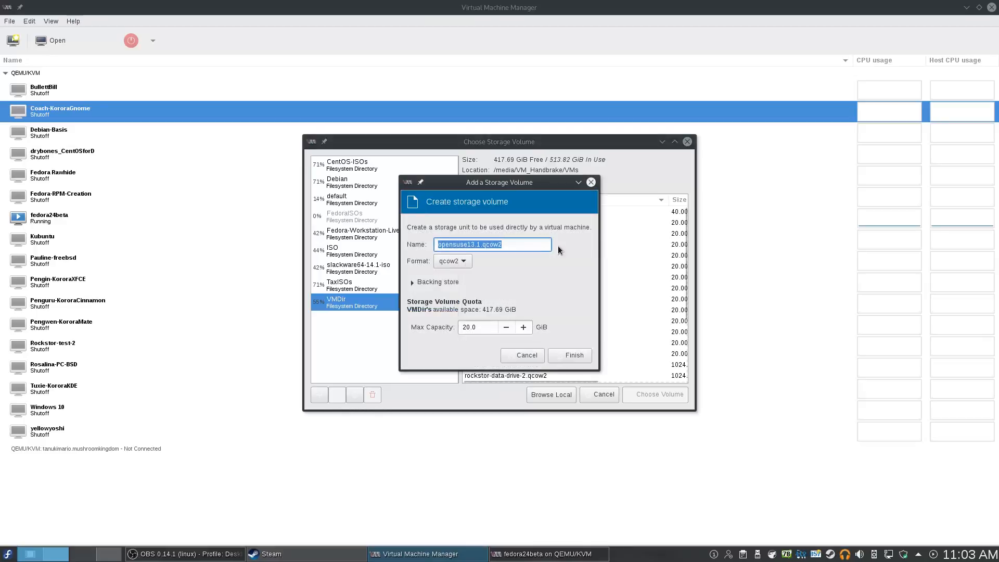
{"action": "left_click", "coordinate": [480, 243]}
{"action": "key", "text": "BackSpace"}
{"action": "key", "text": "BackSpace"}
{"action": "key", "text": "BackSpace"}
{"action": "key", "text": "BackSpace"}
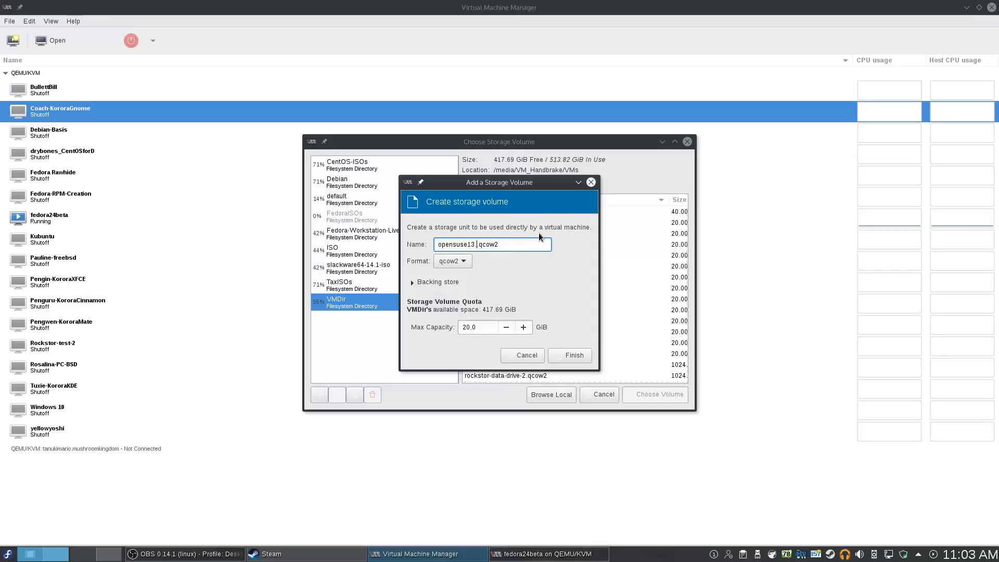
{"action": "type", "text": "-tumbleweed"}
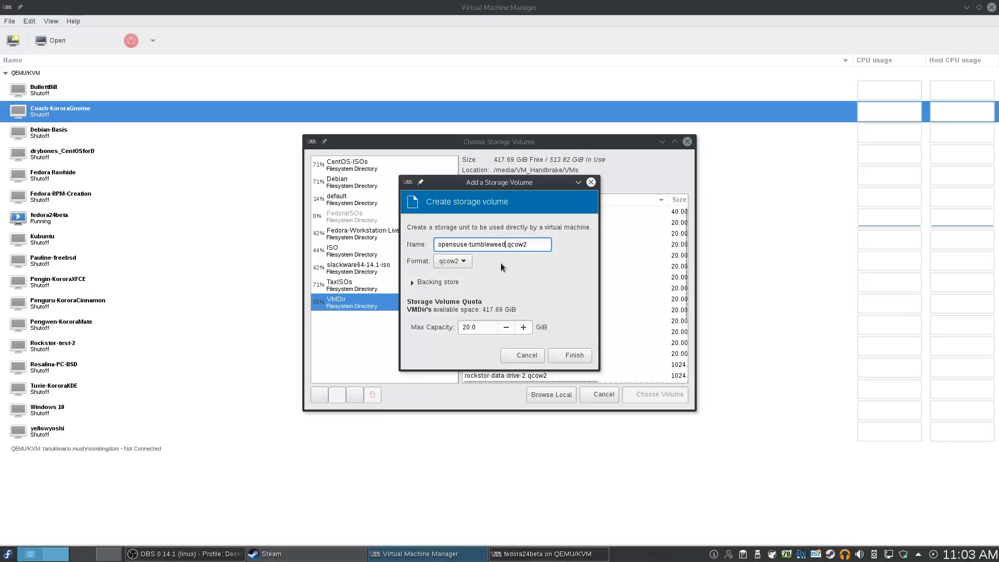
{"action": "left_click", "coordinate": [555, 357]}
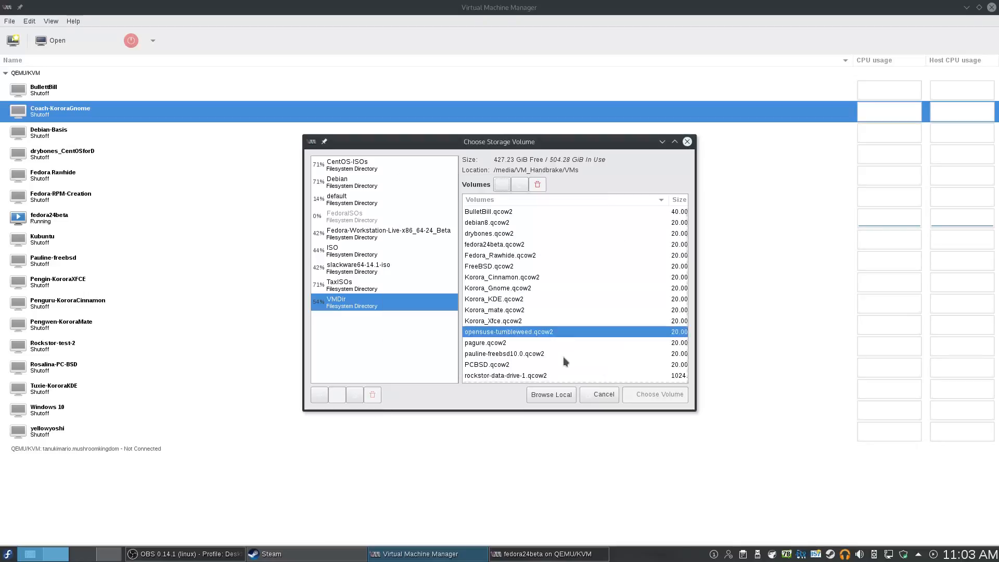
{"action": "left_click", "coordinate": [652, 395]}
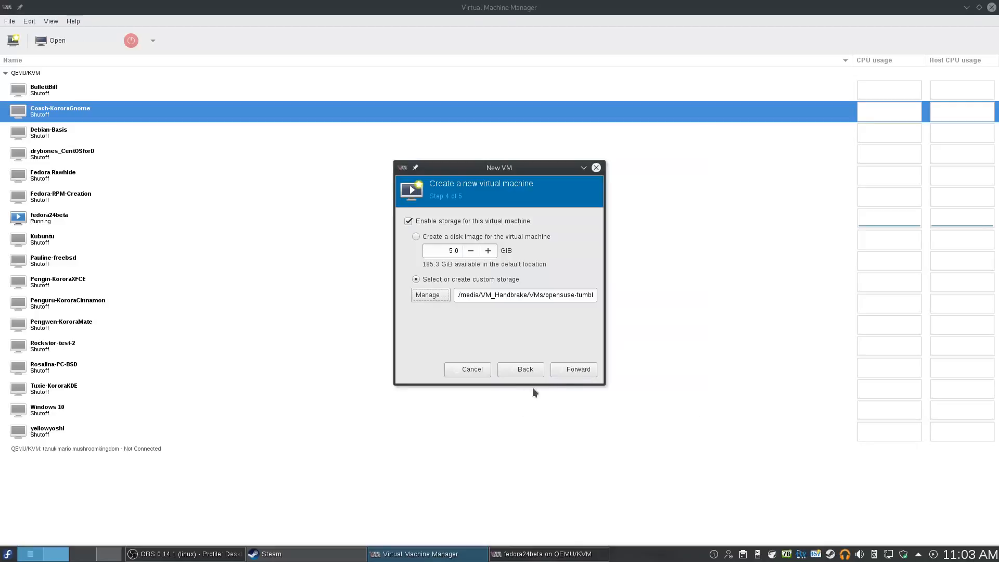
{"action": "left_click", "coordinate": [579, 369]}
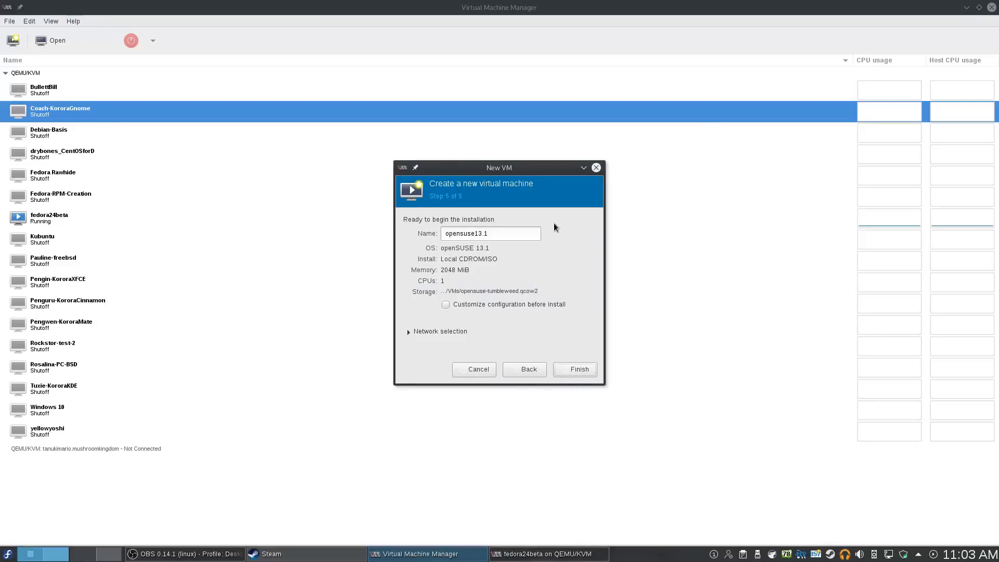
Rename the VM to opensuse-tumbleweed
{"action": "left_click", "coordinate": [525, 235]}
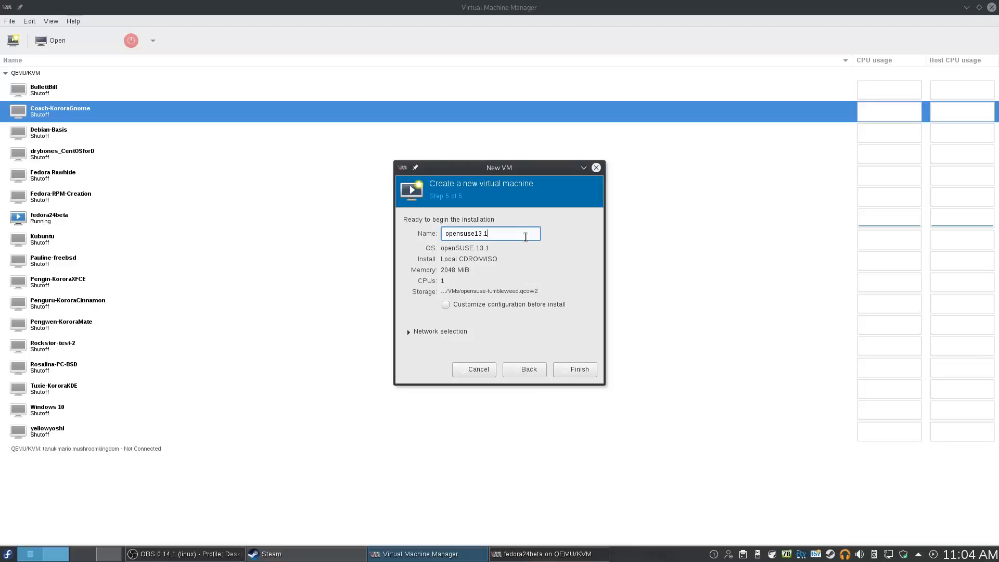
{"action": "key", "text": "BackSpace"}
{"action": "key", "text": "BackSpace"}
{"action": "key", "text": "BackSpace"}
{"action": "key", "text": "BackSpace"}
{"action": "type", "text": "-tumbleweed"}
Keep the default NAT virtual network and finish creating the VM
{"action": "left_click", "coordinate": [436, 336]}
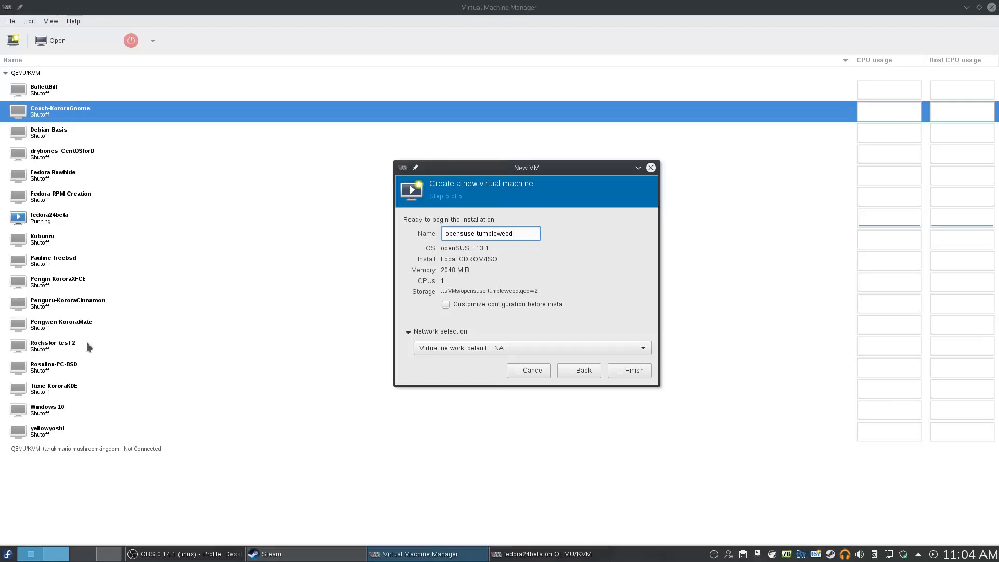
{"action": "left_click", "coordinate": [441, 346]}
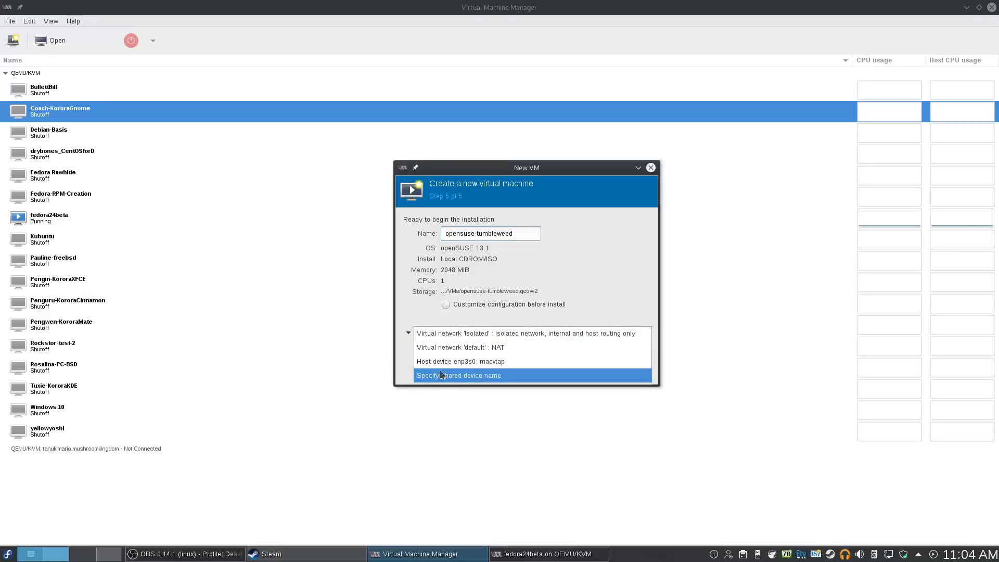
{"action": "left_click", "coordinate": [602, 270]}
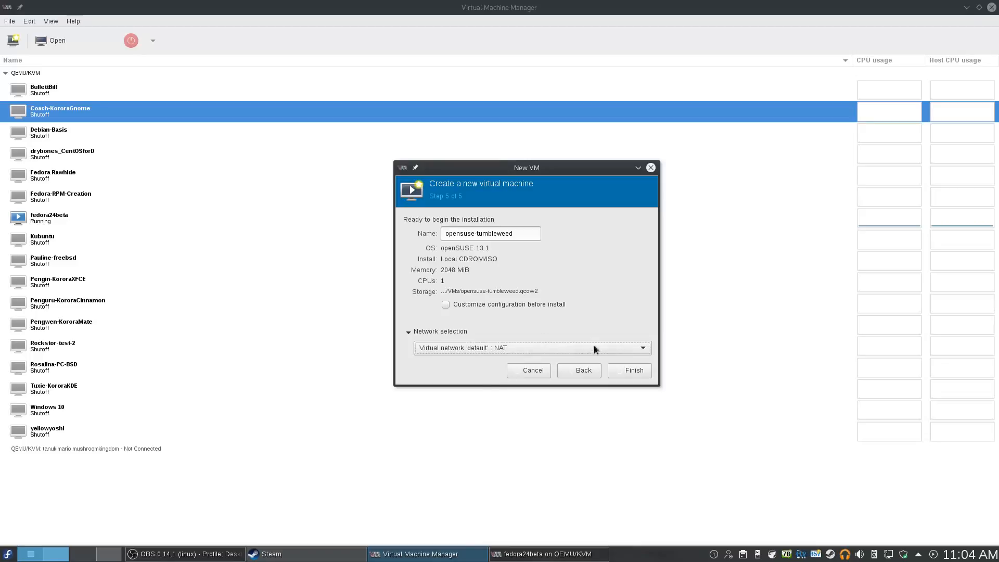
{"action": "left_click", "coordinate": [632, 373]}
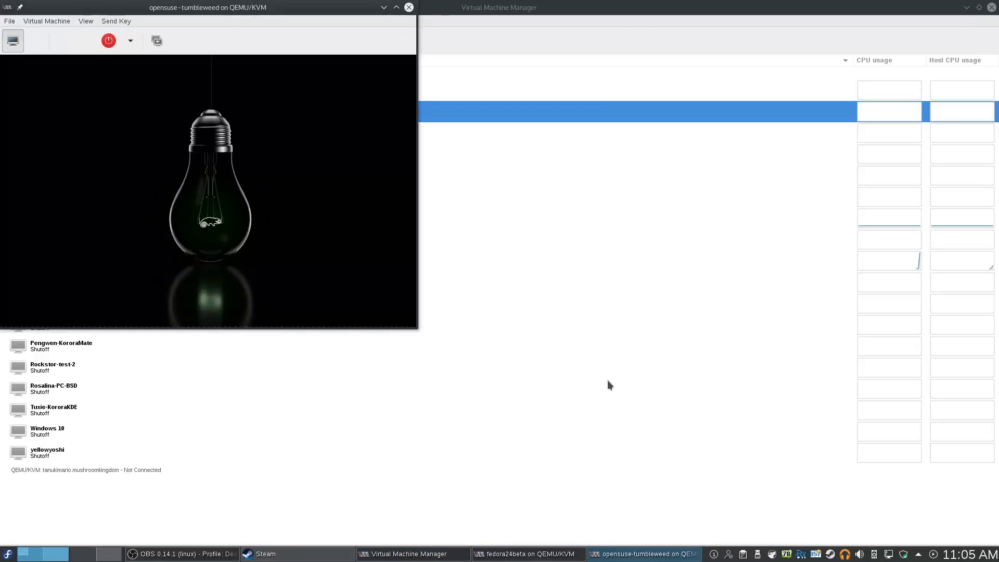
Maximize the console and boot the Installation entry from the openSUSE boot menu
{"action": "left_click", "coordinate": [397, 8]}
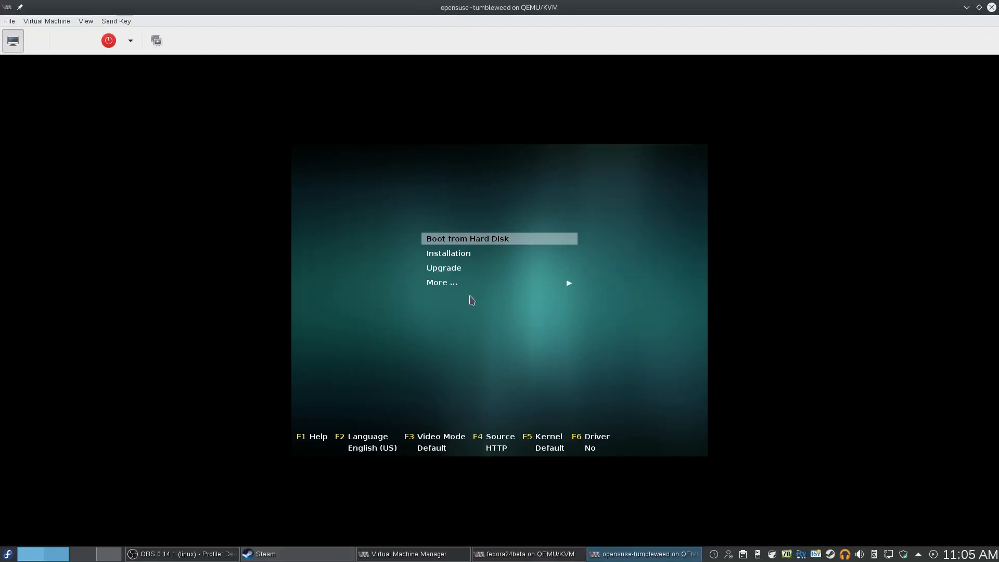
{"action": "key", "text": "Down"}
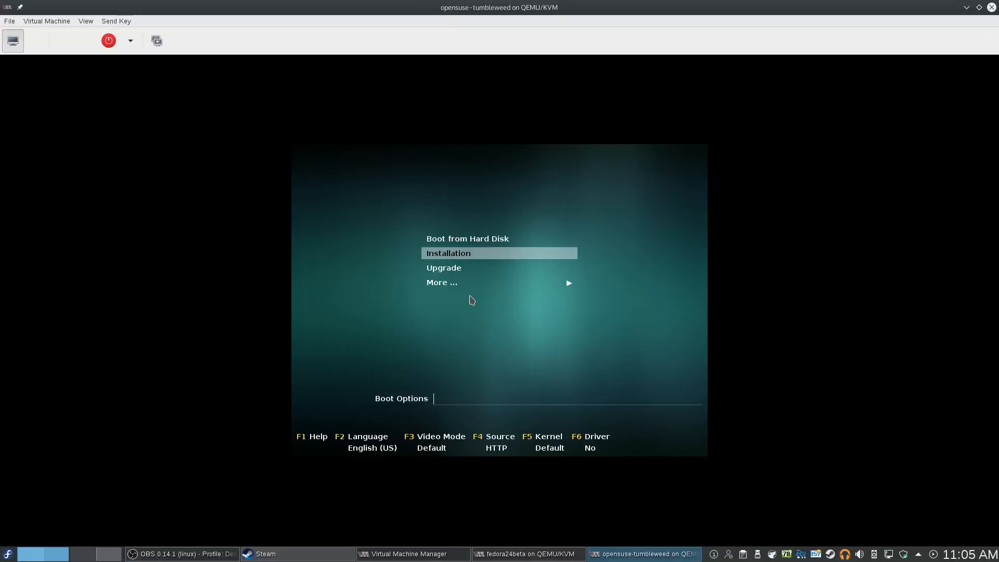
{"action": "key", "text": "Return"}
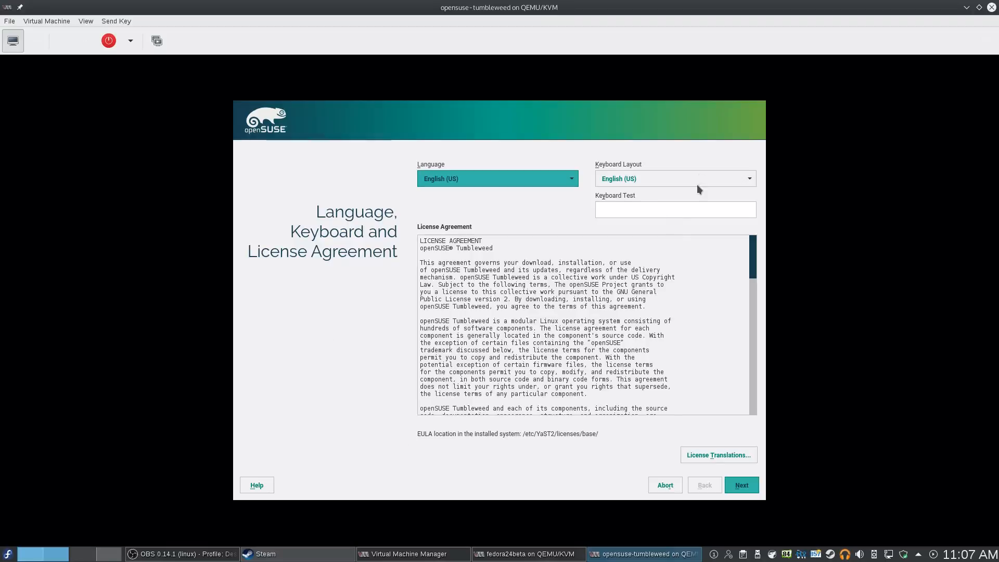
Type 'asdfasdfasdfsd' in the installer's keyboard test field to check the US layout
{"action": "left_click", "coordinate": [675, 208]}
{"action": "left_click", "coordinate": [638, 204]}
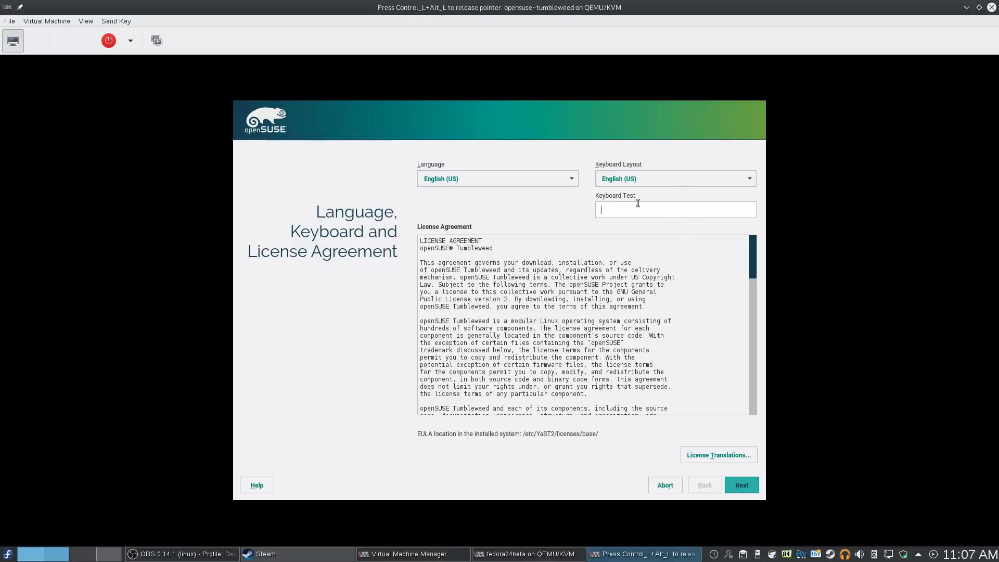
{"action": "type", "text": "asdfasdfasdfsd"}
{"action": "key", "text": "ctrl+alt"}
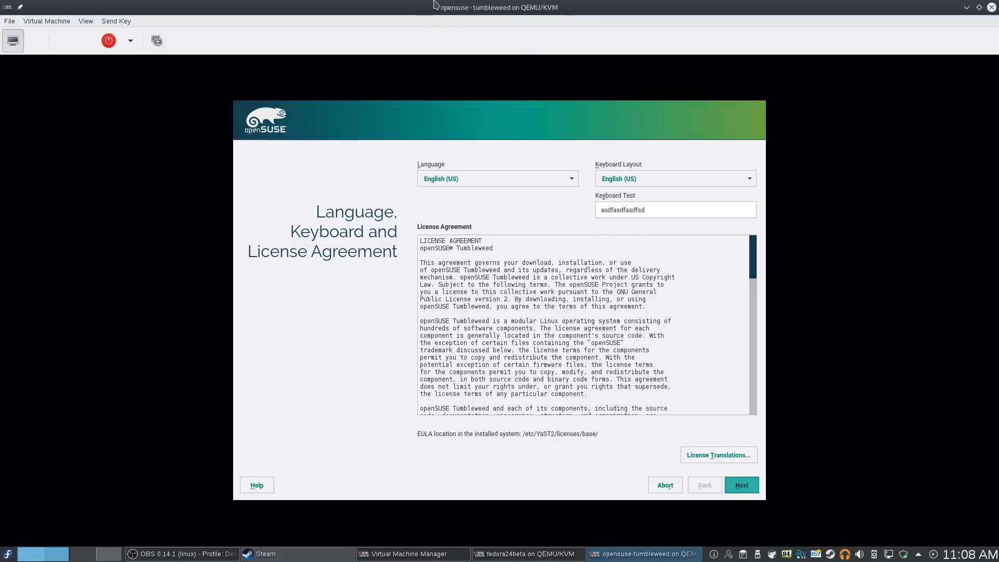
{"action": "left_click", "coordinate": [672, 210]}
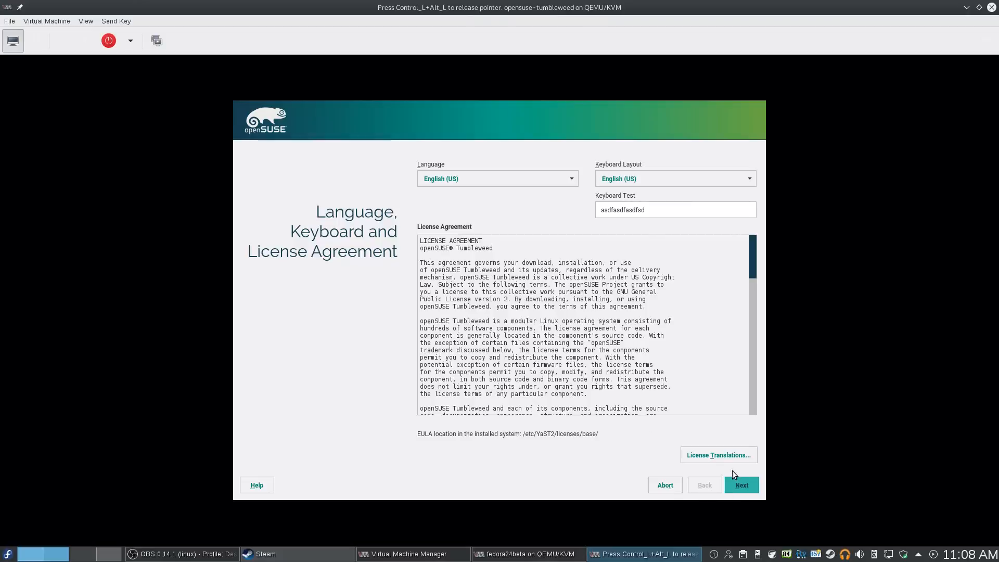
Accept the license and Installation Options pages to reach Suggested Partitioning
{"action": "left_click", "coordinate": [736, 486]}
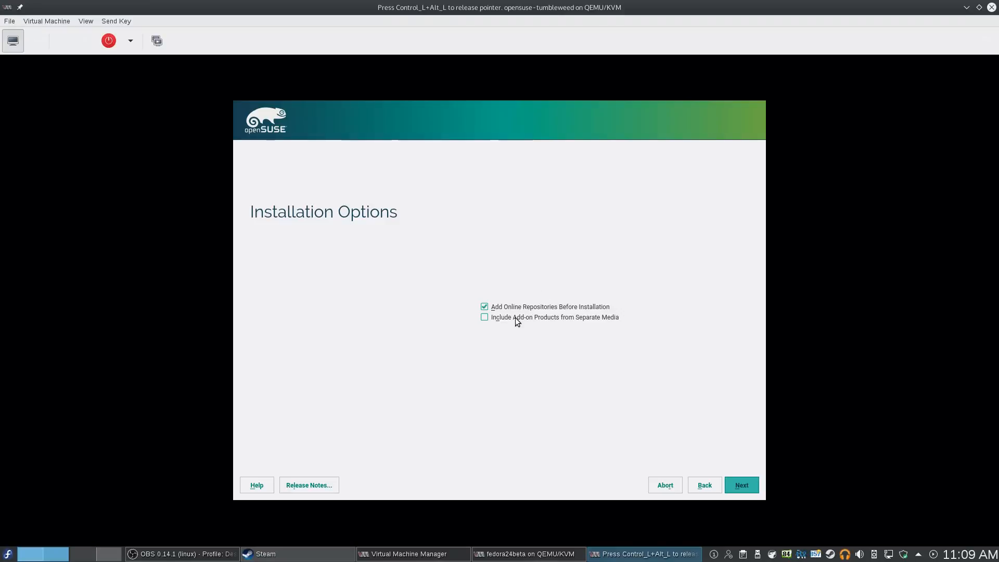
{"action": "left_click", "coordinate": [742, 484]}
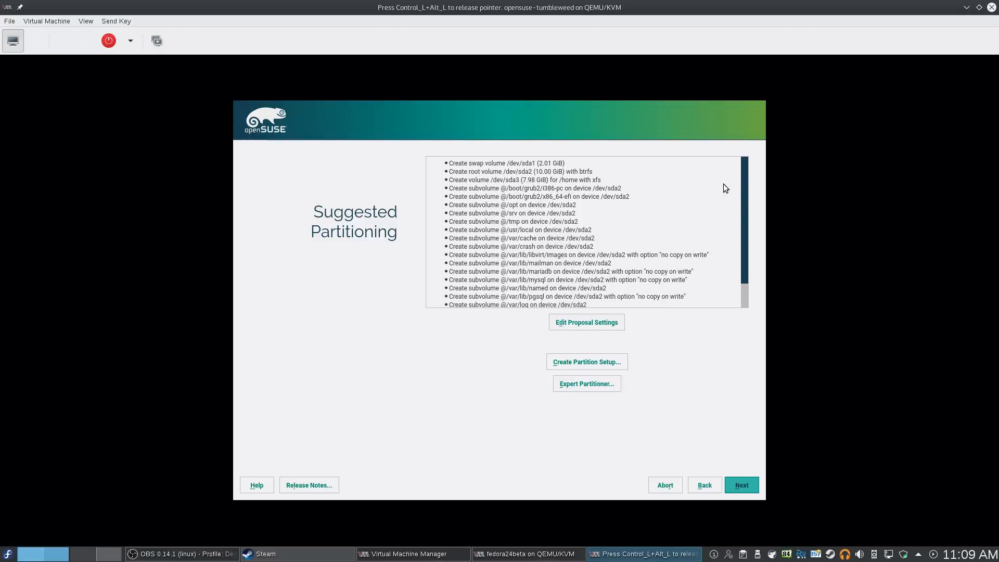
{"action": "mouse_move", "coordinate": [746, 185]}
{"action": "left_mouse_down"}
{"action": "mouse_move", "coordinate": [746, 240]}
{"action": "mouse_move", "coordinate": [760, 172]}
{"action": "left_mouse_up"}
{"action": "scroll", "coordinate": [501, 230], "scroll_direction": "down", "scroll_amount": 2}
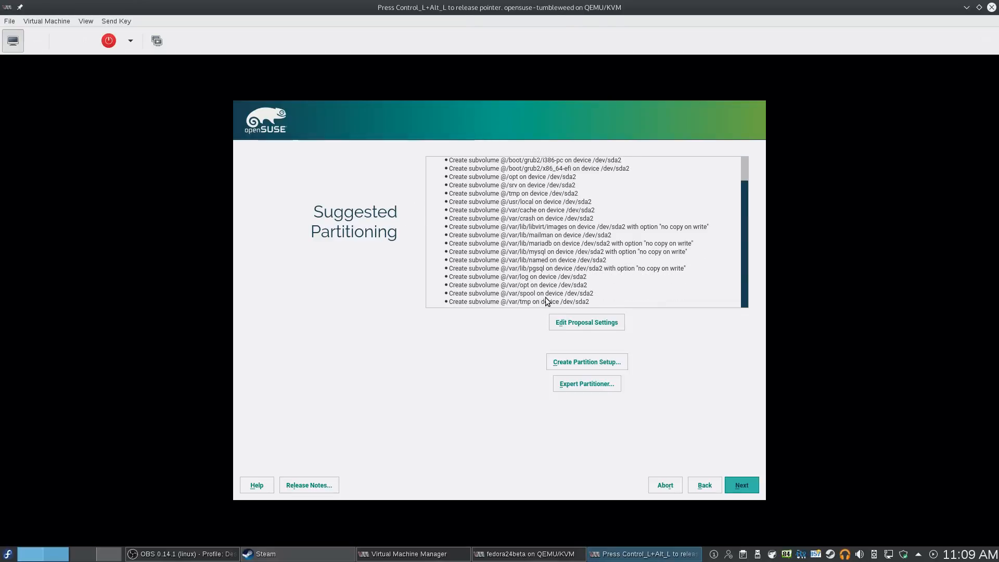
{"action": "scroll", "coordinate": [535, 288], "scroll_direction": "up", "scroll_amount": 3}
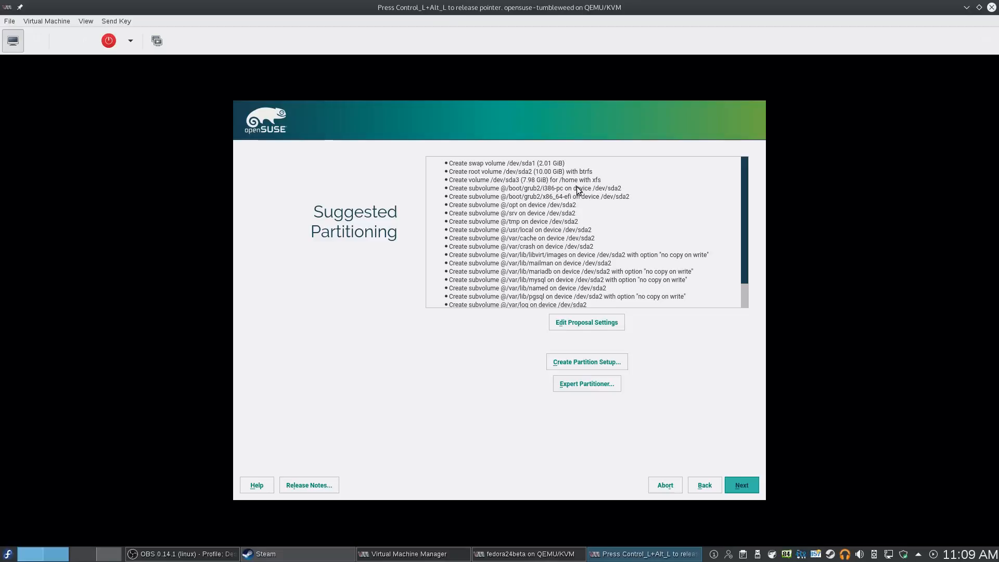
{"action": "scroll", "coordinate": [580, 201], "scroll_direction": "down", "scroll_amount": 2}
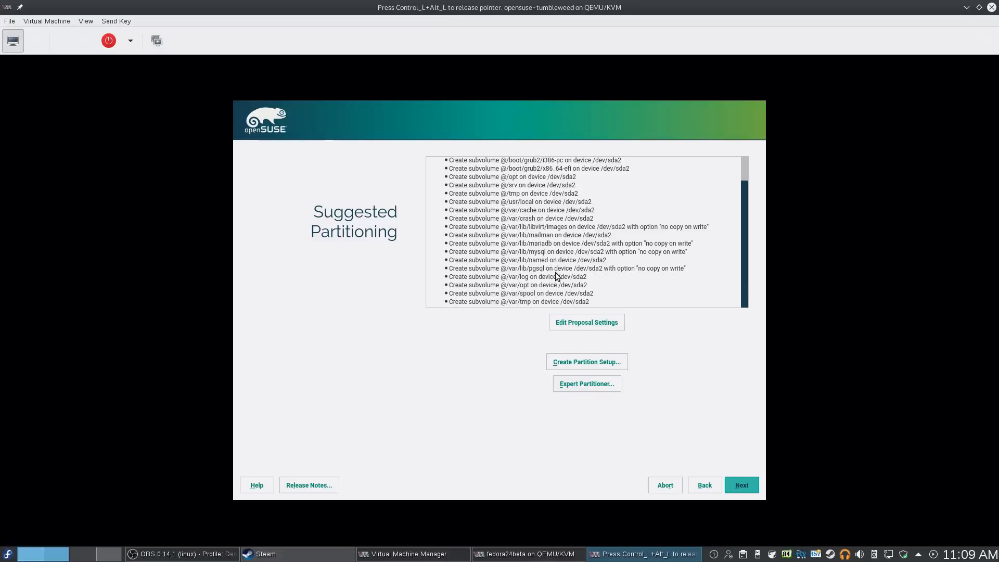
{"action": "scroll", "coordinate": [583, 236], "scroll_direction": "up", "scroll_amount": 1}
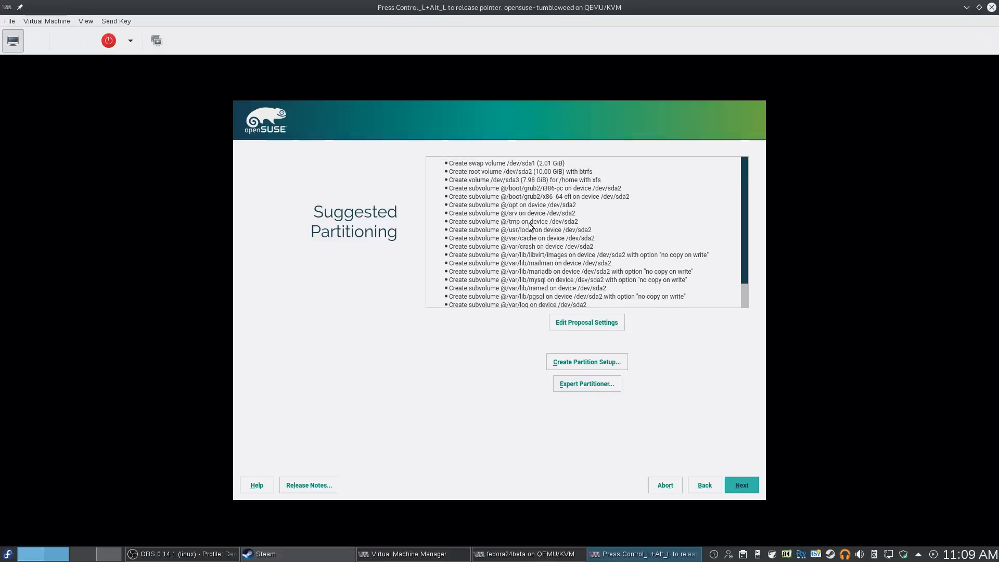
{"action": "scroll", "coordinate": [531, 291], "scroll_direction": "down", "scroll_amount": 1}
{"action": "scroll", "coordinate": [532, 295], "scroll_direction": "up", "scroll_amount": 1}
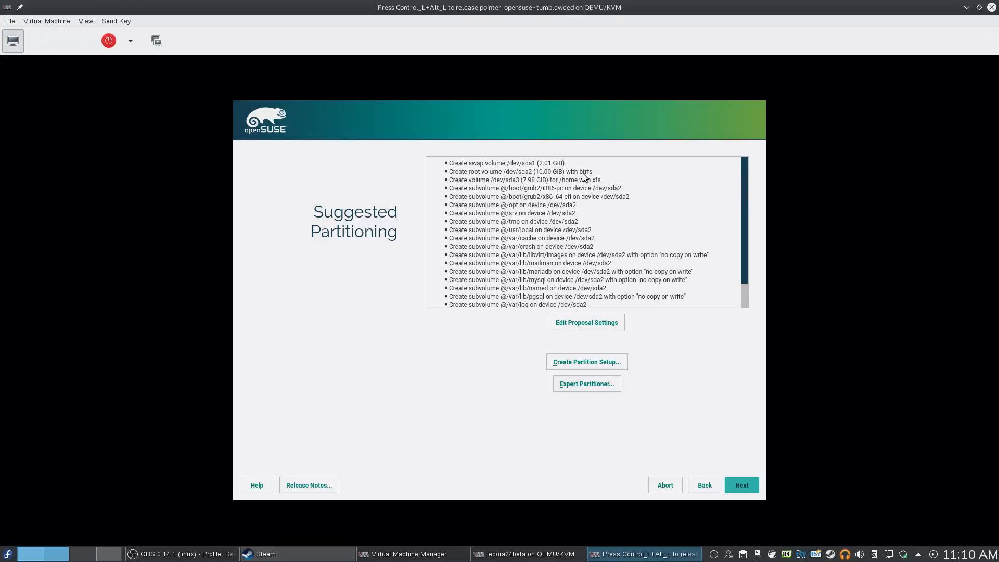
Accept the suggested partitioning, Eastern (New York) time zone and default online repositories
{"action": "left_click", "coordinate": [741, 486]}
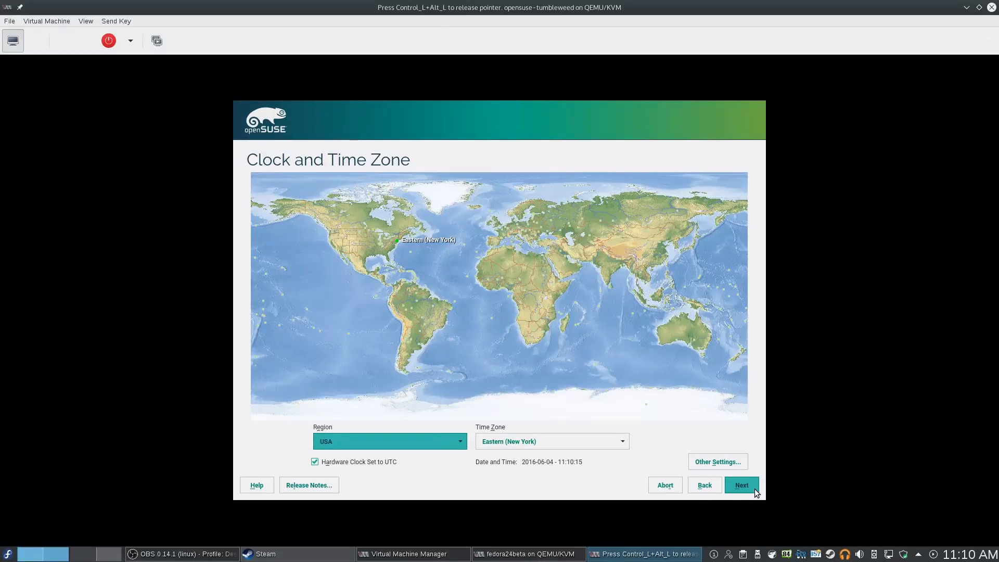
{"action": "left_click", "coordinate": [753, 488]}
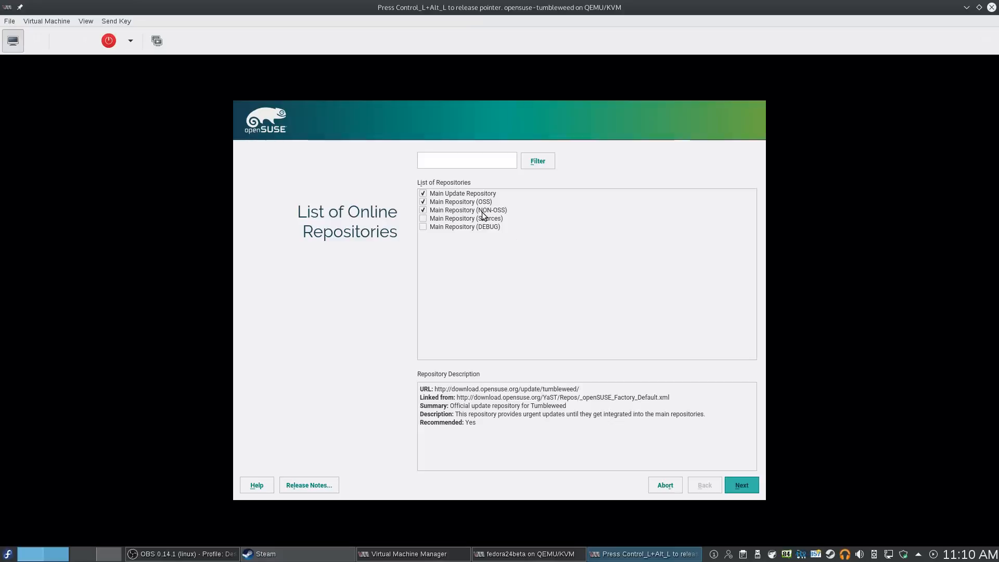
{"action": "left_click", "coordinate": [738, 485]}
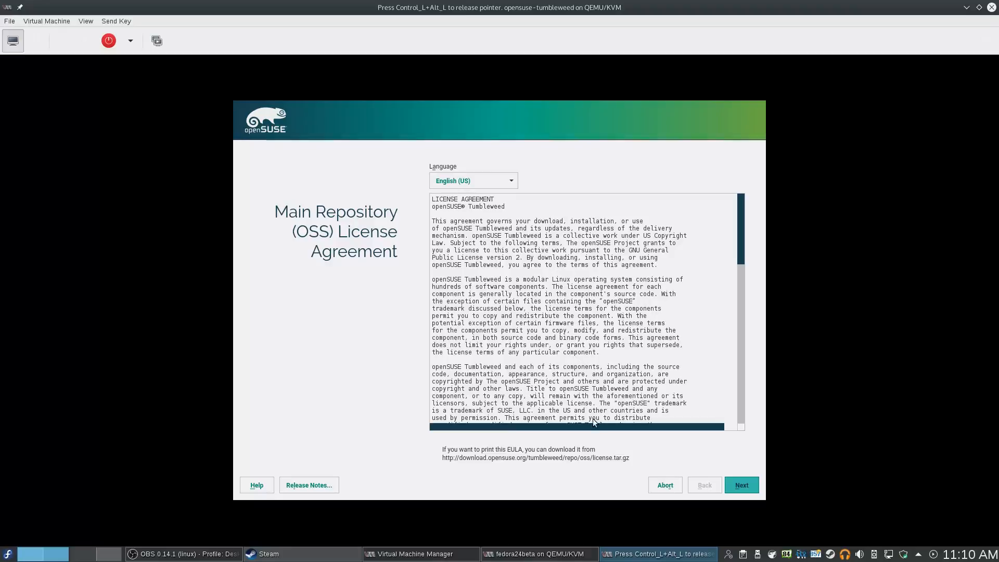
Accept the Main Repository (OSS) license agreement to reach Desktop Selection with KDE Desktop chosen
{"action": "left_click", "coordinate": [732, 485]}
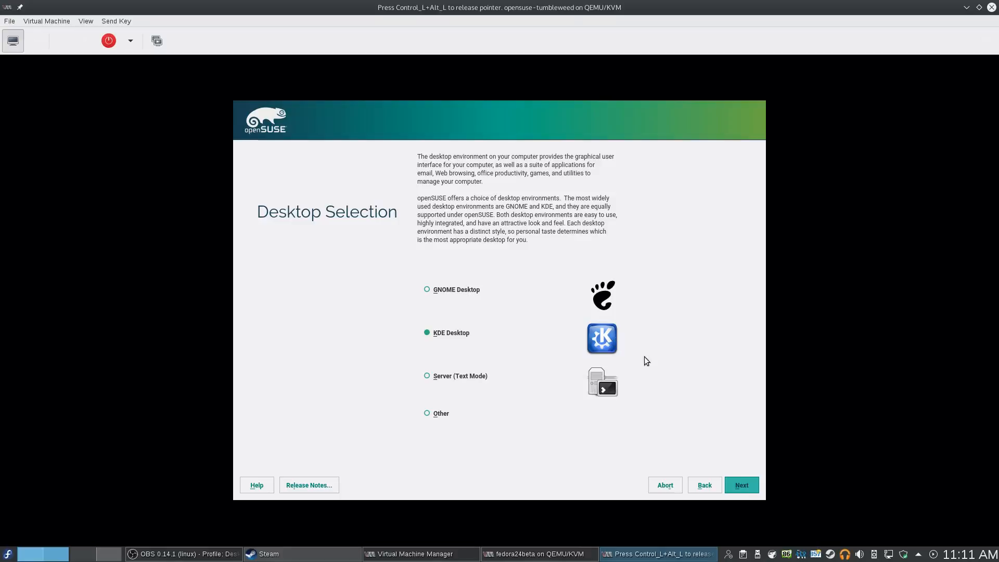
Keep KDE Desktop and create the local user with full name, username and password
{"action": "left_click", "coordinate": [747, 485]}
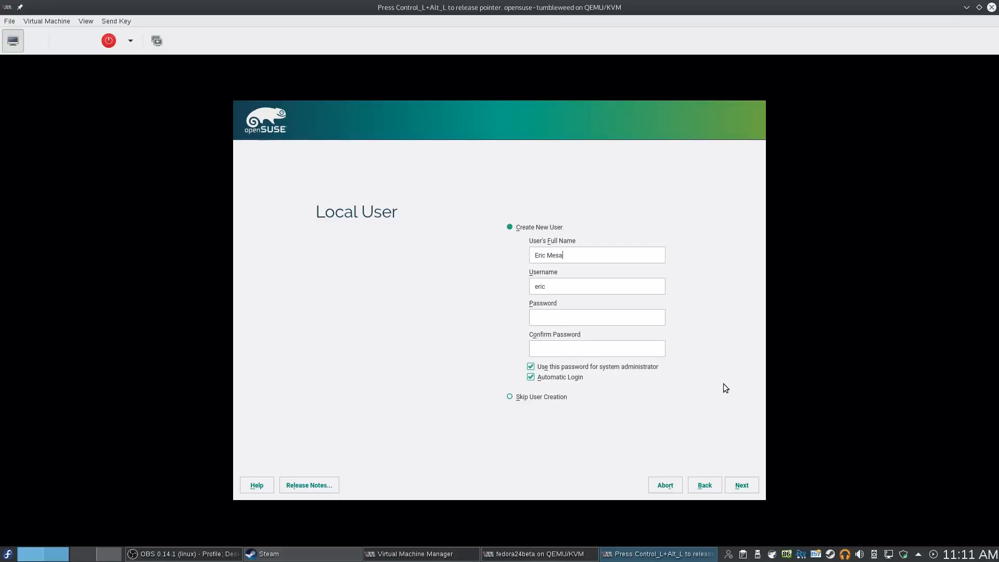
{"action": "key", "text": "Tab"}
{"action": "type", "text": "ermesa****"}
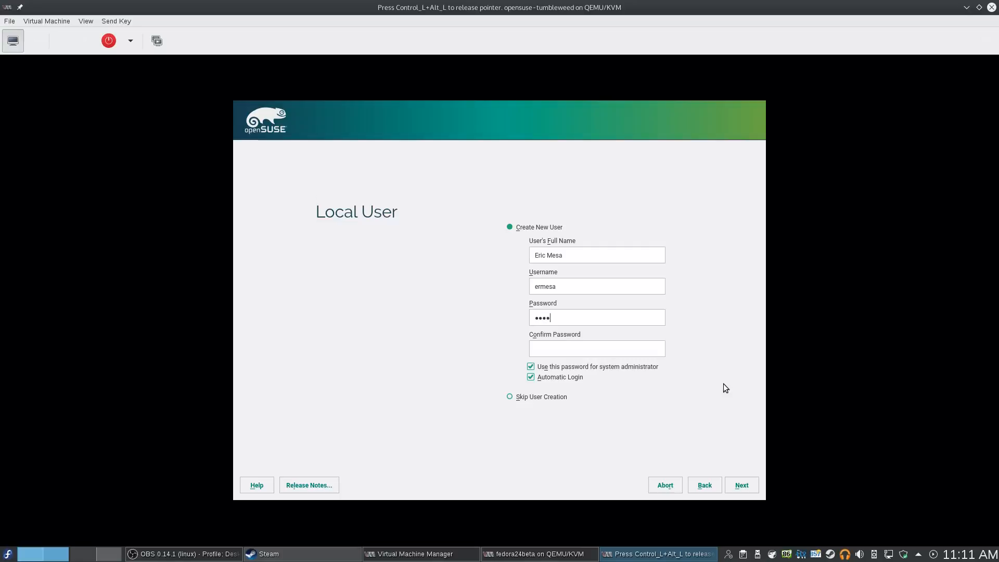
{"action": "type", "text": "**********************"}
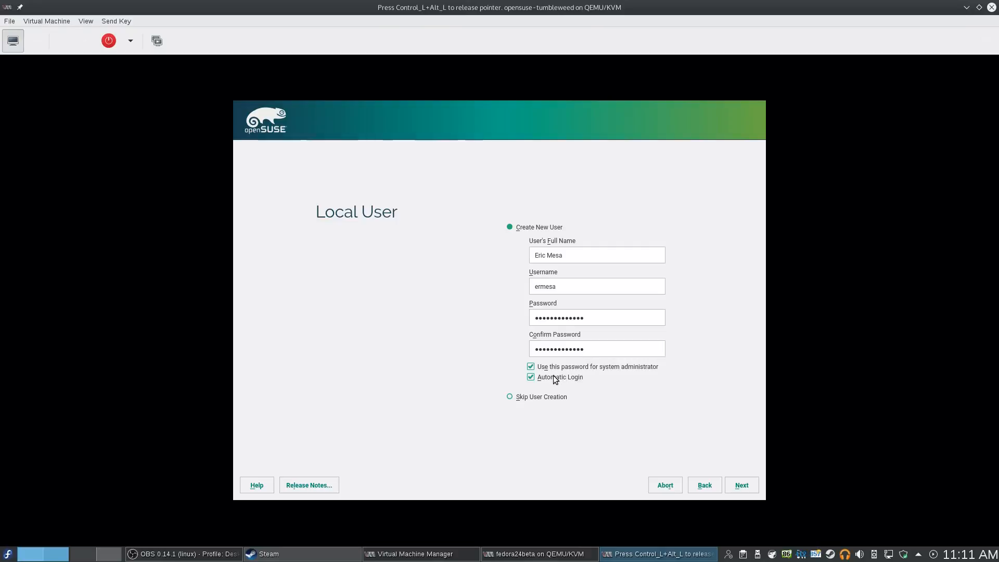
{"action": "left_click", "coordinate": [741, 484]}
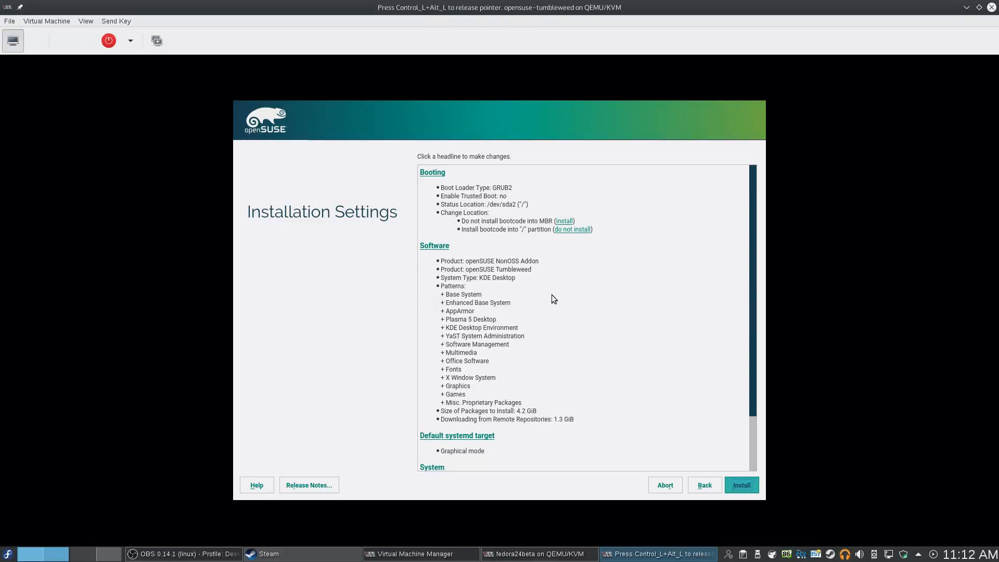
Open the SSH port, enable the SSH service in Installation Settings, and start installing
{"action": "scroll", "coordinate": [530, 287], "scroll_direction": "down", "scroll_amount": 1}
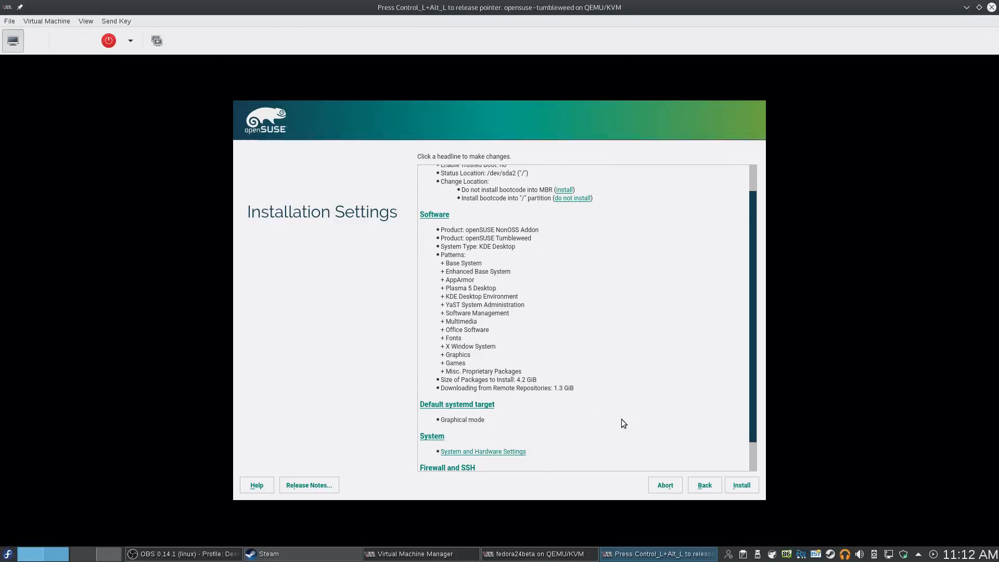
{"action": "scroll", "coordinate": [624, 423], "scroll_direction": "down", "scroll_amount": 1}
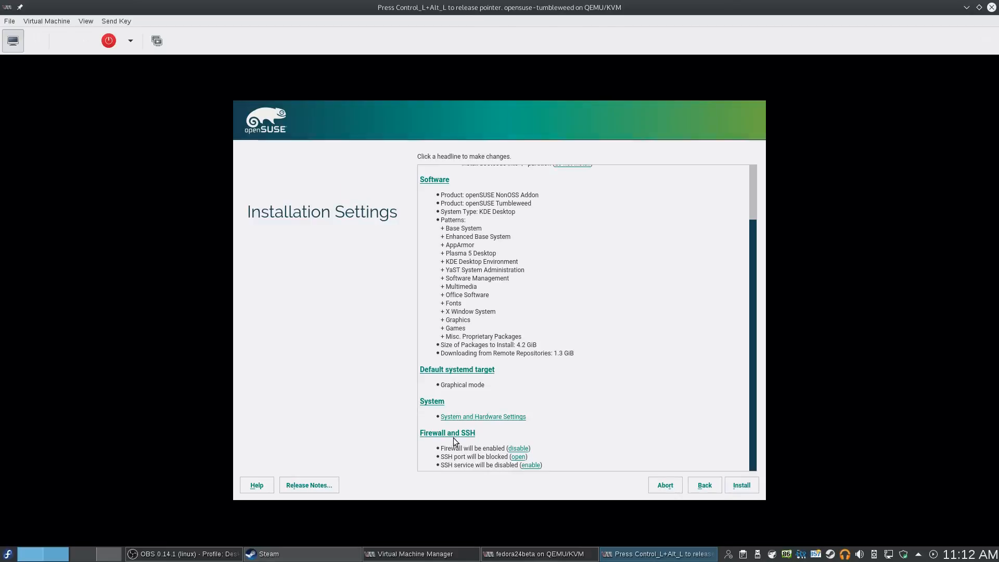
{"action": "left_click", "coordinate": [517, 457]}
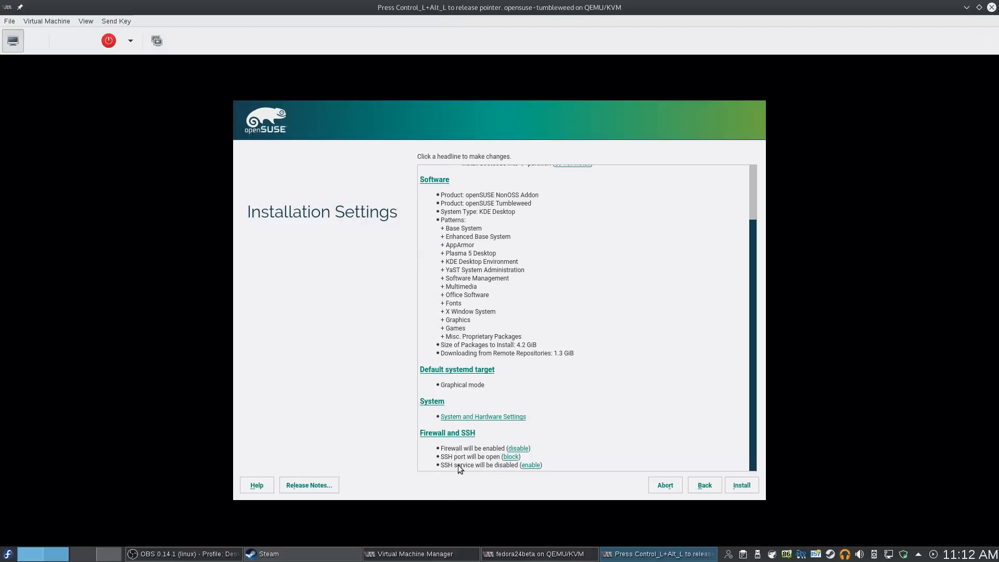
{"action": "left_click", "coordinate": [538, 466]}
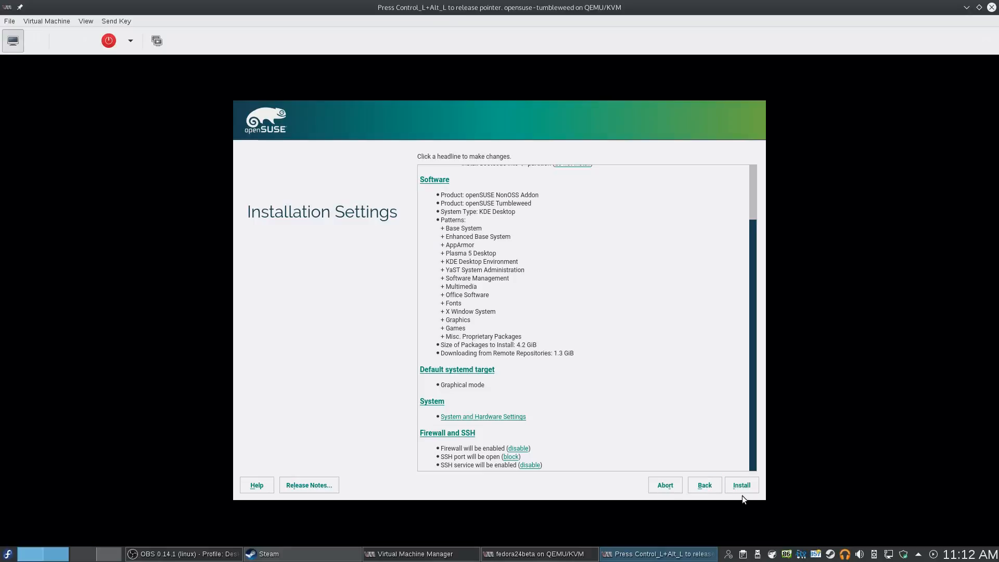
{"action": "left_click", "coordinate": [741, 488]}
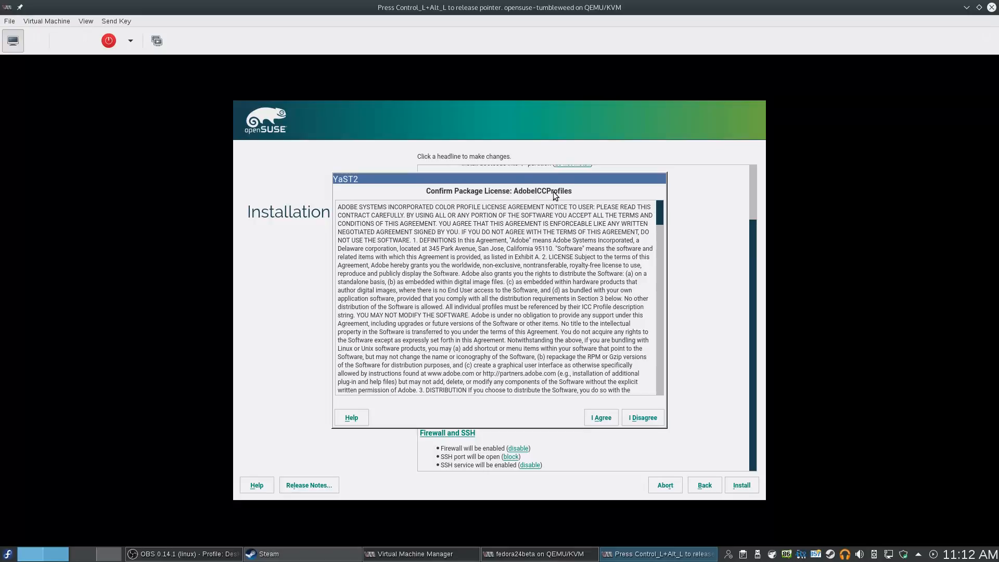
Agree to the AdobeICCProfiles package license and confirm to begin installing the system
{"action": "left_click", "coordinate": [611, 423]}
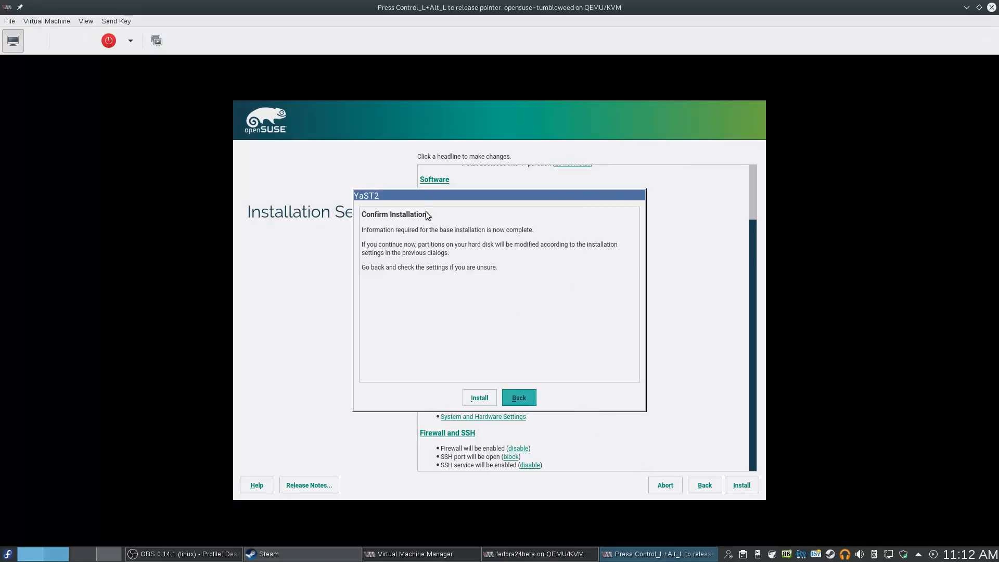
{"action": "left_click", "coordinate": [474, 403]}
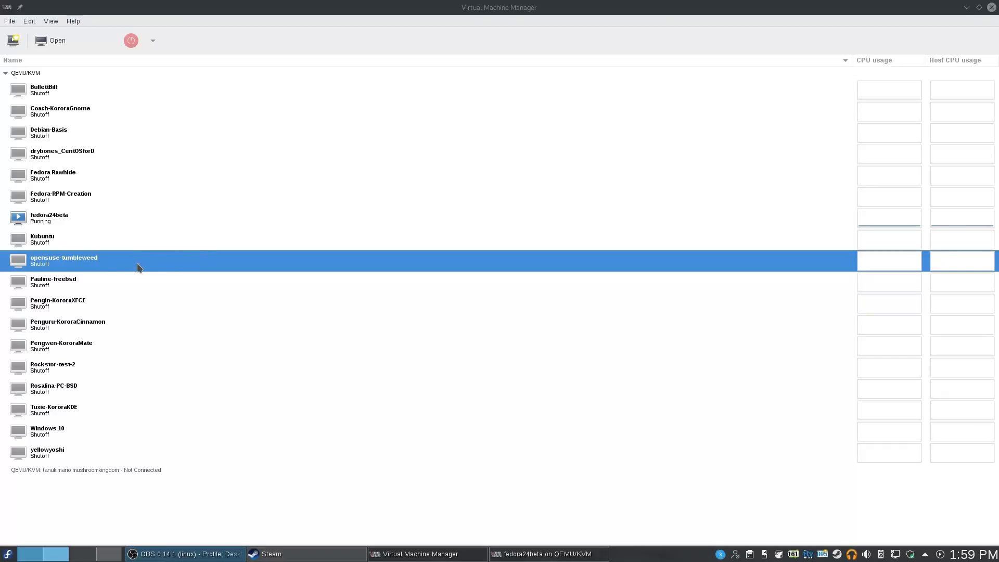
Open the opensuse-tumbleweed machine window and show its virtual hardware details
{"action": "left_click", "coordinate": [47, 42]}
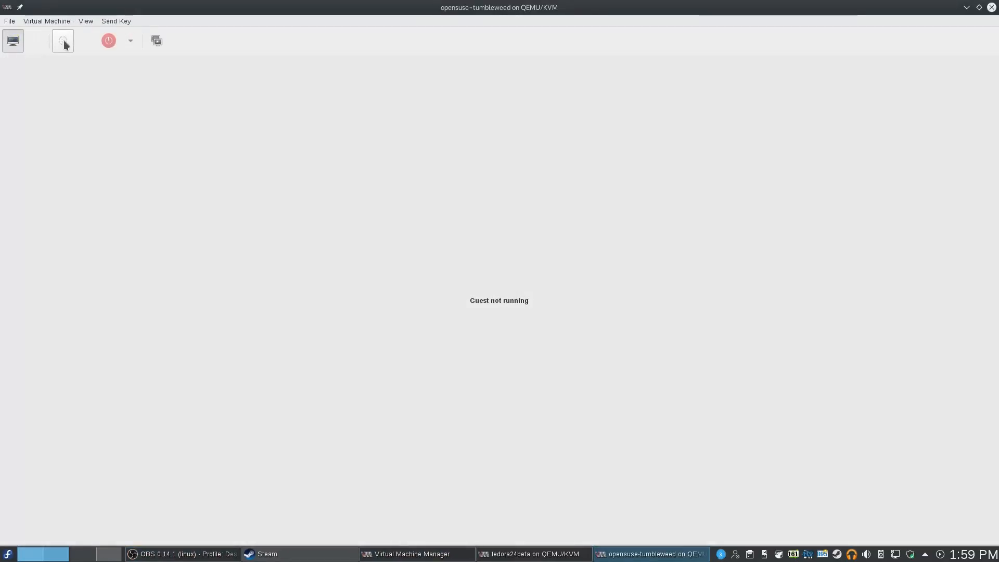
{"action": "left_click", "coordinate": [63, 41]}
{"action": "left_click", "coordinate": [35, 44]}
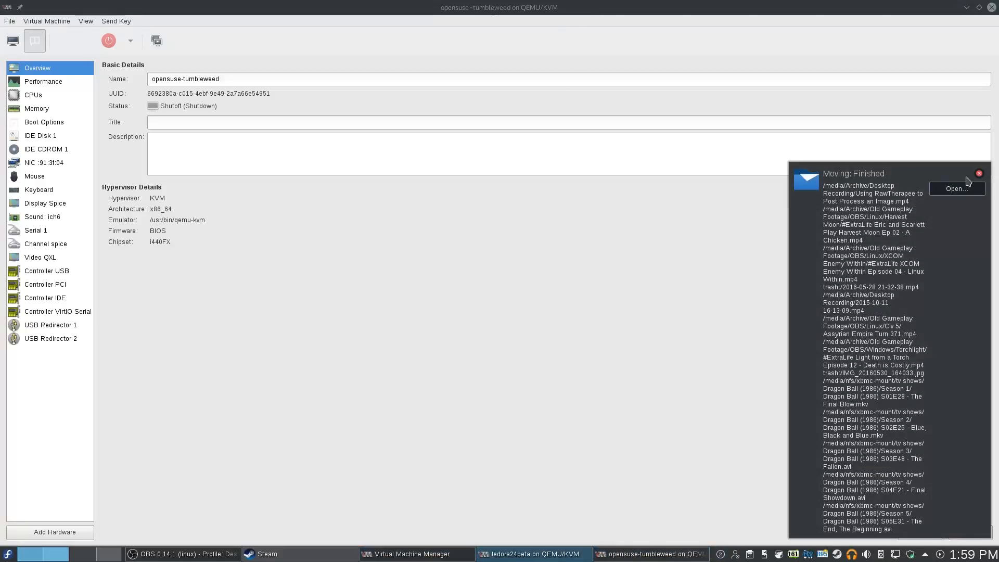
Dismiss the Moving: Finished notification and bring the VM details window back into view
{"action": "left_click", "coordinate": [978, 173]}
{"action": "key", "text": "alt+Tab"}
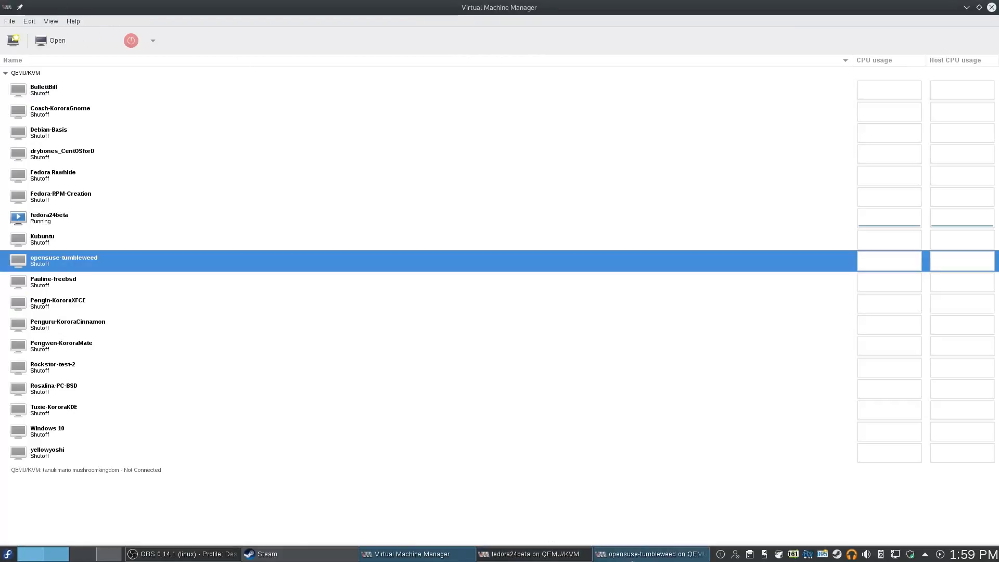
{"action": "left_click", "coordinate": [633, 555]}
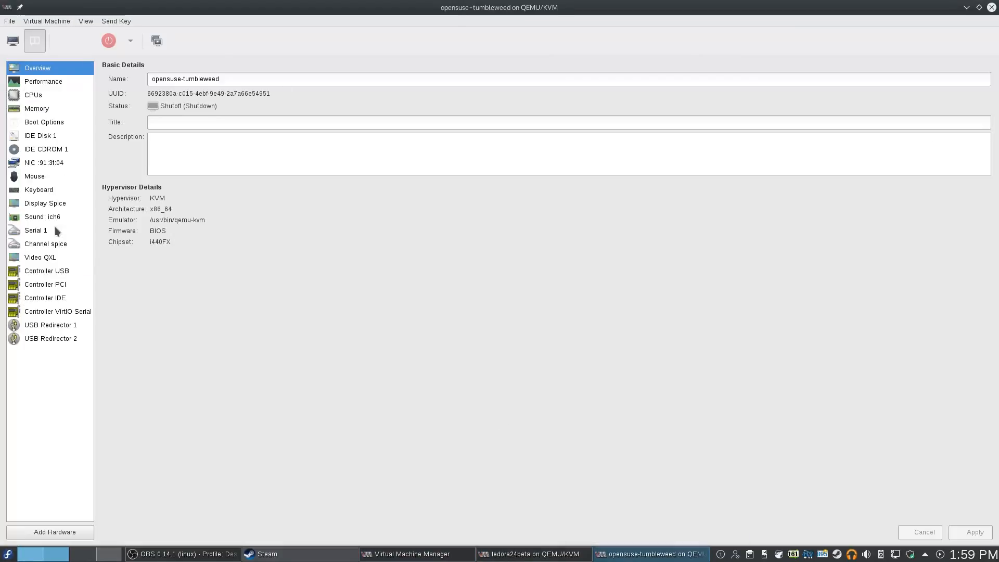
{"action": "left_click", "coordinate": [182, 556]}
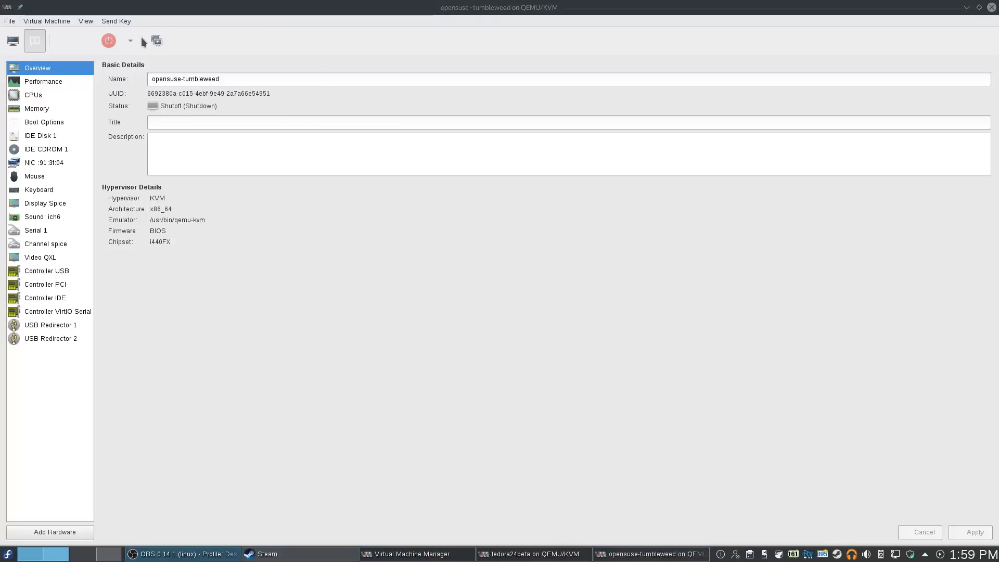
Review the Performance graphs and CPU settings, keeping Opteron_G5 and toggling the topology options
{"action": "left_click", "coordinate": [35, 80]}
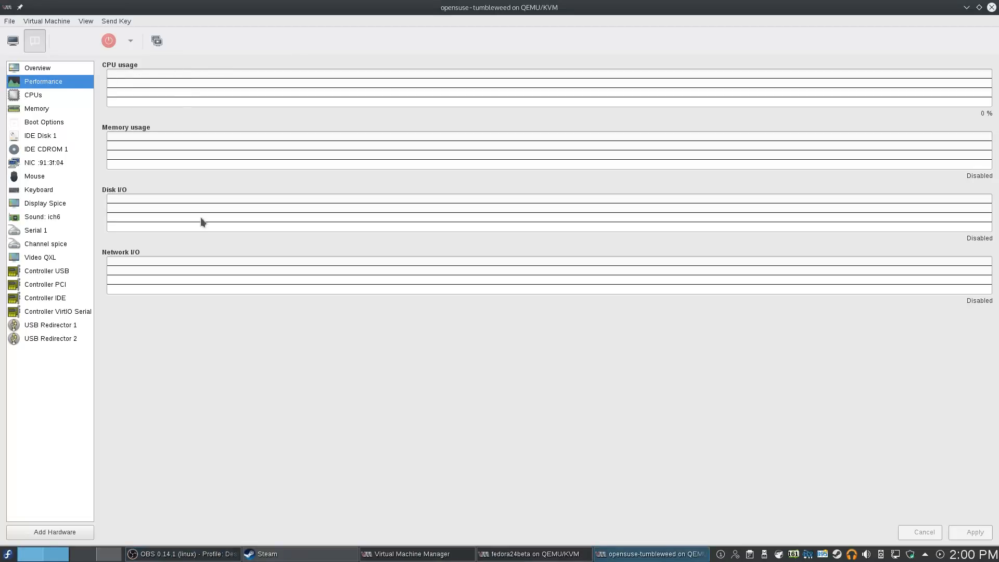
{"action": "left_click", "coordinate": [33, 108]}
{"action": "left_click", "coordinate": [54, 98]}
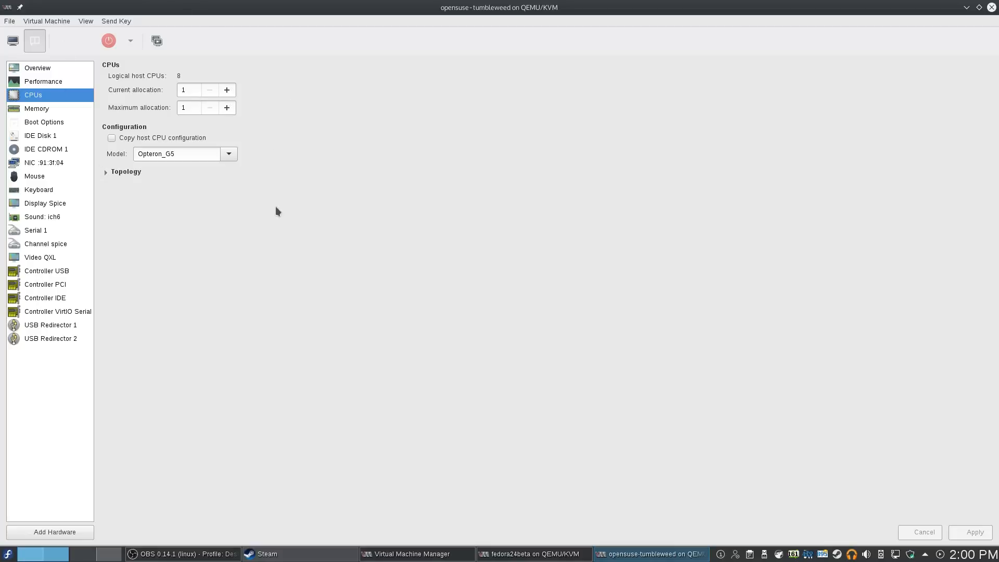
{"action": "left_click", "coordinate": [228, 154]}
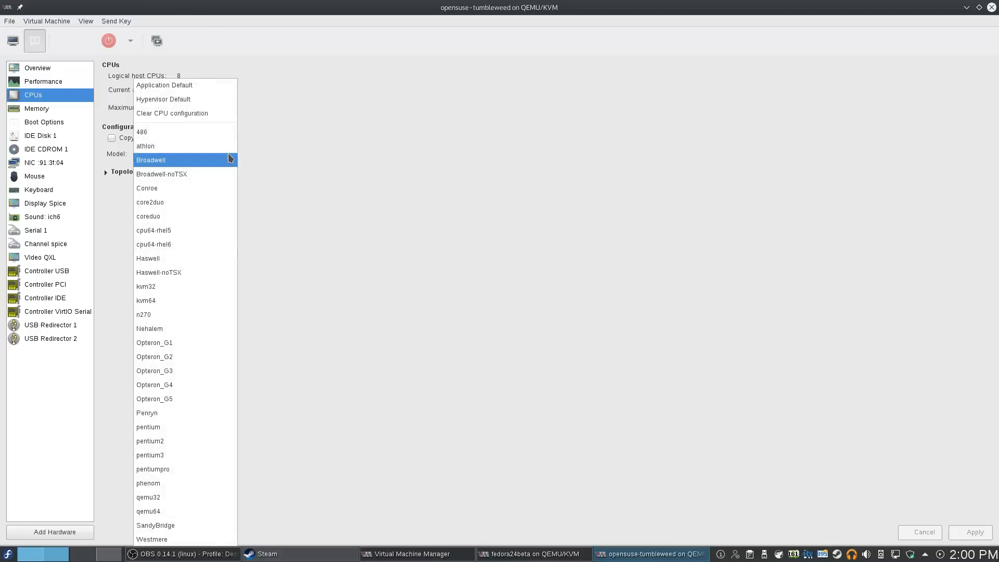
{"action": "left_click", "coordinate": [421, 300]}
{"action": "left_click", "coordinate": [105, 172]}
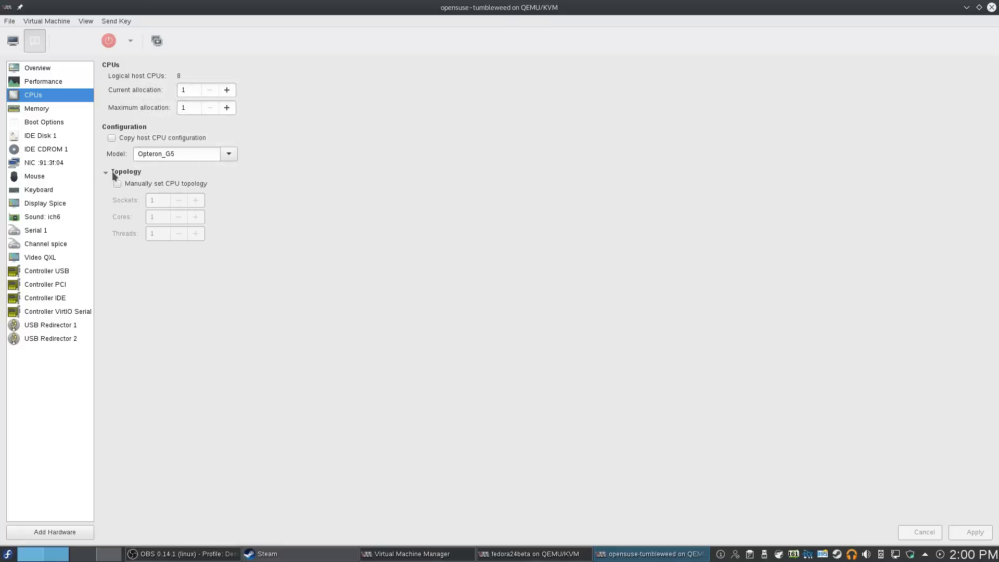
{"action": "left_click", "coordinate": [112, 172]}
{"action": "left_click", "coordinate": [112, 172]}
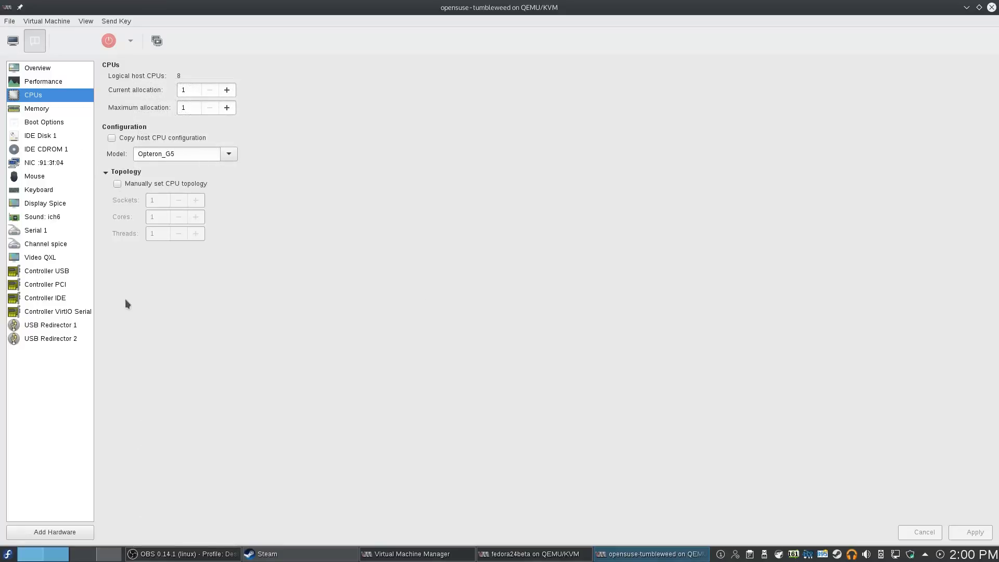
{"action": "left_click", "coordinate": [103, 170]}
Review the Memory, Boot Options, hard disk, CD-ROM, NIC, mouse and keyboard pages
{"action": "left_click", "coordinate": [32, 110]}
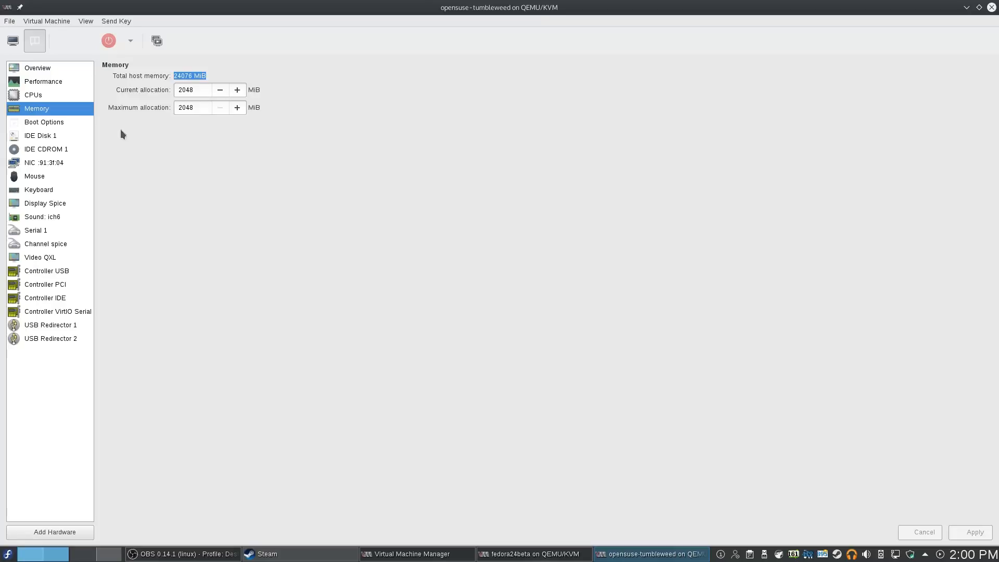
{"action": "left_click", "coordinate": [47, 123]}
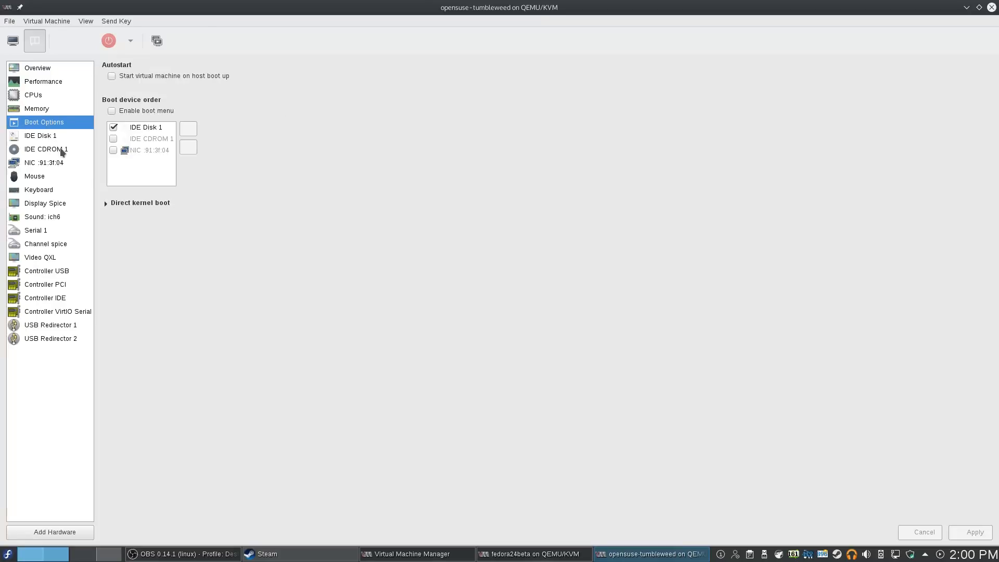
{"action": "left_click", "coordinate": [33, 140]}
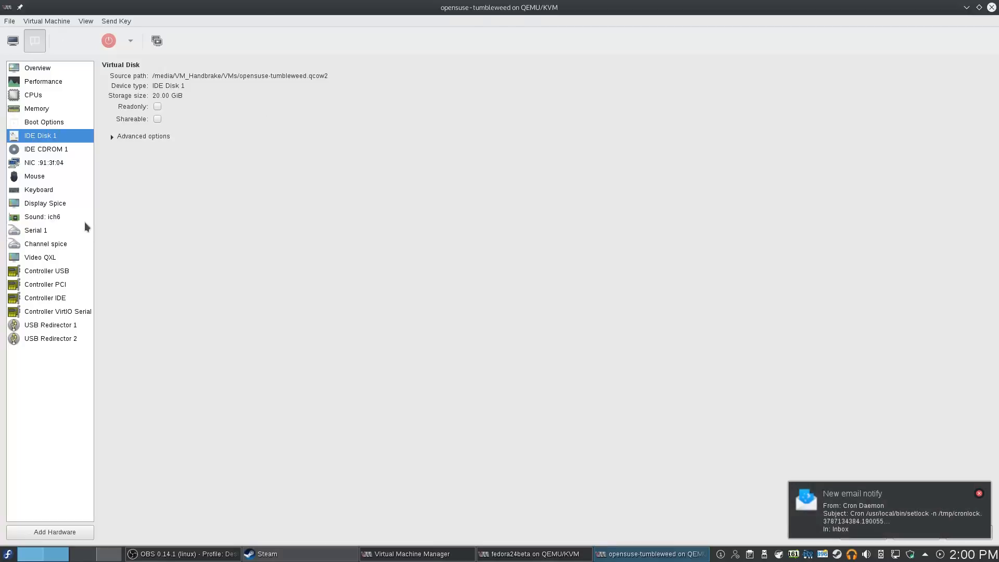
{"action": "left_click", "coordinate": [56, 151]}
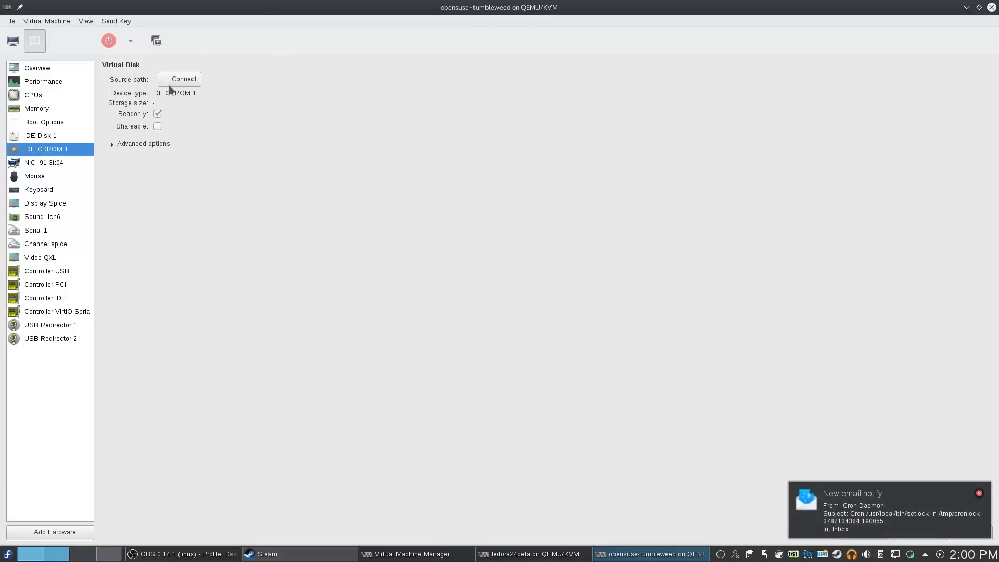
{"action": "left_click", "coordinate": [65, 163]}
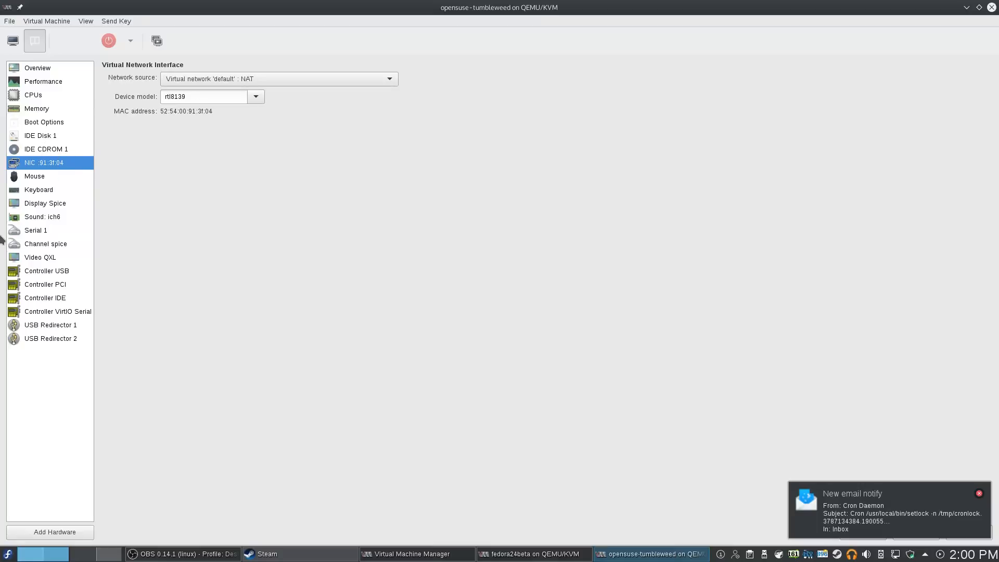
{"action": "left_click", "coordinate": [32, 178]}
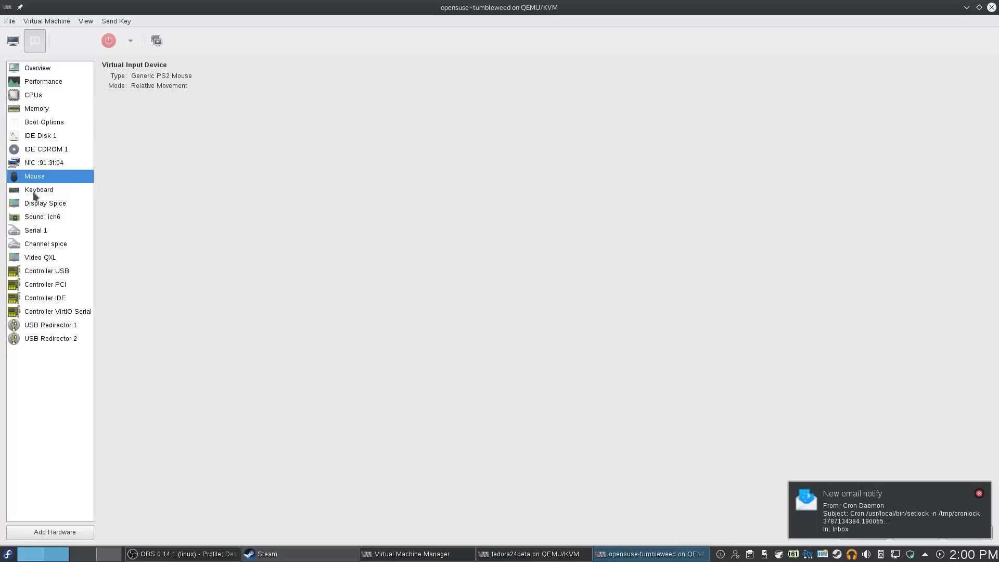
{"action": "left_click", "coordinate": [32, 191]}
Check the Spice display and sound device pages, opening their type lists without changes
{"action": "left_click", "coordinate": [32, 207]}
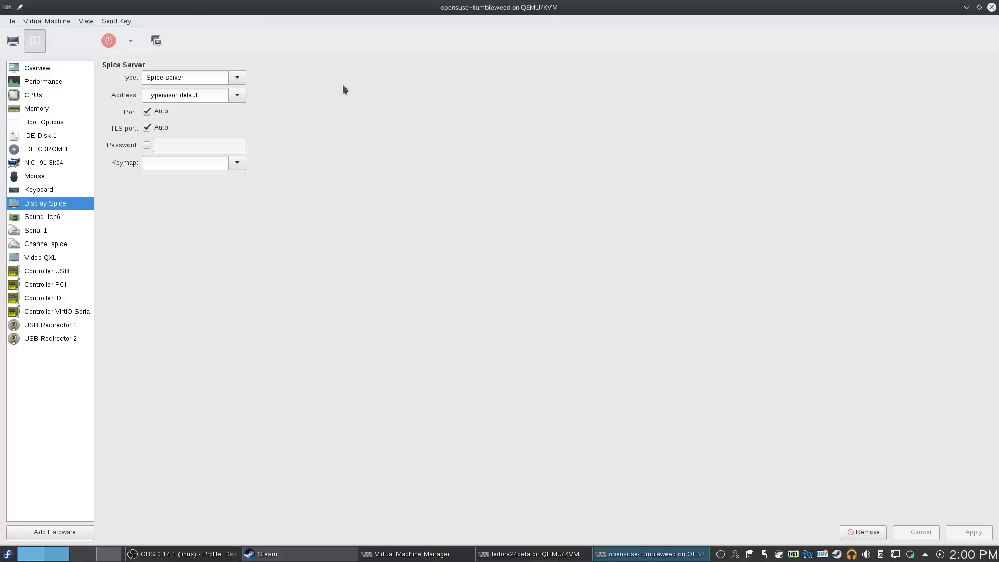
{"action": "left_click", "coordinate": [240, 78]}
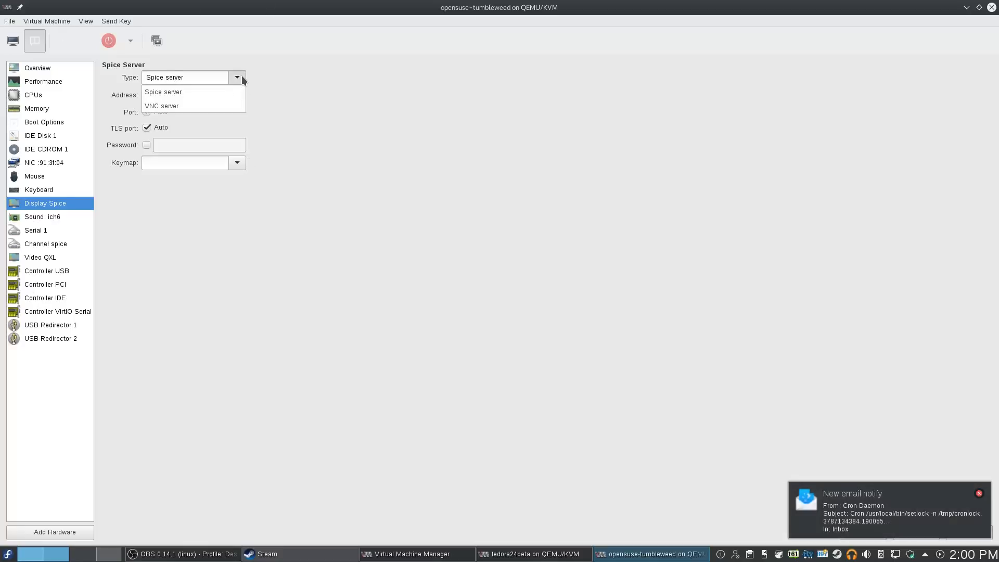
{"action": "left_click", "coordinate": [453, 77]}
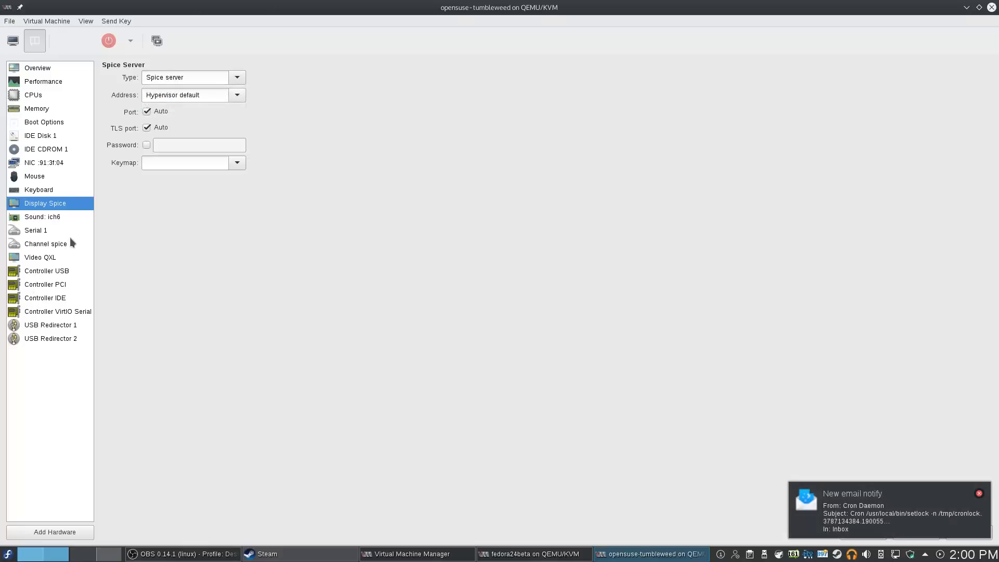
{"action": "left_click", "coordinate": [58, 218]}
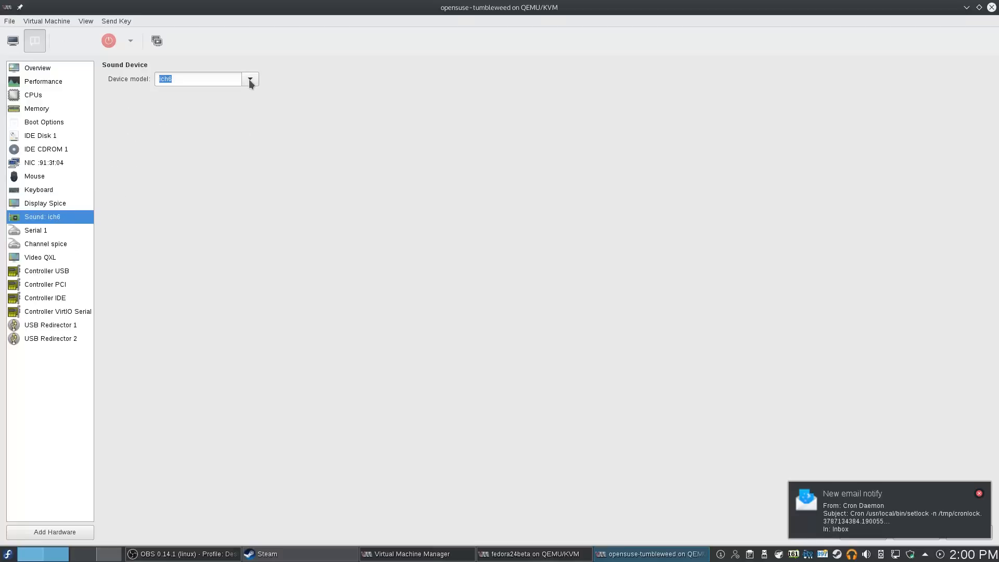
{"action": "left_click", "coordinate": [249, 79]}
{"action": "left_click", "coordinate": [390, 64]}
Review the serial, Spice channel, video (QXL) and USB controller (USB 2) pages unchanged
{"action": "left_click", "coordinate": [57, 231]}
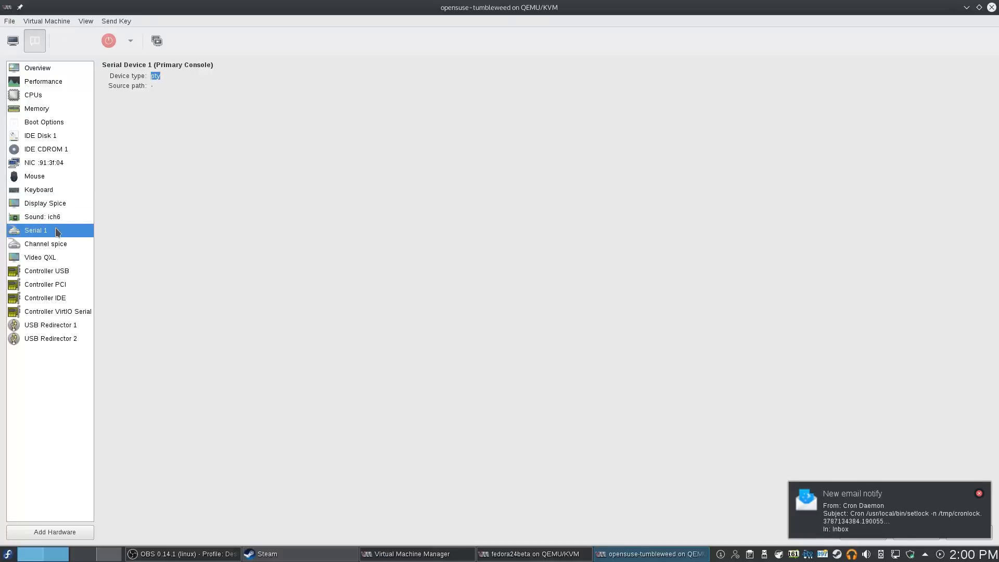
{"action": "left_click", "coordinate": [54, 245]}
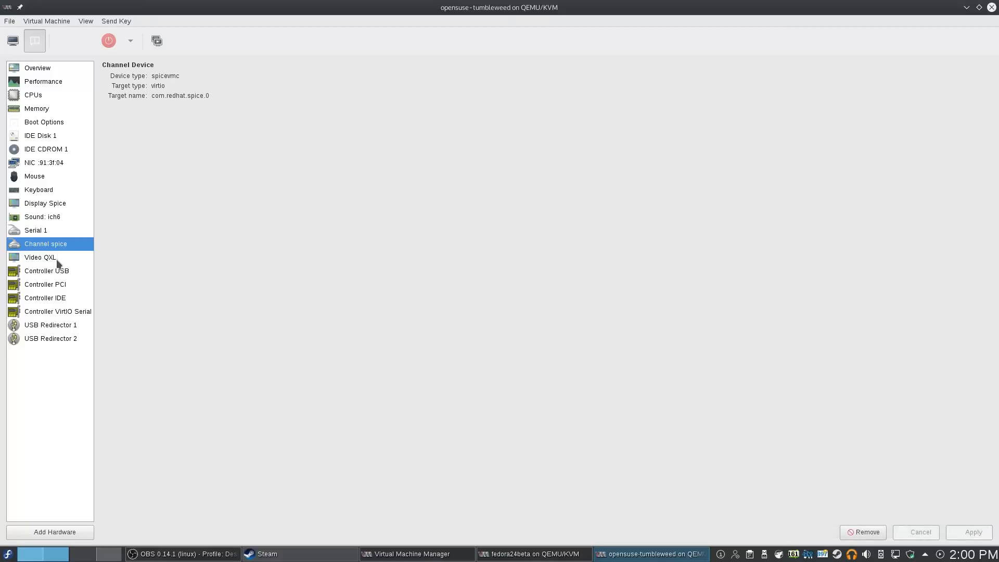
{"action": "left_click", "coordinate": [58, 261]}
{"action": "left_click", "coordinate": [228, 78]}
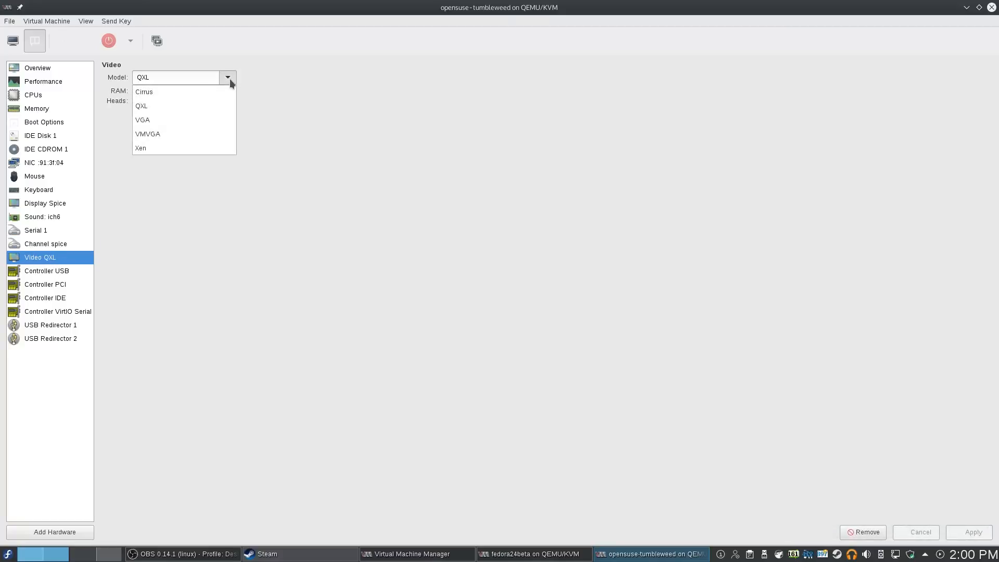
{"action": "left_click", "coordinate": [203, 326]}
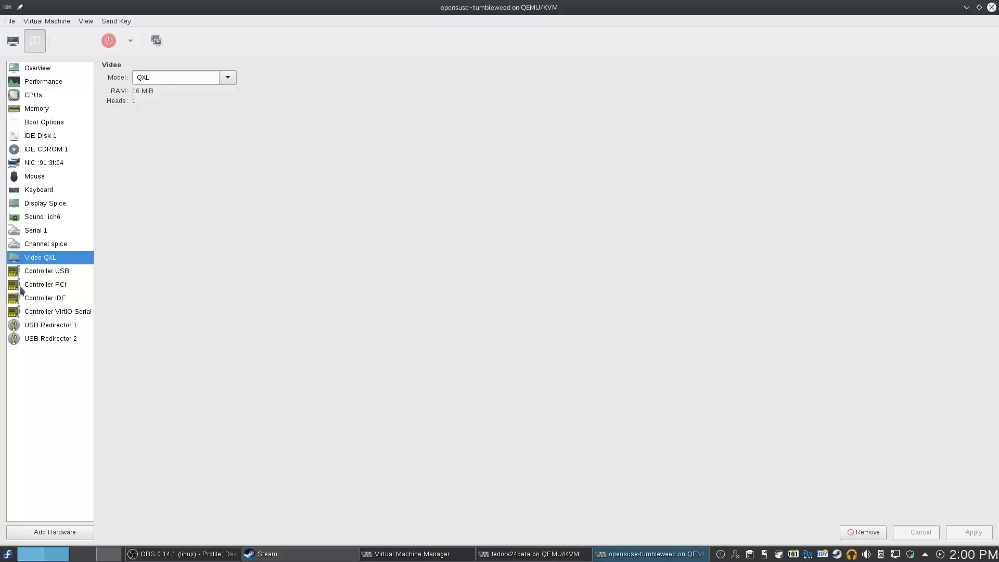
{"action": "left_click", "coordinate": [47, 275]}
{"action": "left_click", "coordinate": [227, 89]}
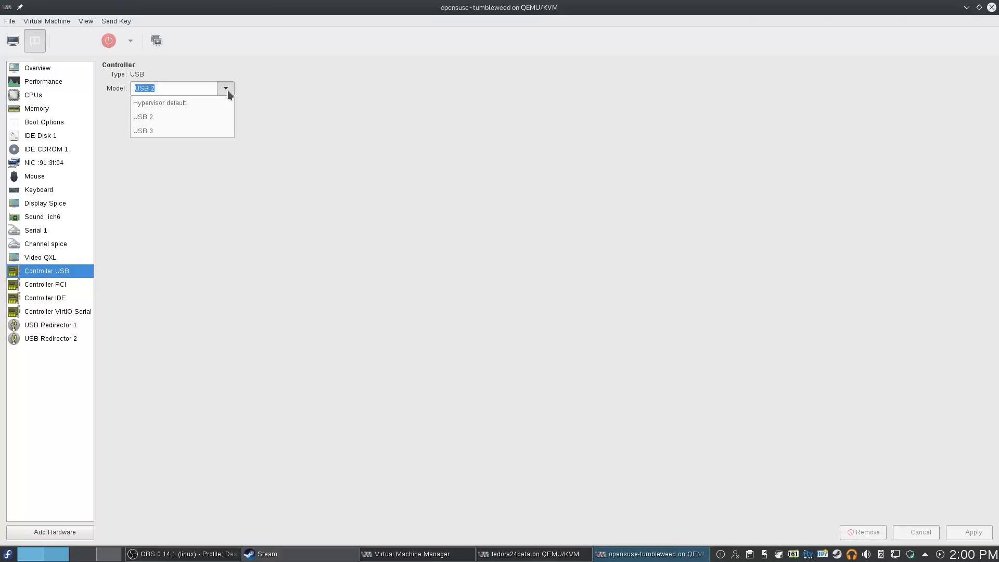
{"action": "left_click", "coordinate": [208, 211]}
Review the PCI (pci-root), IDE and VirtIO Serial controllers and both USB redirectors, then return to Overview
{"action": "left_click", "coordinate": [56, 287]}
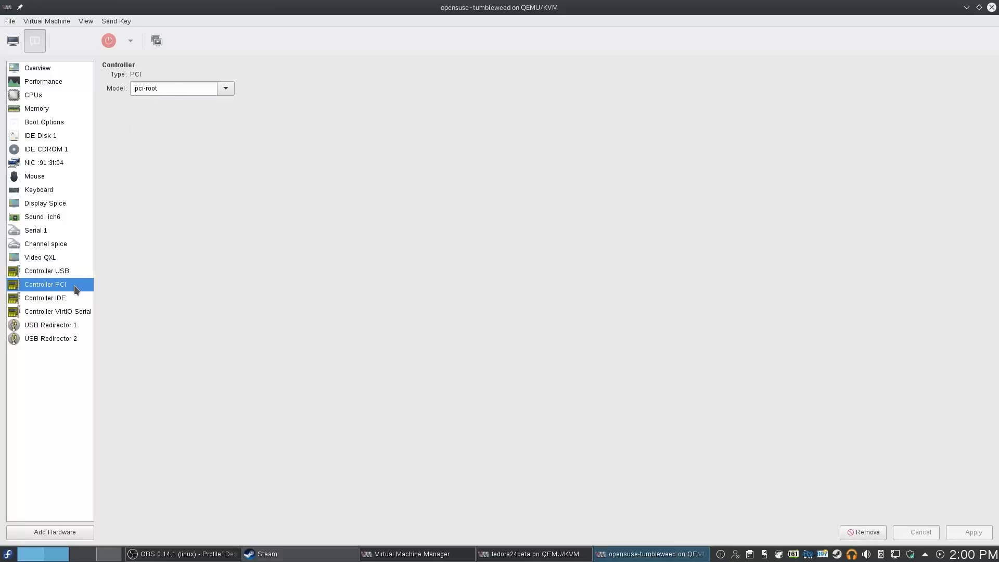
{"action": "left_click", "coordinate": [226, 88]}
{"action": "left_click", "coordinate": [63, 293]}
{"action": "left_click", "coordinate": [45, 300]}
{"action": "left_click", "coordinate": [46, 311]}
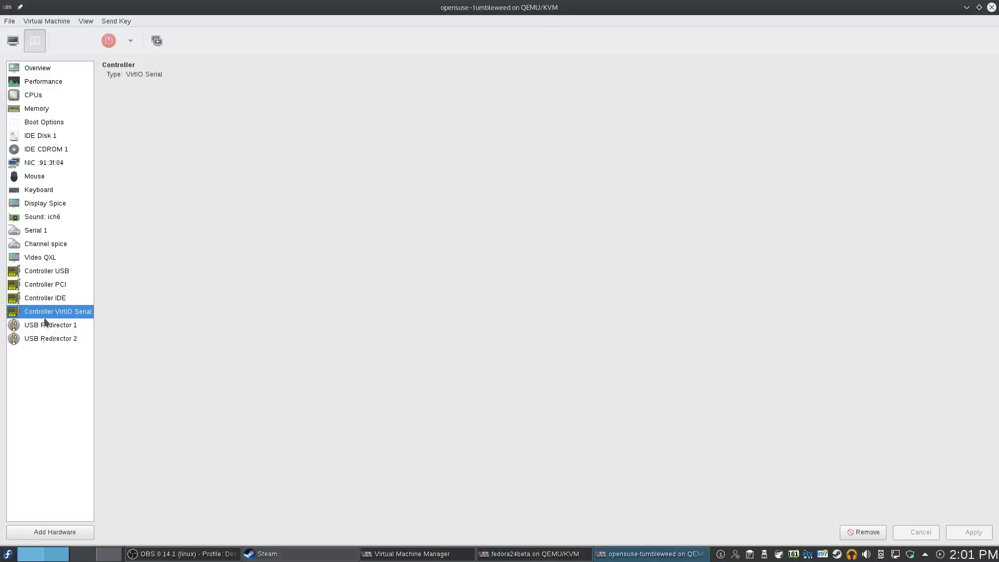
{"action": "left_click", "coordinate": [46, 325]}
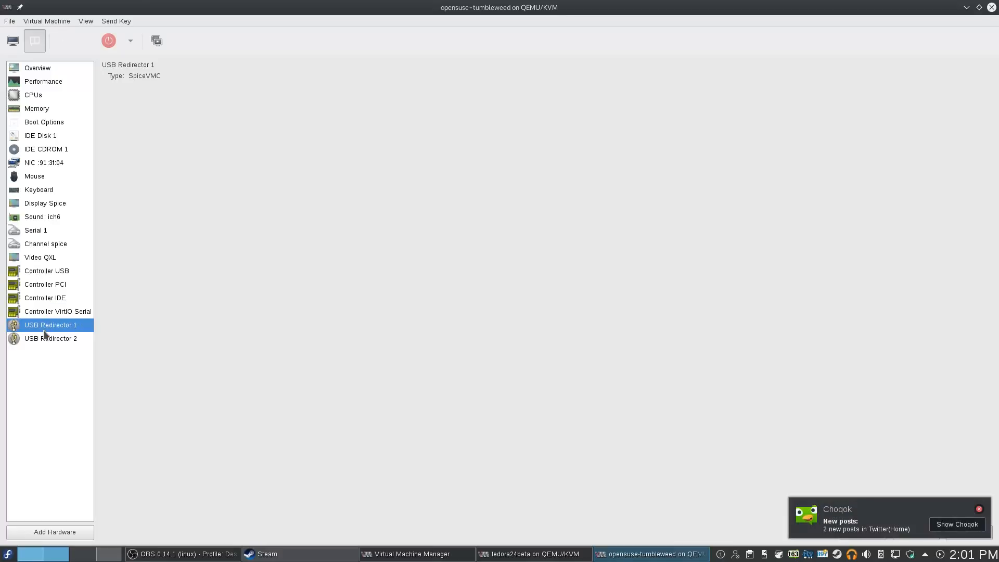
{"action": "left_click", "coordinate": [44, 338]}
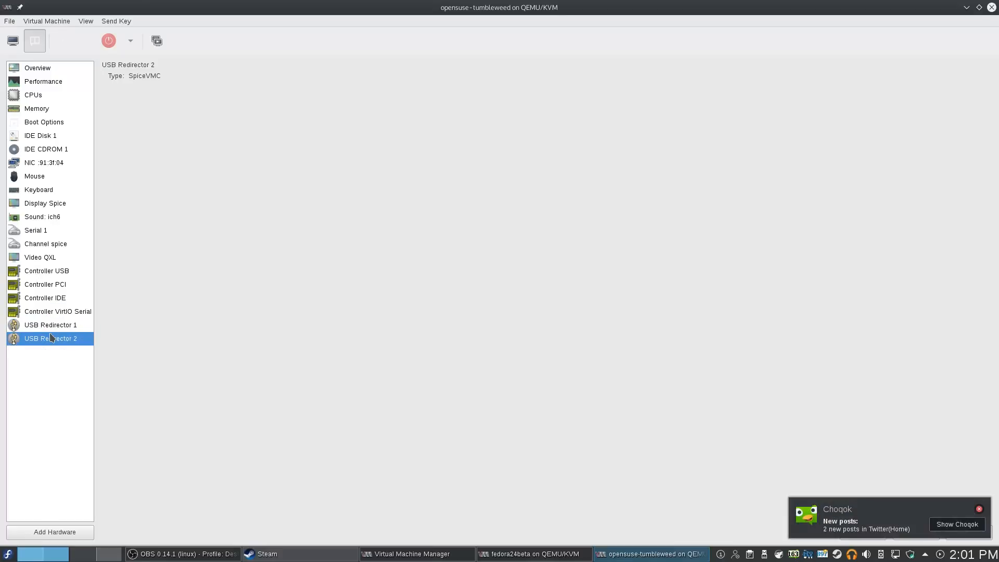
{"action": "left_click", "coordinate": [37, 66]}
Power on the opensuse-tumbleweed VM from its console and boot the default openSUSE Tumbleweed GRUB entry
{"action": "left_click", "coordinate": [14, 45]}
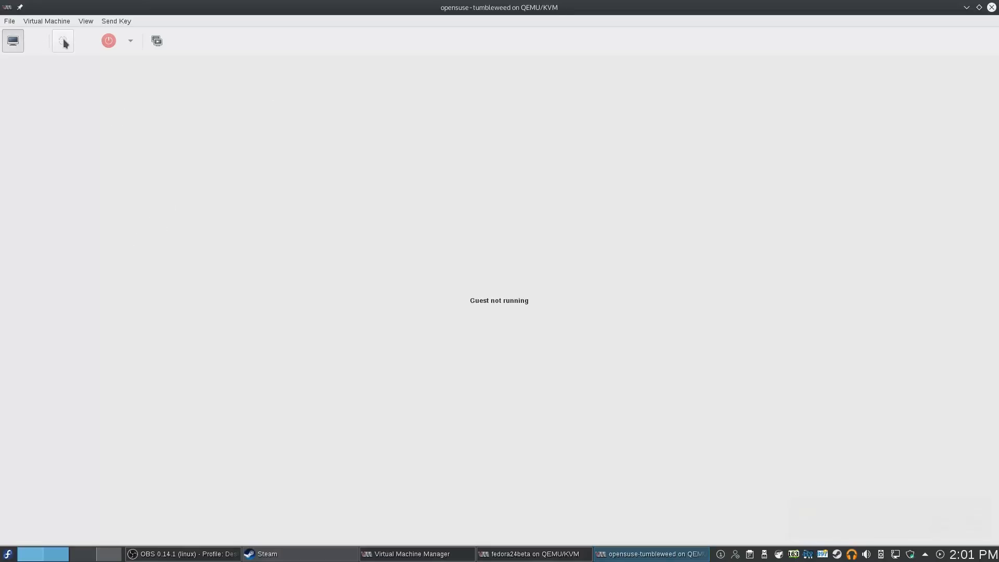
{"action": "left_click", "coordinate": [76, 40]}
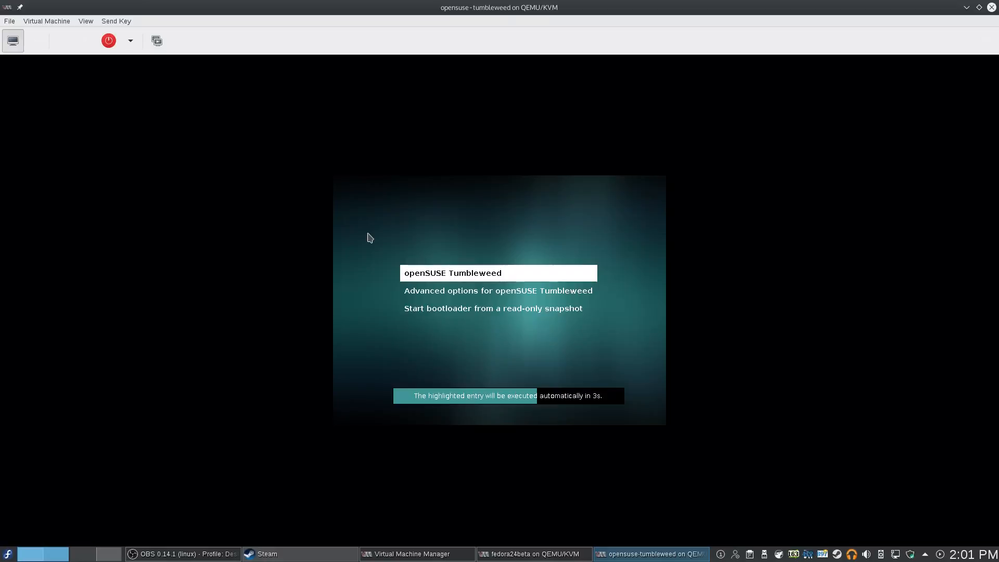
{"action": "left_click", "coordinate": [558, 79]}
{"action": "key", "text": "Return"}
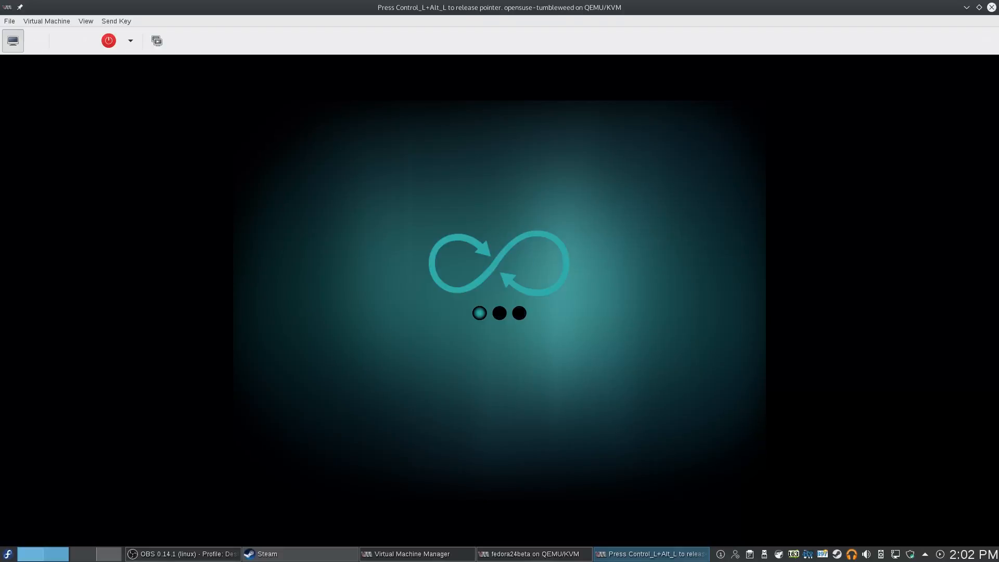
{"action": "key", "text": "ctrl+alt"}
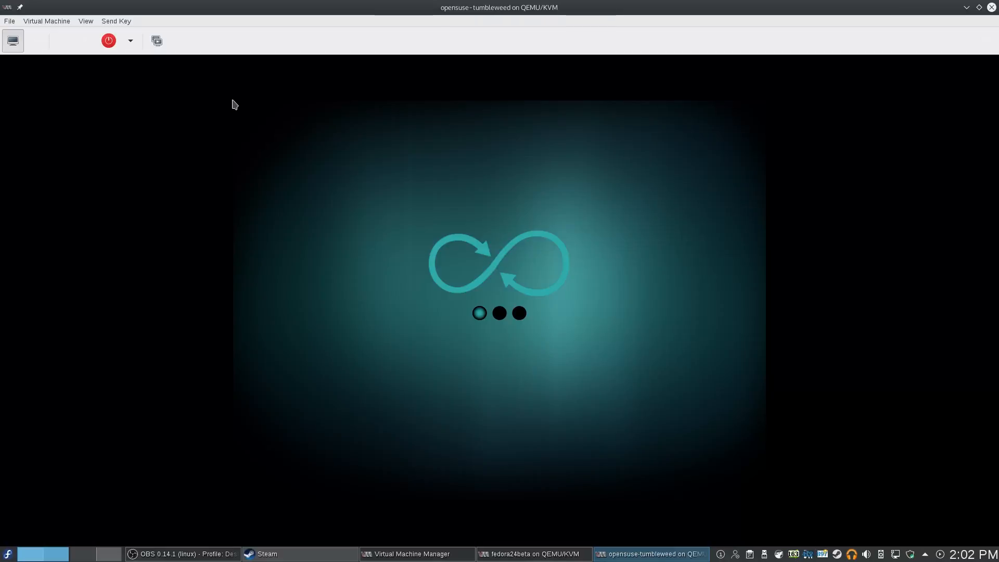
Open the snapshot manager, confirm there are no snapshots, and go back to the graphical console
{"action": "left_click", "coordinate": [156, 45]}
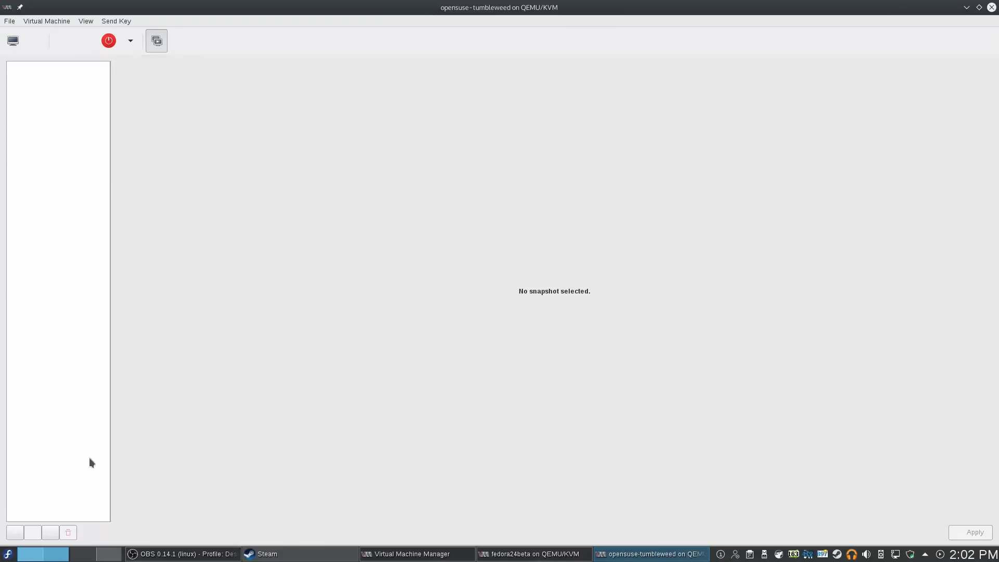
{"action": "left_click", "coordinate": [12, 42]}
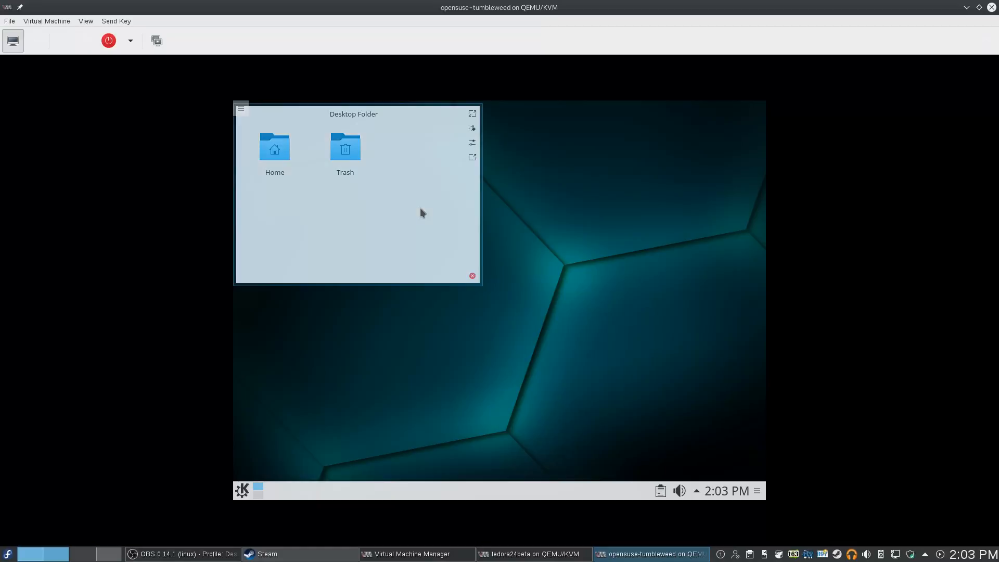
Nudge the guest's Desktop Folder widget right and check the guest's audio volume controls
{"action": "left_click_drag", "start_coordinate": [421, 209], "coordinate": [452, 209]}
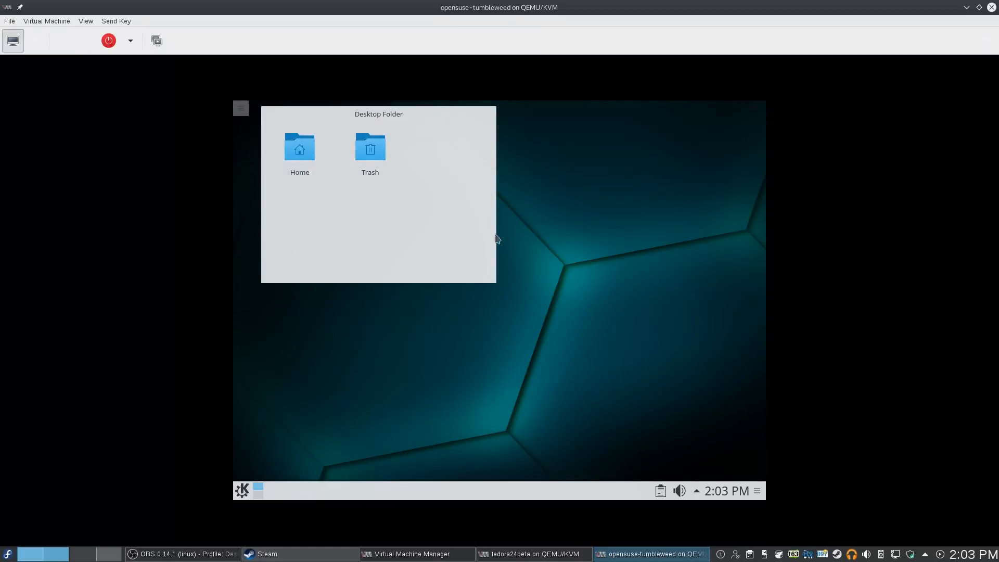
{"action": "left_click", "coordinate": [679, 492]}
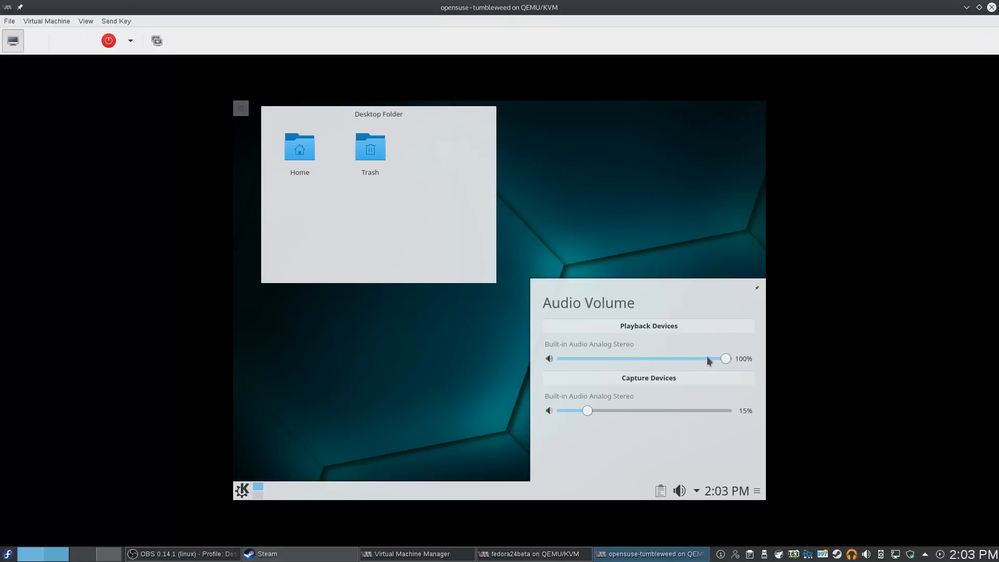
{"action": "left_click", "coordinate": [637, 235]}
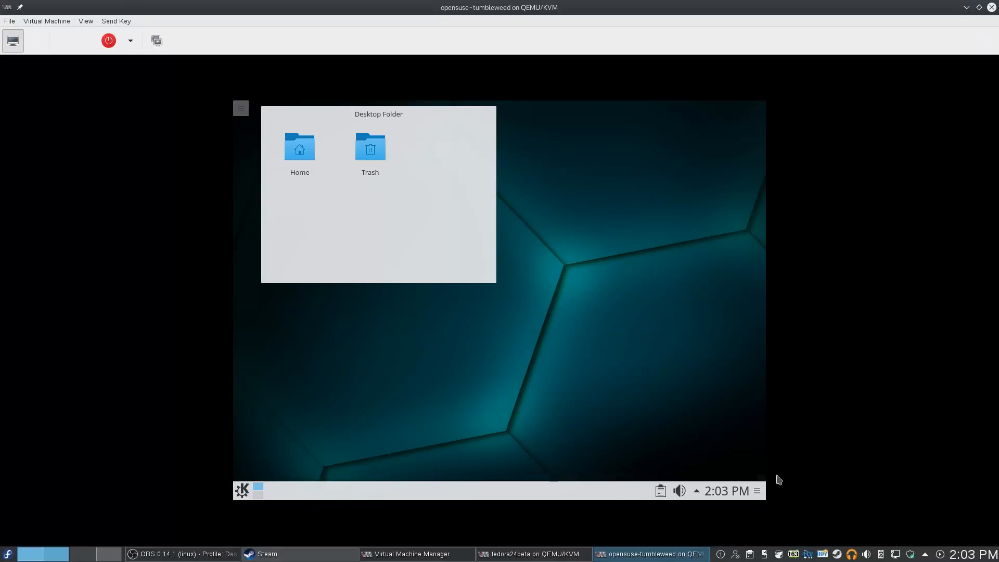
Inspect the host's playback and capture devices, then close the volume popup
{"action": "left_click", "coordinate": [867, 556]}
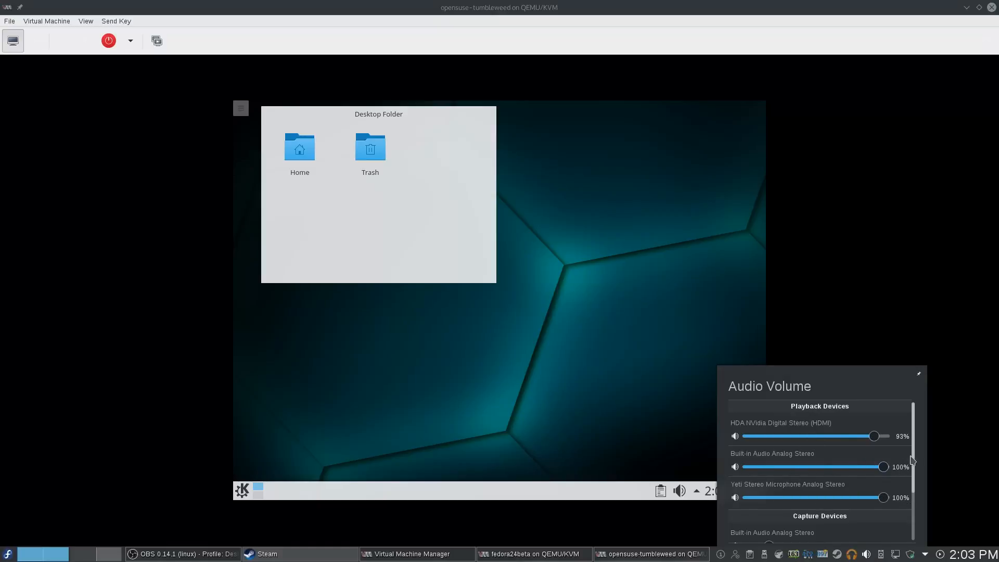
{"action": "left_click_drag", "start_coordinate": [911, 460], "coordinate": [890, 411]}
{"action": "left_click", "coordinate": [648, 316]}
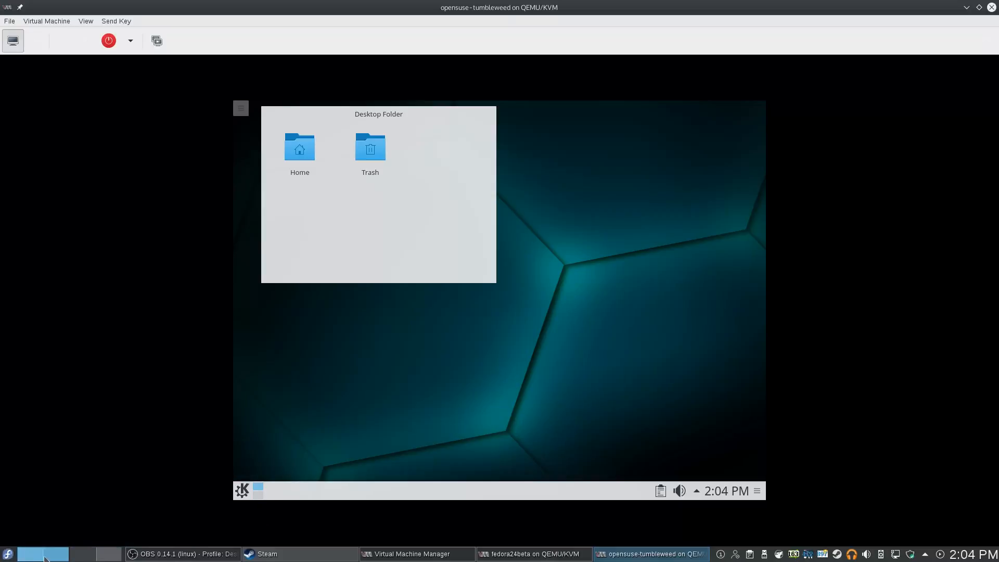
Browse the categories in the guest's K menu, close it, and open the host's Application Launcher
{"action": "left_click", "coordinate": [242, 491]}
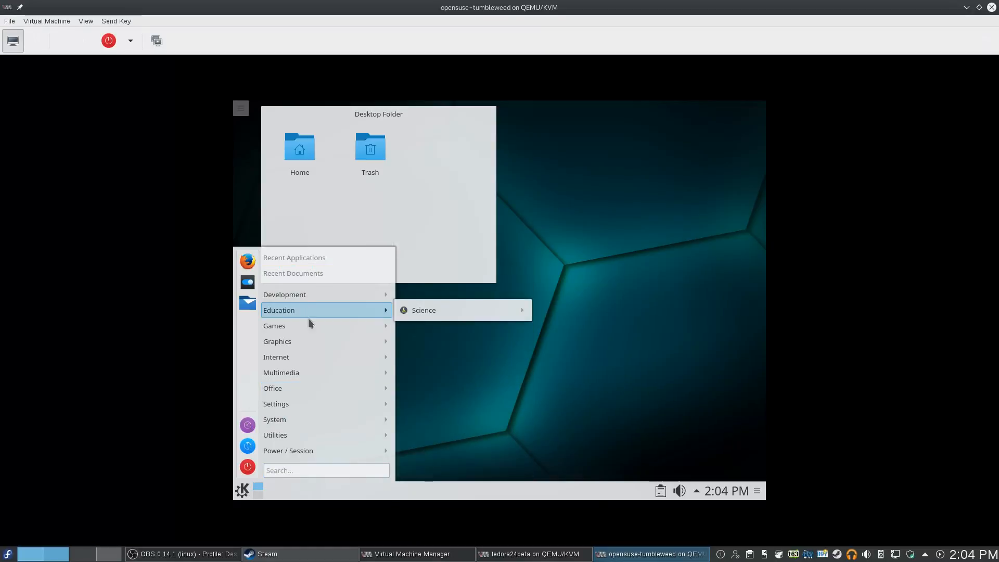
{"action": "mouse_move", "coordinate": [310, 332]}
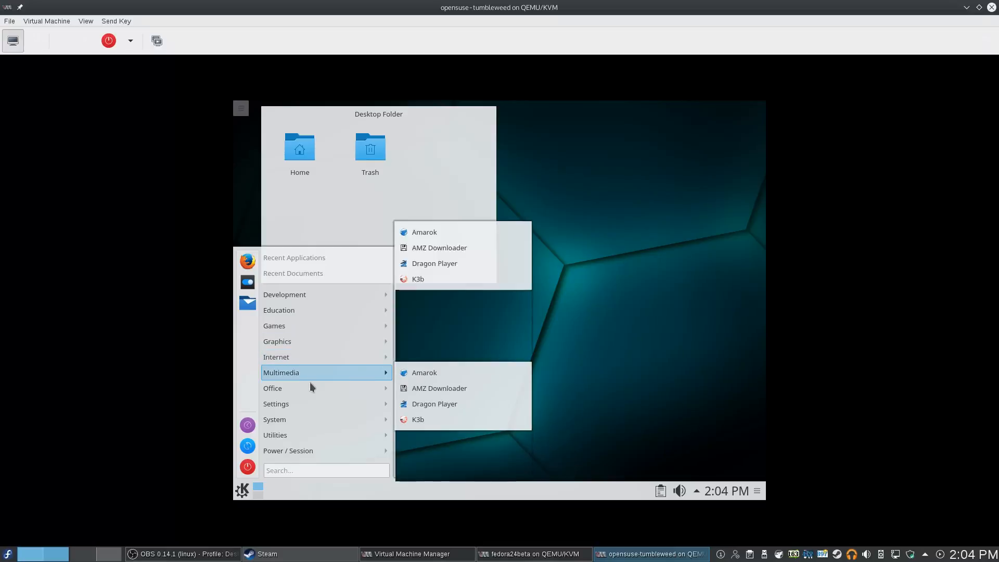
{"action": "mouse_move", "coordinate": [331, 420]}
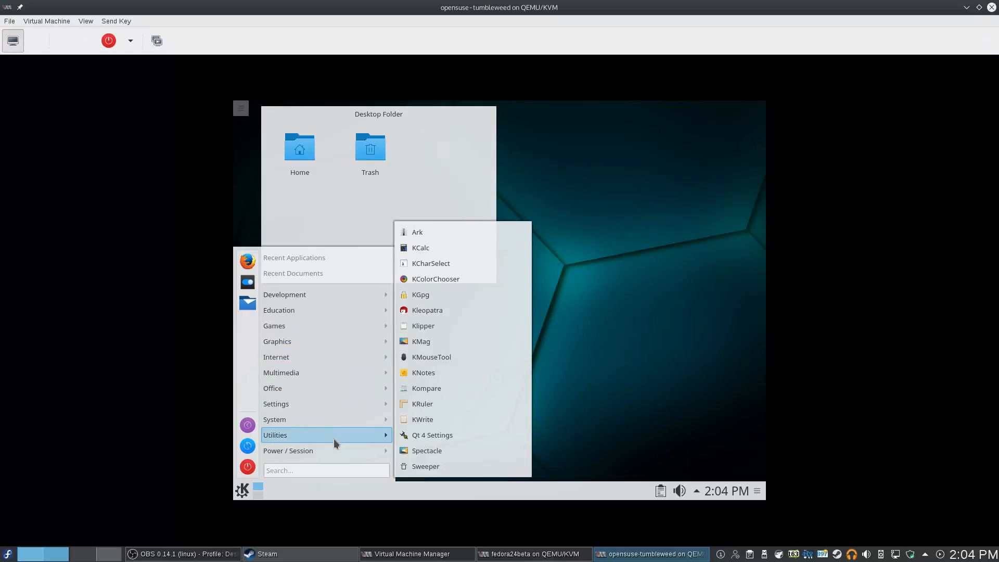
{"action": "mouse_move", "coordinate": [335, 452]}
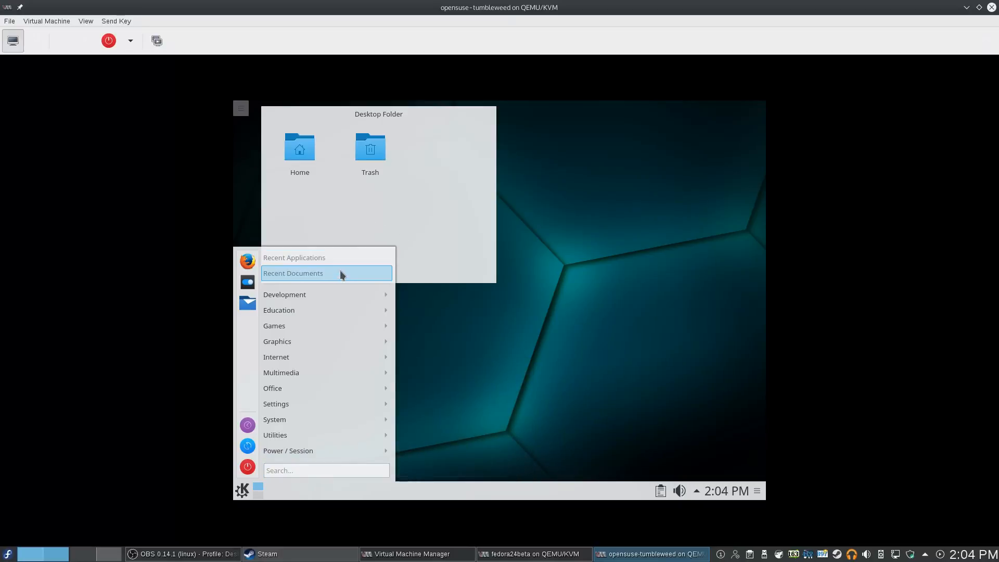
{"action": "left_click", "coordinate": [504, 349]}
{"action": "left_click", "coordinate": [9, 554]}
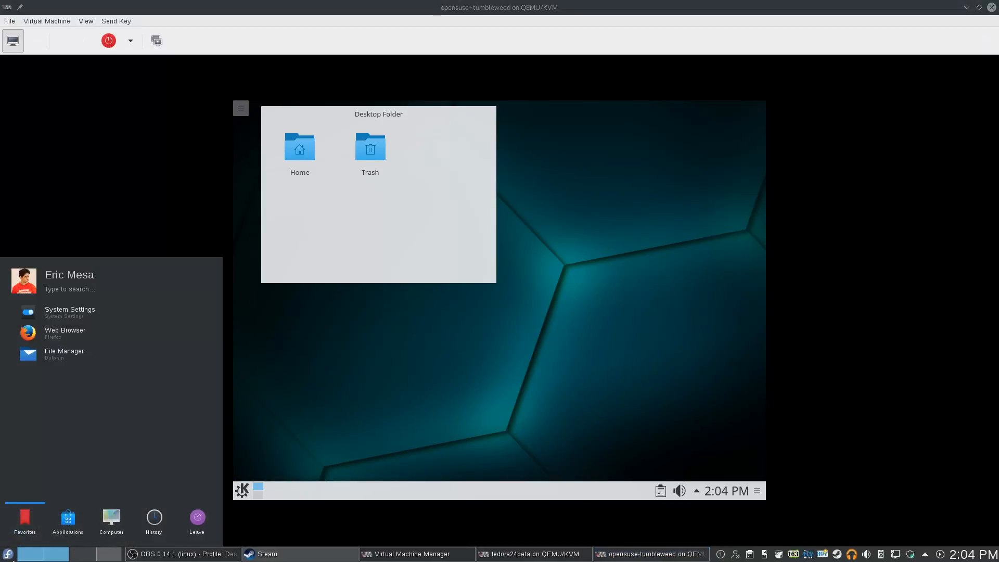
Cycle the host Kickoff launcher through Applications, Computer, History, Leave and the Internet category, then close it
{"action": "left_click", "coordinate": [68, 526]}
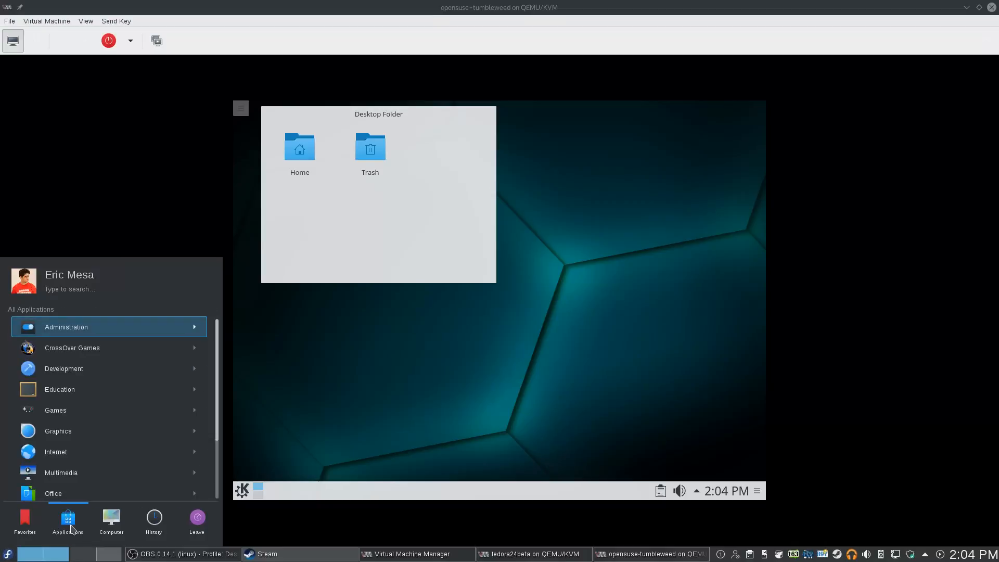
{"action": "left_click", "coordinate": [118, 529]}
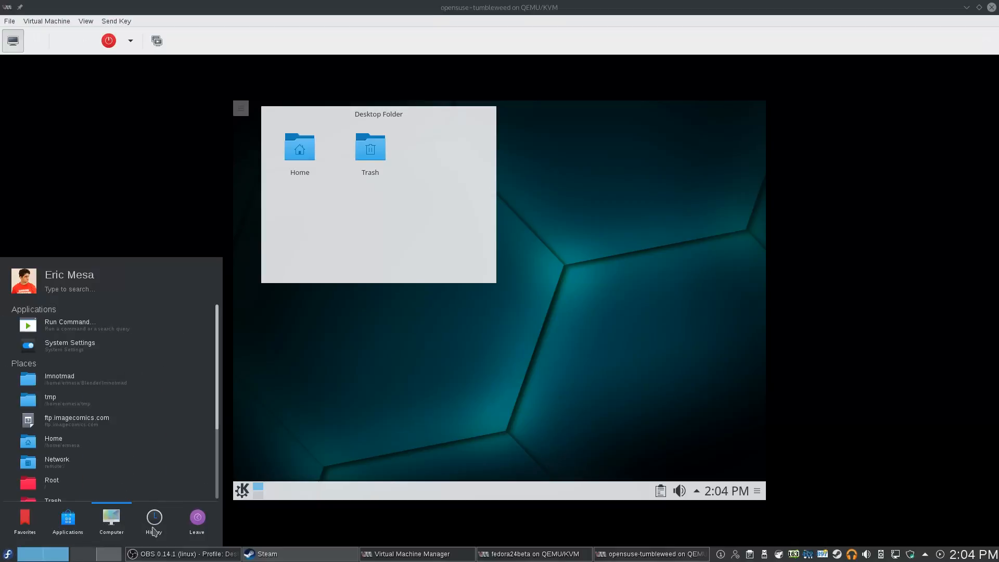
{"action": "left_click", "coordinate": [161, 530]}
{"action": "left_click", "coordinate": [181, 531]}
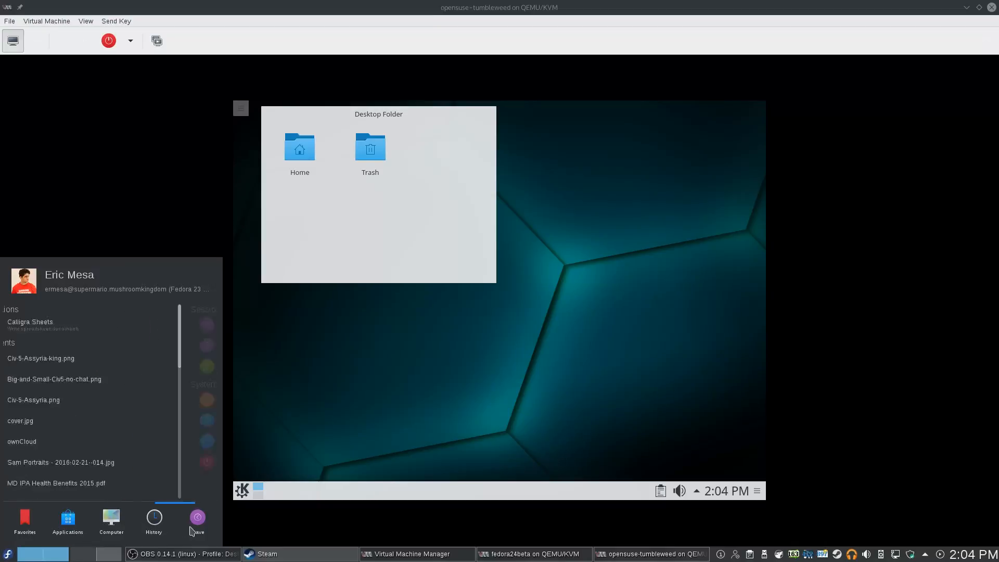
{"action": "left_click", "coordinate": [31, 529]}
{"action": "left_click", "coordinate": [66, 526]}
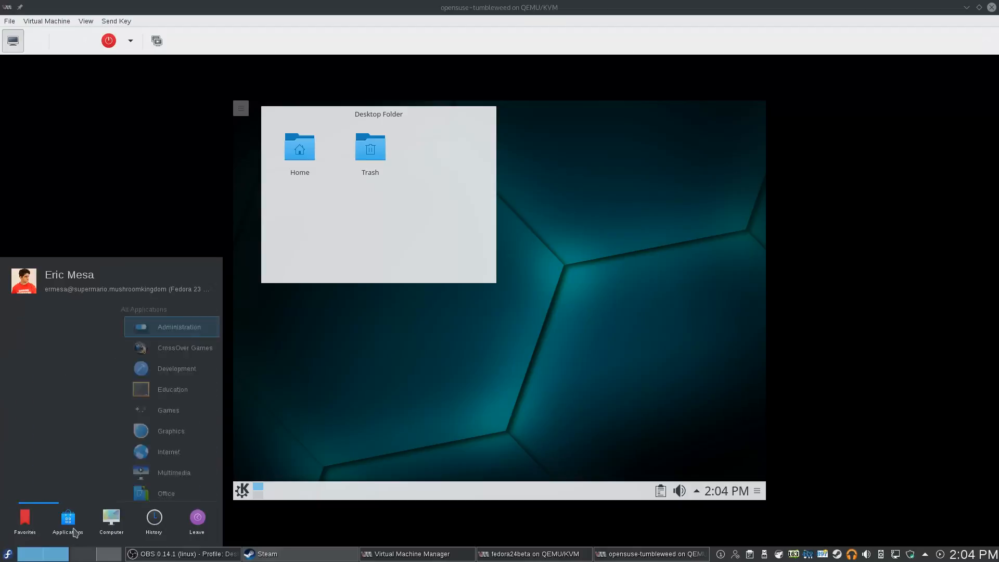
{"action": "left_click", "coordinate": [74, 450]}
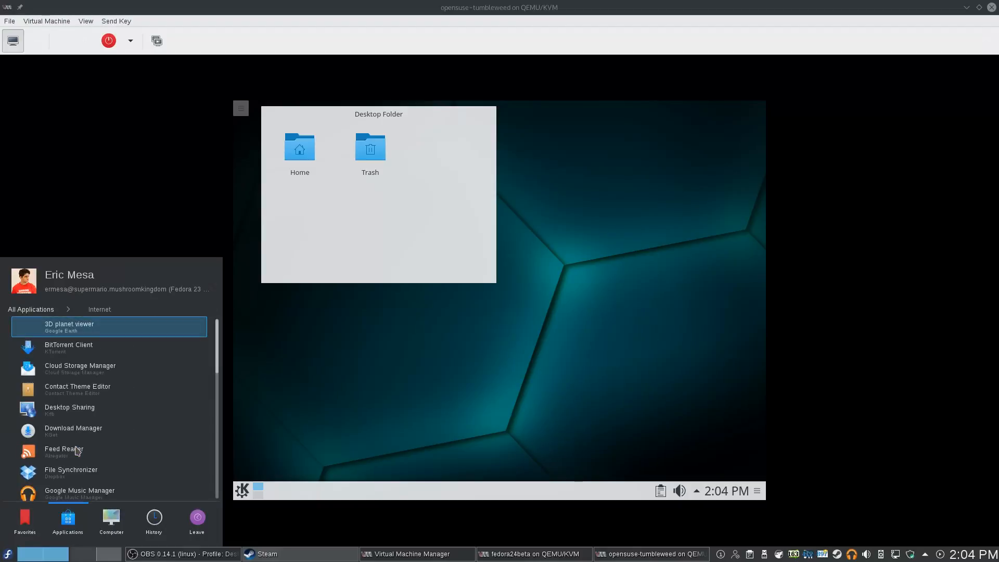
{"action": "left_click", "coordinate": [43, 309]}
{"action": "left_click", "coordinate": [260, 317]}
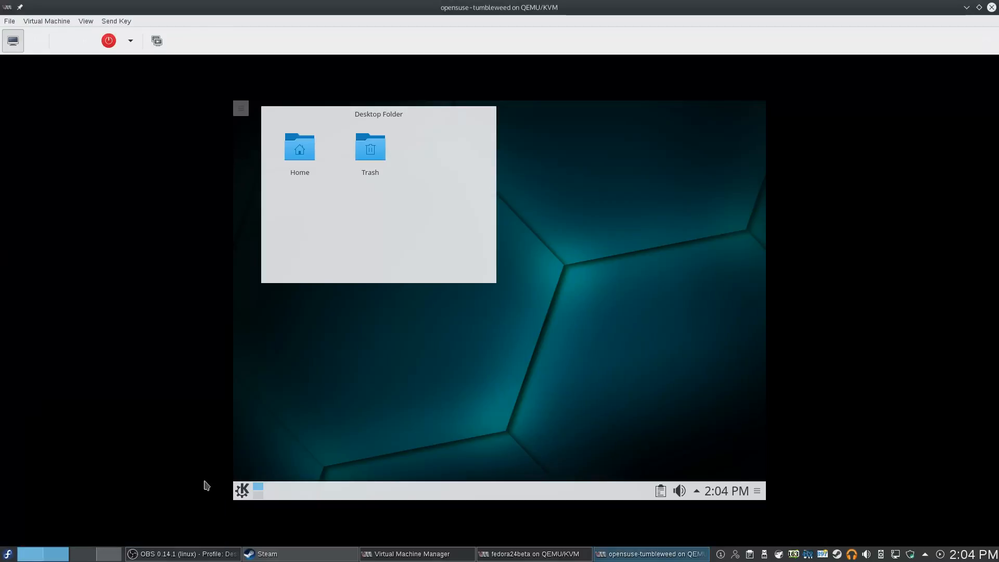
Open the guest's classic K menu beside the host launcher's application categories, then close both
{"action": "left_click", "coordinate": [239, 494]}
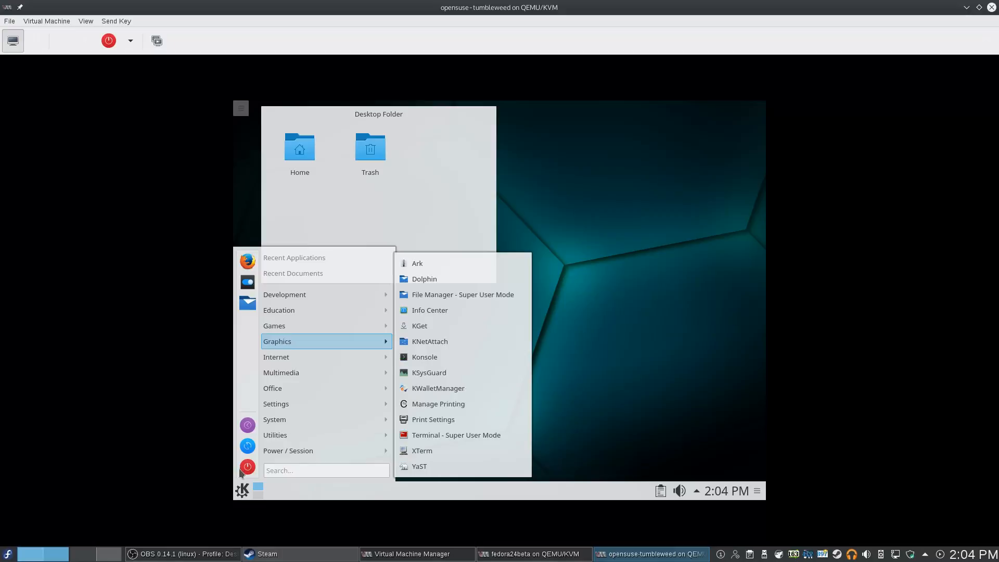
{"action": "left_click", "coordinate": [6, 555]}
{"action": "left_click", "coordinate": [77, 523]}
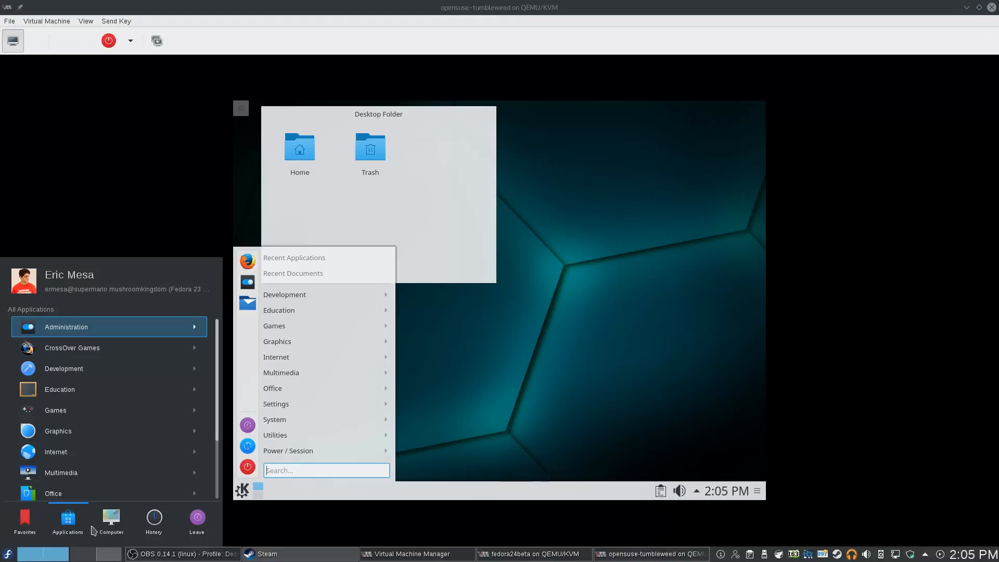
{"action": "mouse_move", "coordinate": [100, 533]}
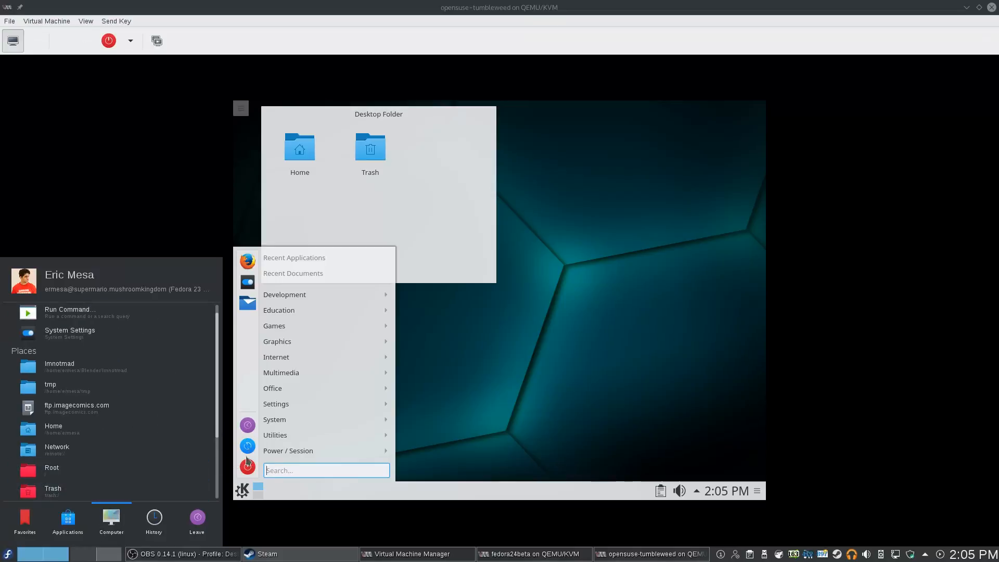
{"action": "left_click", "coordinate": [492, 379]}
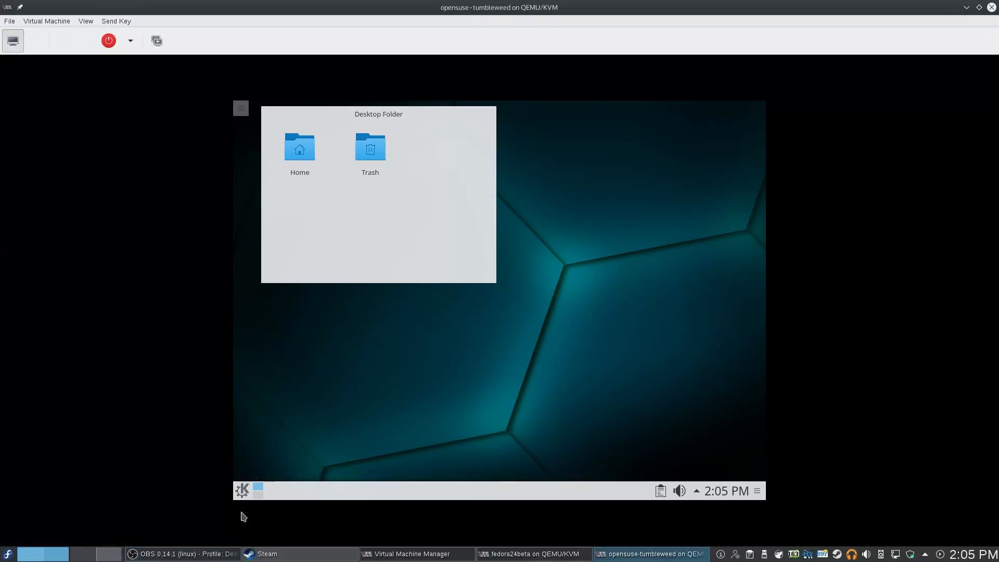
{"action": "left_click", "coordinate": [242, 491]}
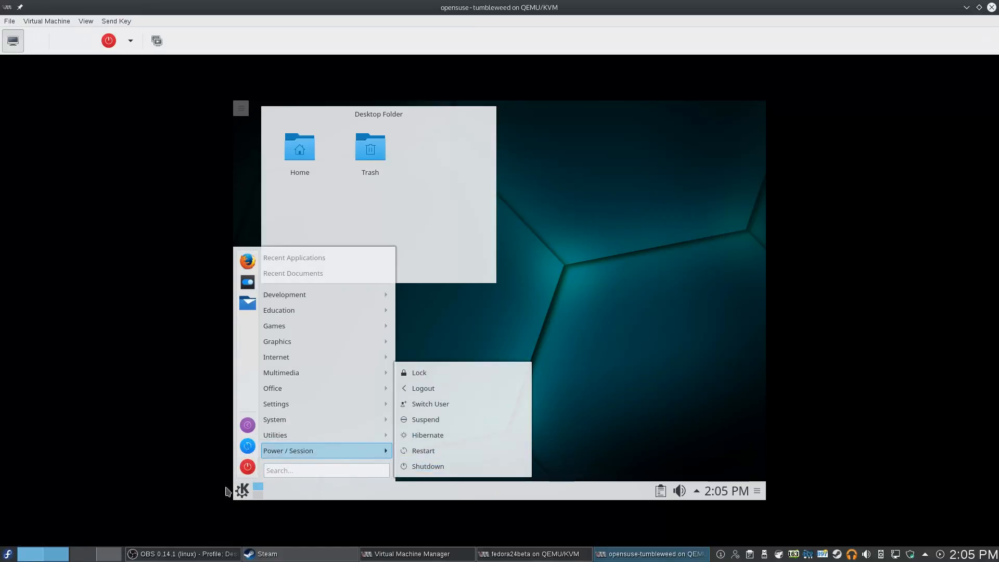
{"action": "left_click", "coordinate": [534, 319]}
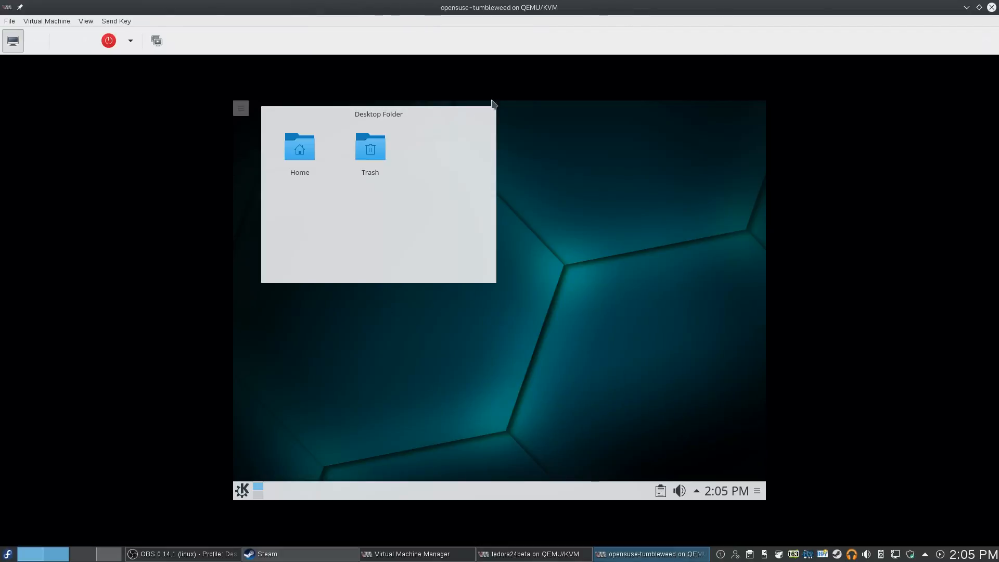
{"action": "left_click", "coordinate": [242, 491]}
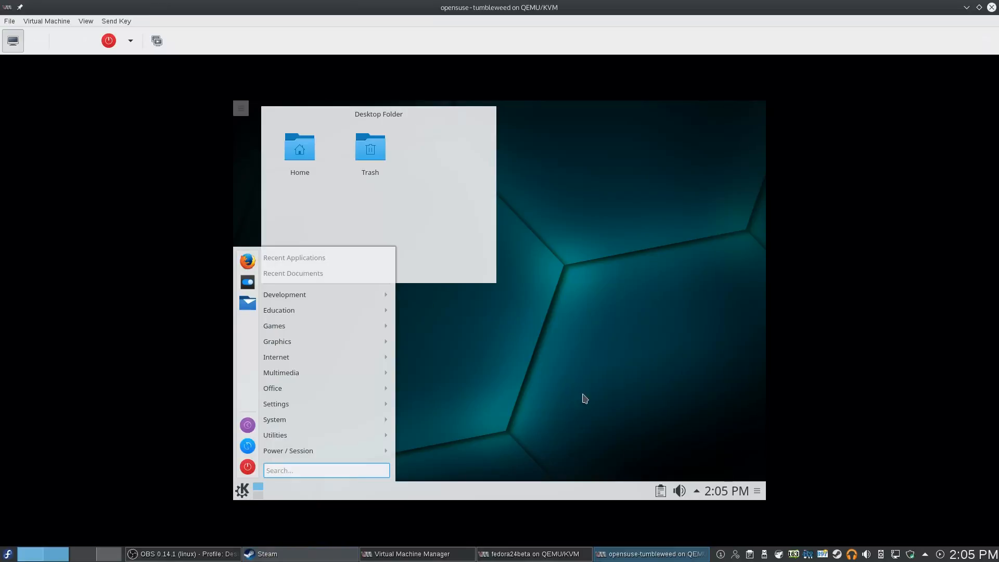
{"action": "left_click", "coordinate": [526, 397]}
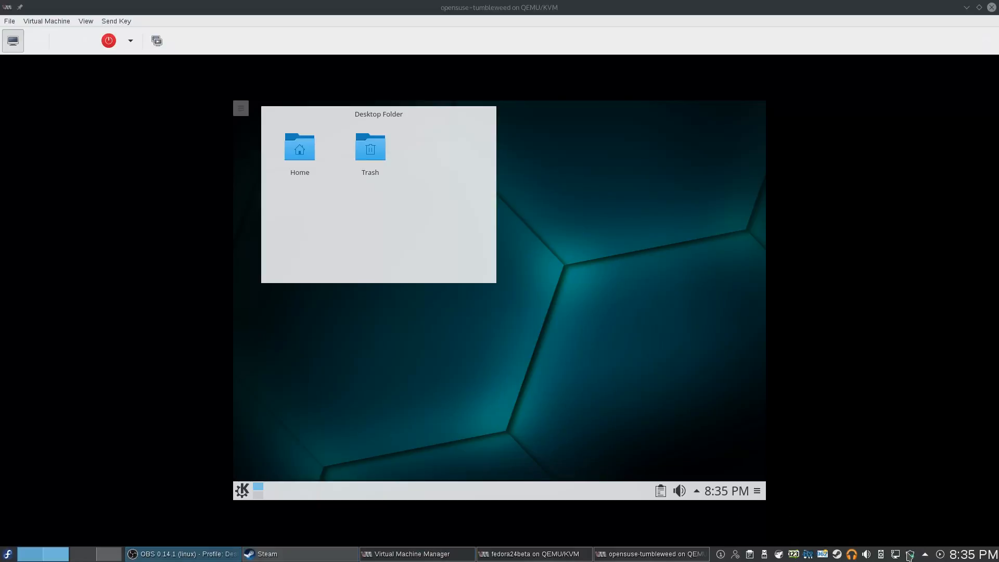
{"action": "left_click", "coordinate": [910, 556]}
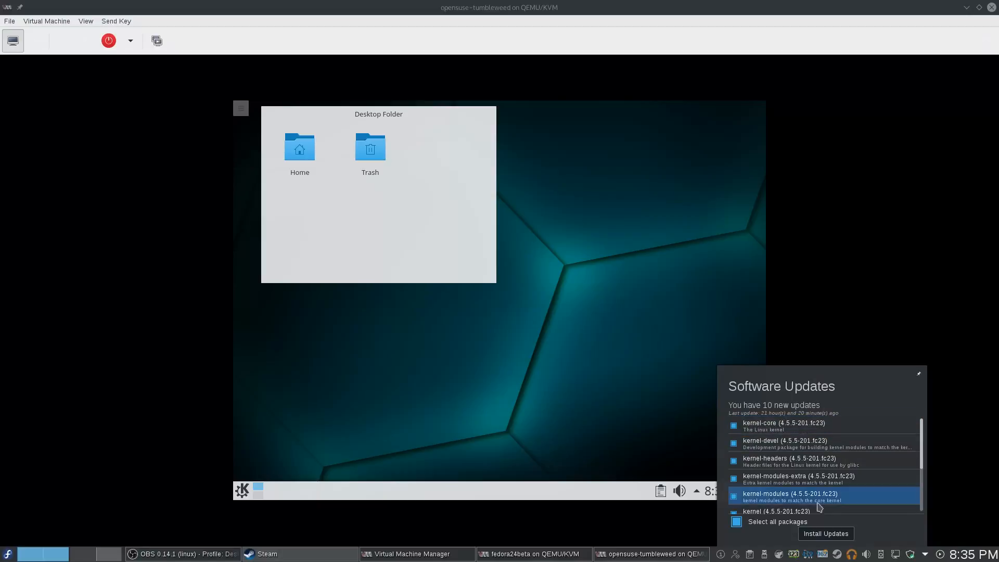
{"action": "scroll", "coordinate": [922, 462], "scroll_direction": "down", "scroll_amount": 1}
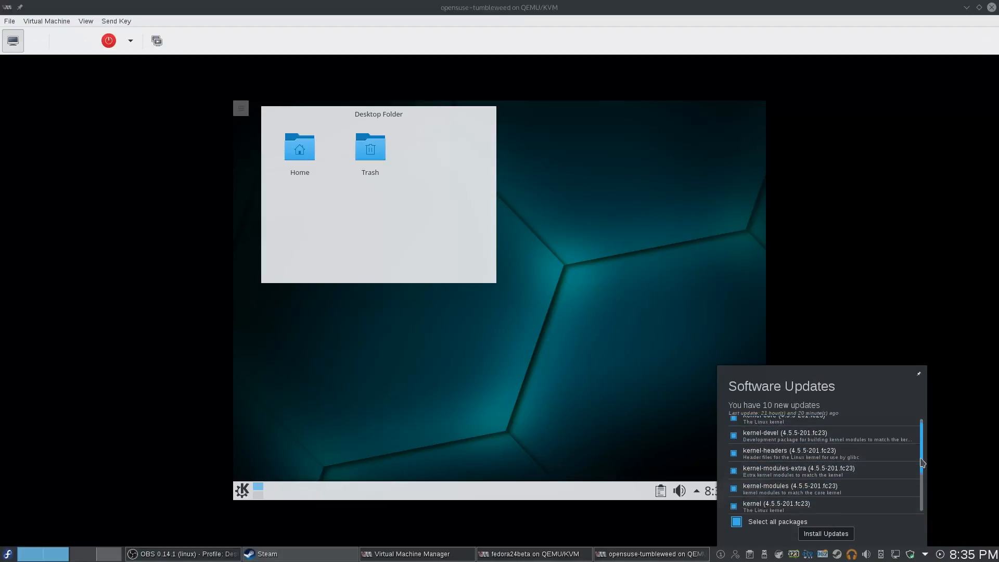
{"action": "left_click_drag", "start_coordinate": [920, 458], "coordinate": [902, 337]}
{"action": "left_click", "coordinate": [889, 309]}
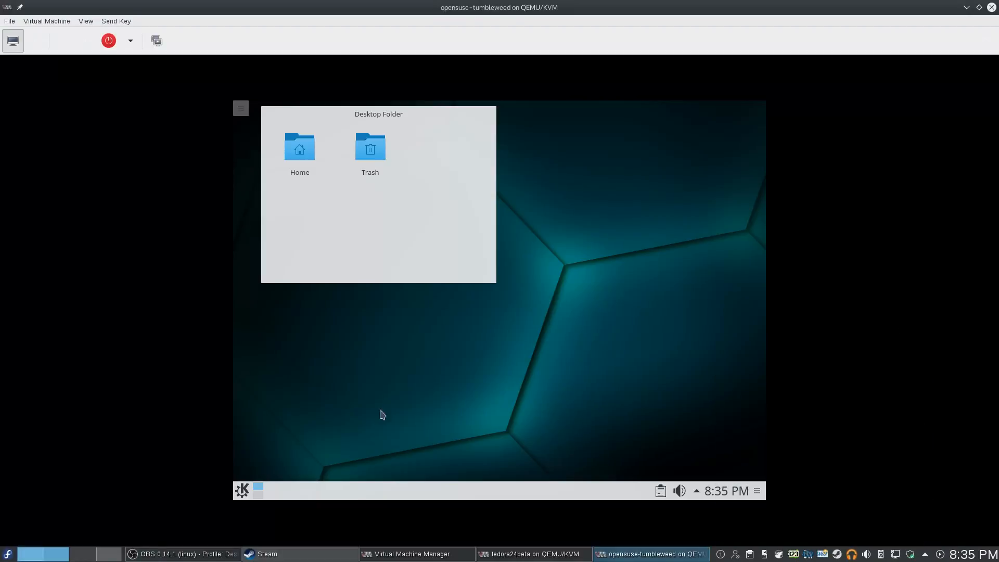
{"action": "left_click", "coordinate": [8, 553]}
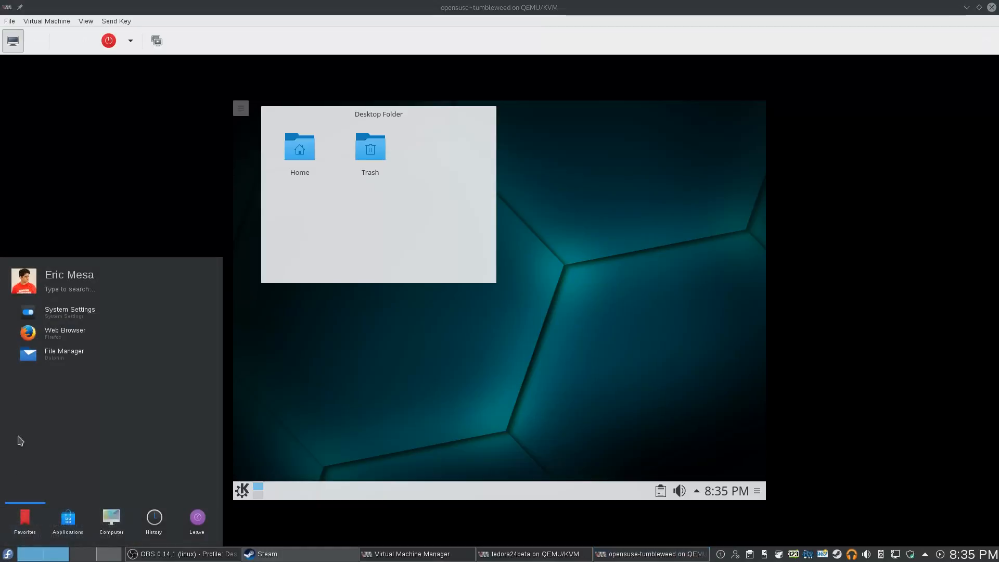
{"action": "left_click", "coordinate": [67, 321]}
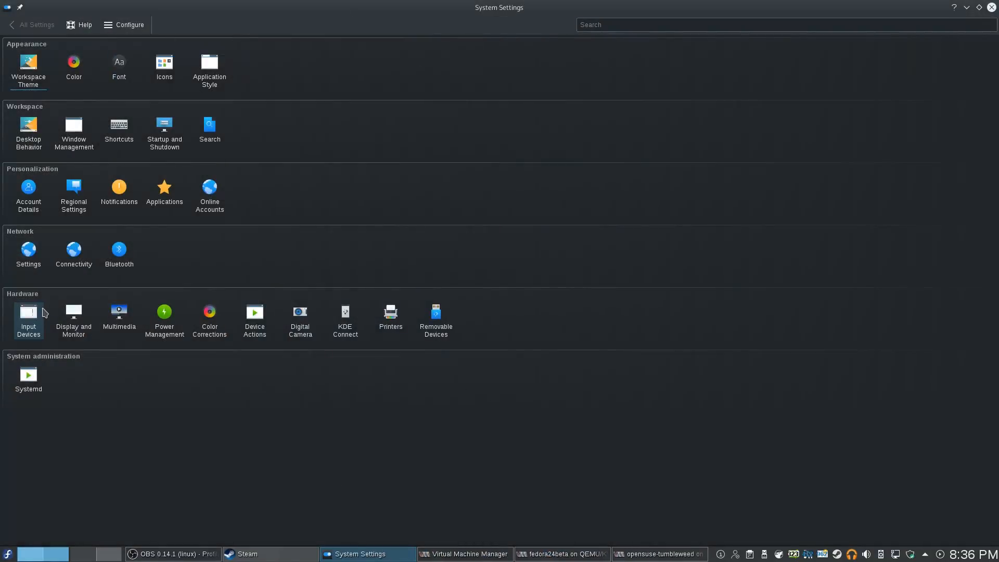
{"action": "mouse_move", "coordinate": [34, 309]}
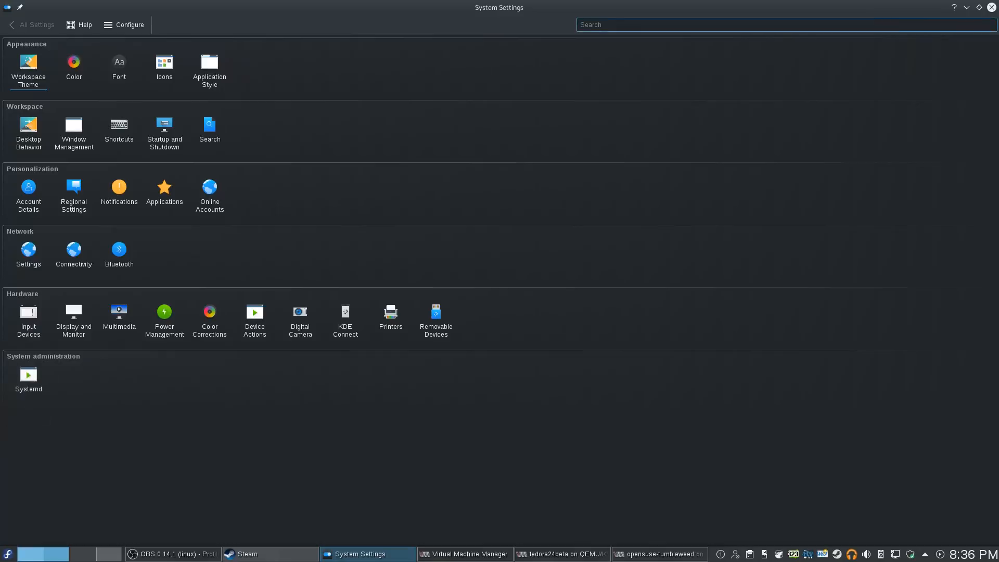
{"action": "left_click", "coordinate": [991, 8]}
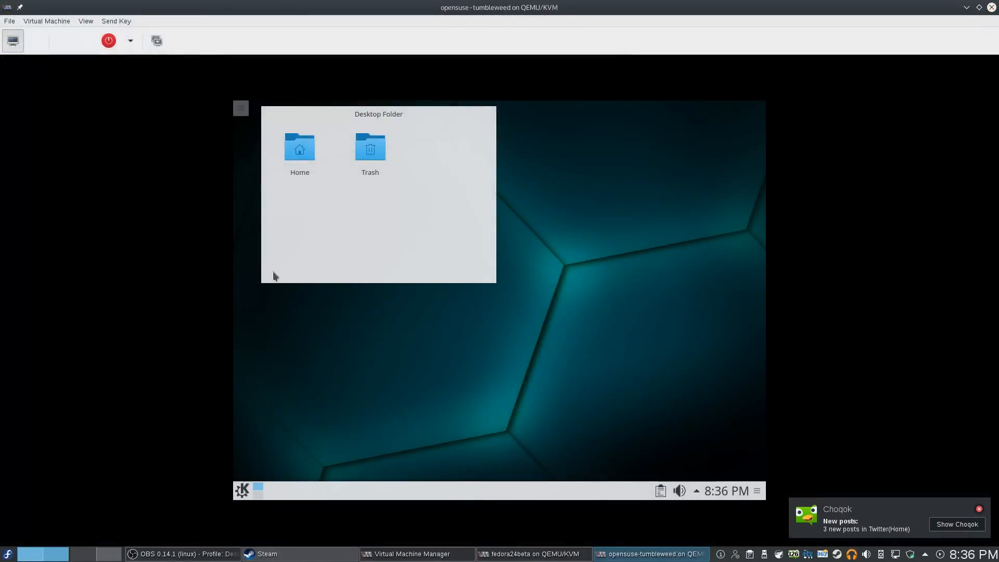
Check the guest's launcher, status and notifications popup, and panel configuration, closing each again
{"action": "left_click", "coordinate": [242, 490]}
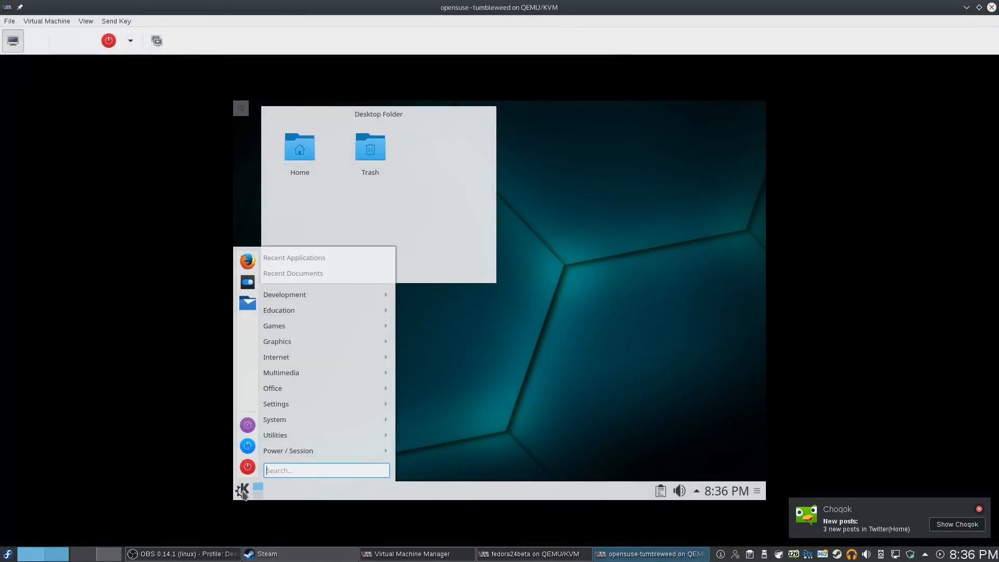
{"action": "left_click", "coordinate": [614, 357]}
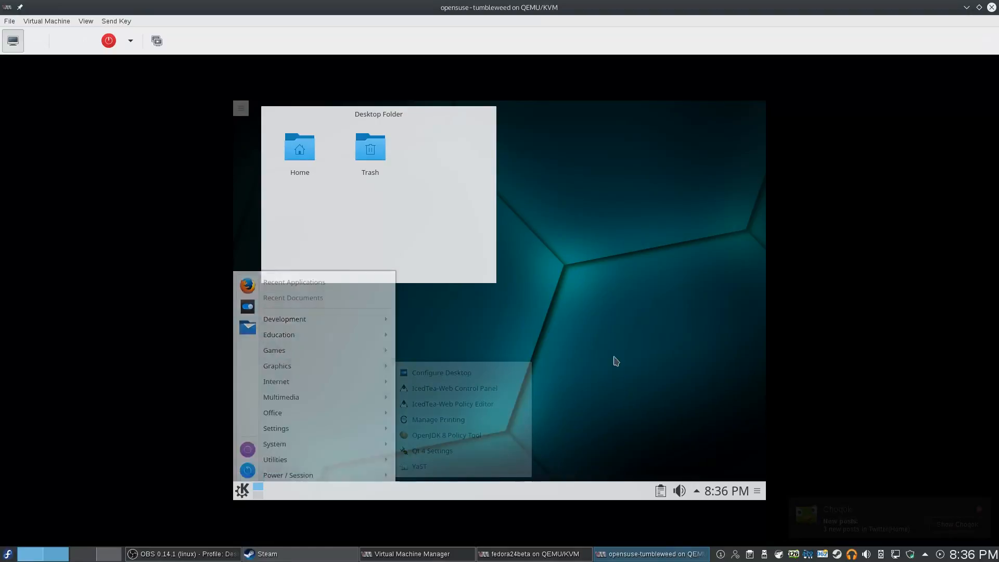
{"action": "left_click", "coordinate": [697, 491]}
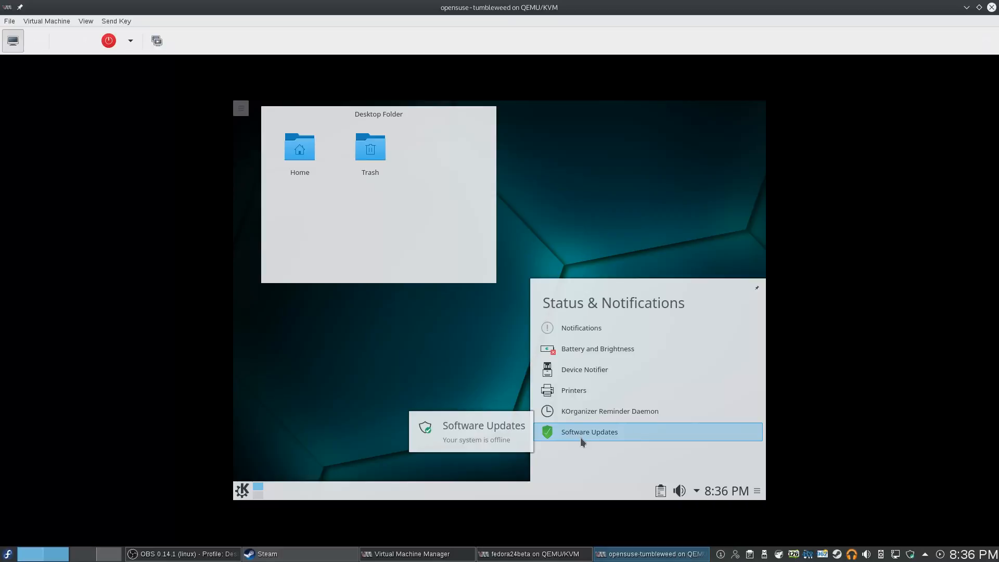
{"action": "left_click", "coordinate": [697, 492]}
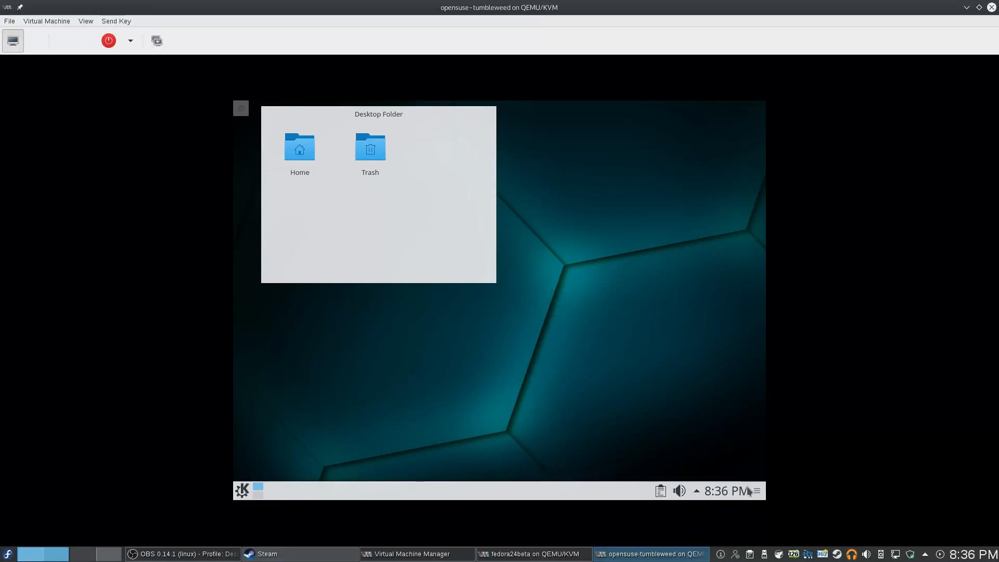
{"action": "left_click", "coordinate": [758, 492]}
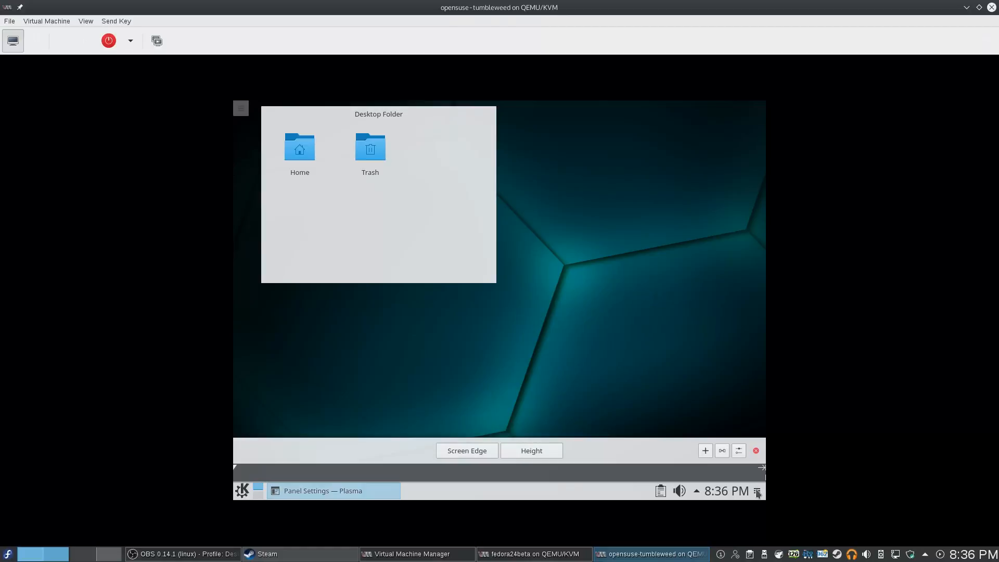
{"action": "left_click", "coordinate": [758, 492]}
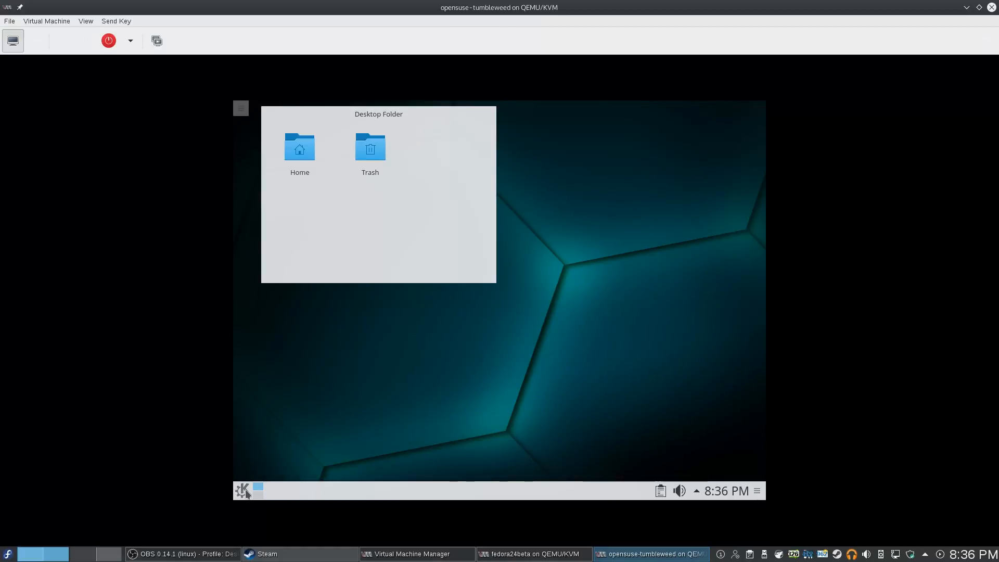
Launch Firefox from the guest launcher's favourites, then reopen the application menu
{"action": "left_click", "coordinate": [245, 492]}
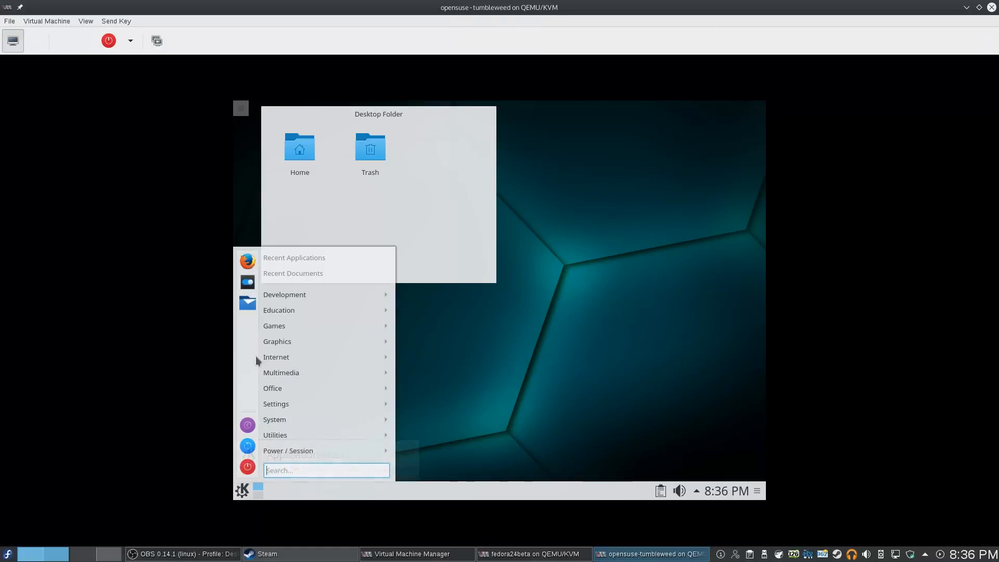
{"action": "left_click", "coordinate": [248, 262]}
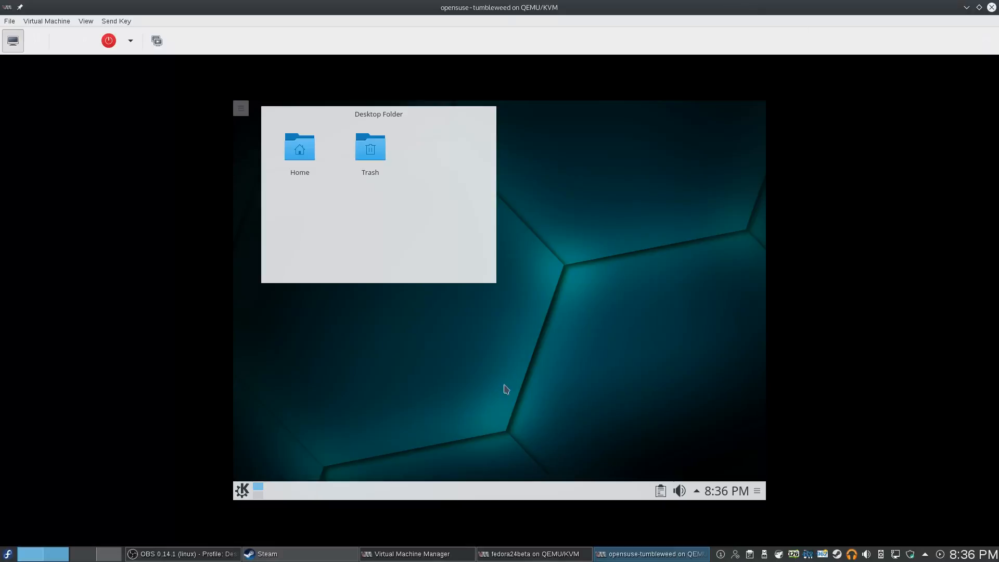
{"action": "left_click", "coordinate": [697, 492]}
{"action": "left_click", "coordinate": [698, 491]}
{"action": "left_click", "coordinate": [245, 493]}
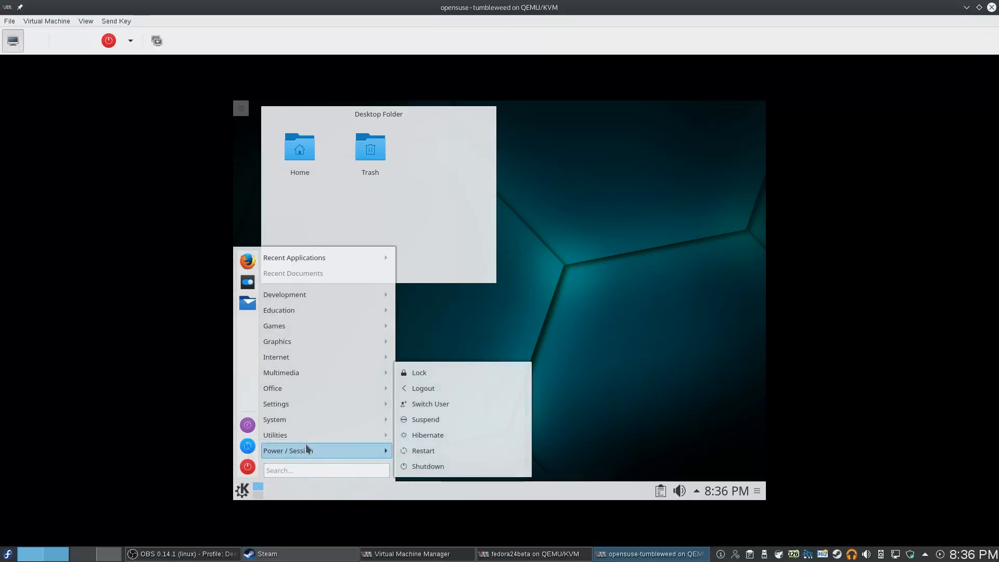
Open Configure Desktop from Settings, set Firefox as the default browser, and bring Firefox forward
{"action": "mouse_move", "coordinate": [305, 421]}
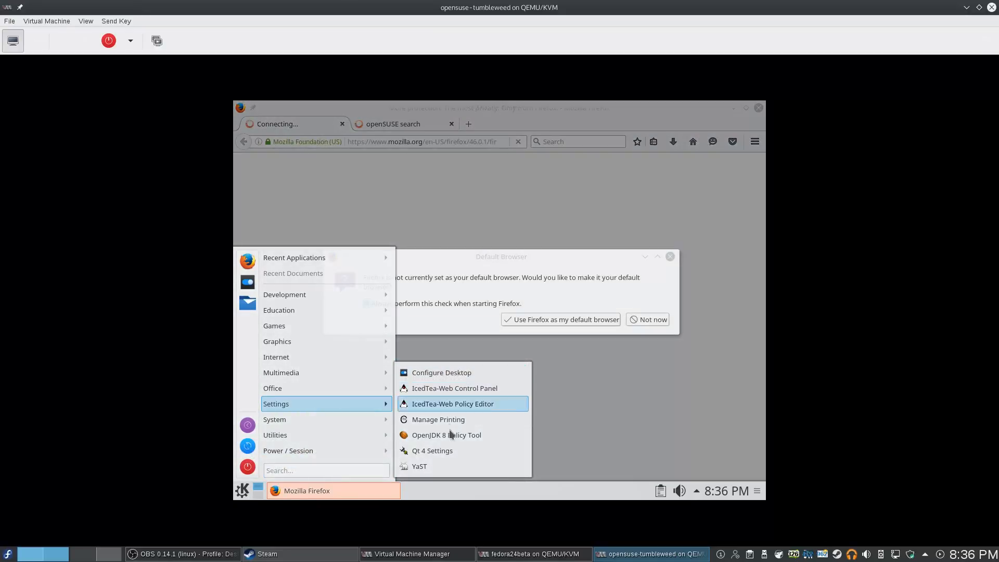
{"action": "left_click", "coordinate": [460, 375]}
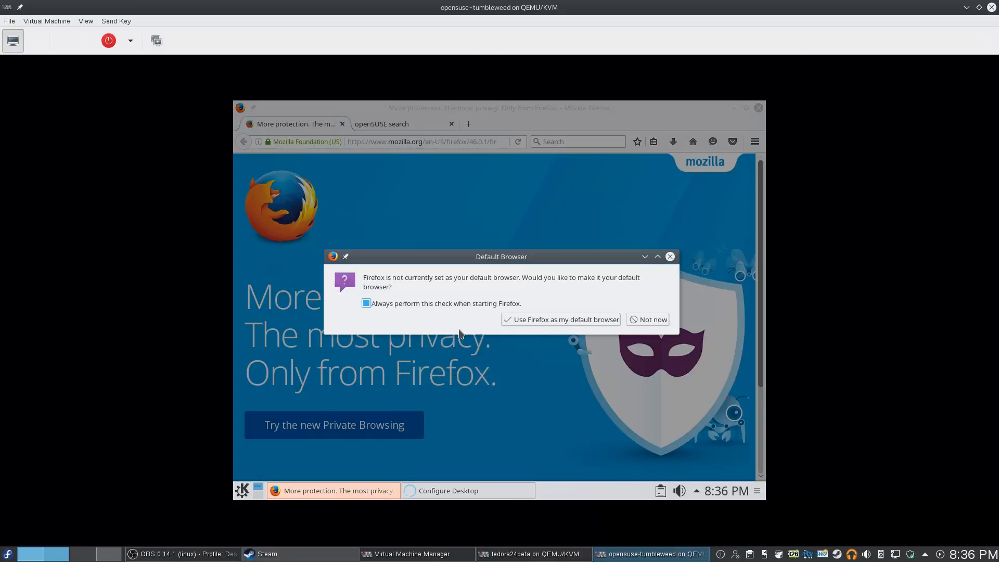
{"action": "left_click", "coordinate": [601, 320]}
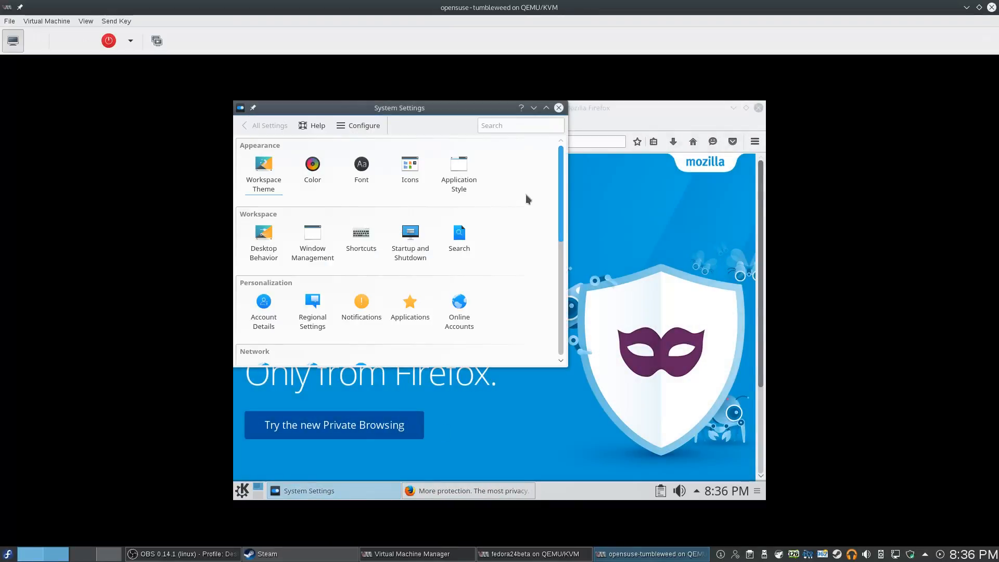
{"action": "left_click_drag", "start_coordinate": [560, 209], "coordinate": [567, 364]}
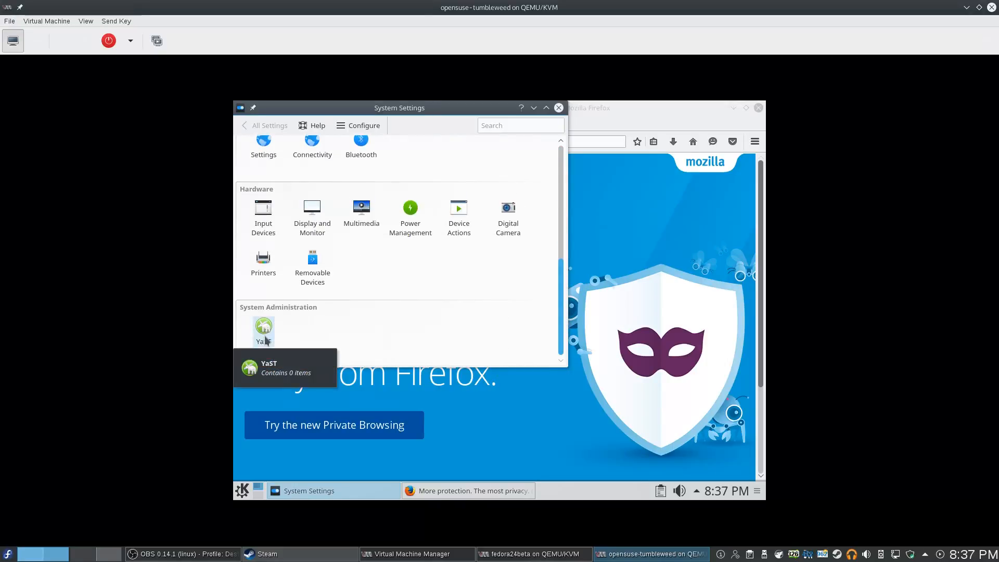
{"action": "left_click", "coordinate": [603, 191]}
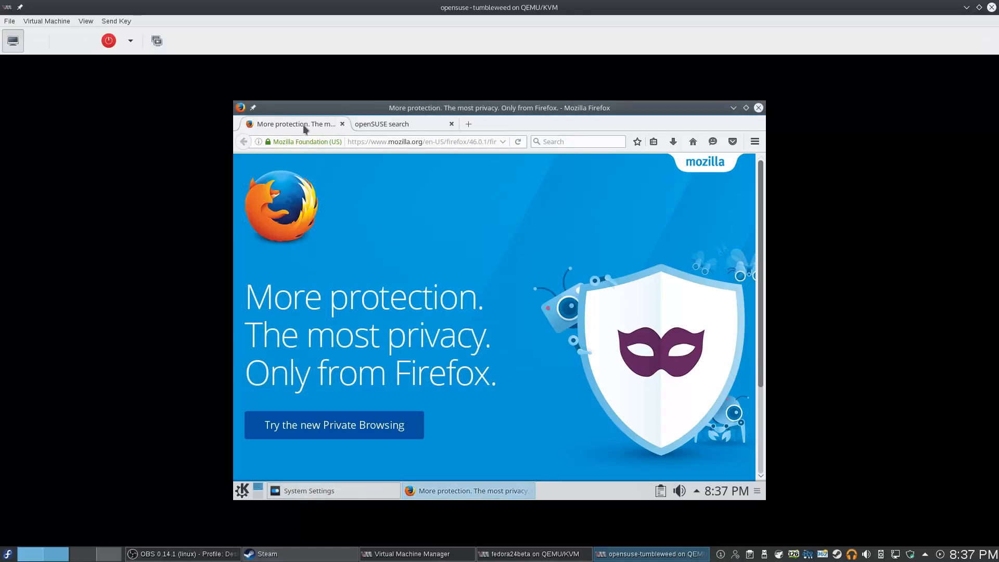
Load google.com in Firefox's address bar
{"action": "left_click", "coordinate": [417, 141]}
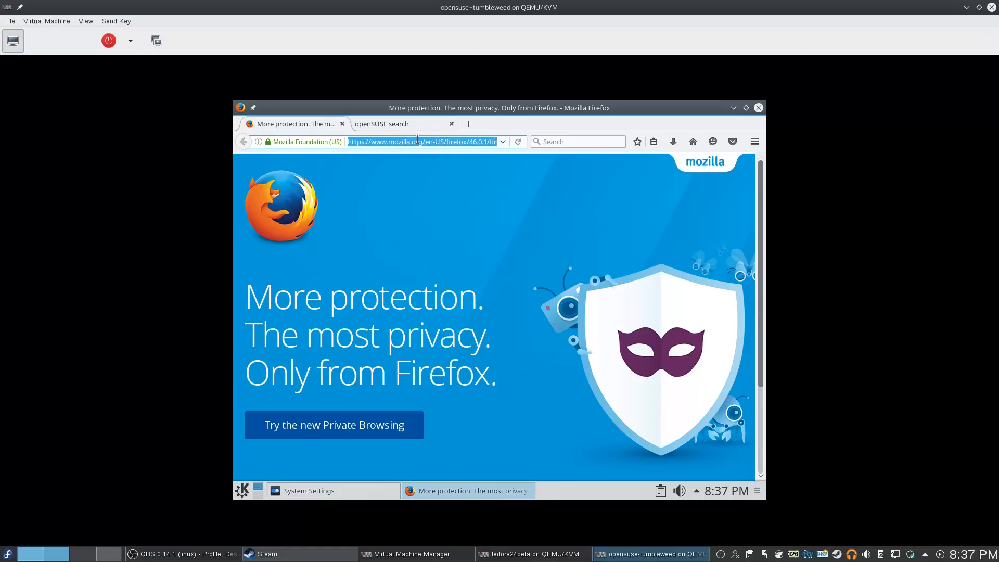
{"action": "type", "text": "goo"}
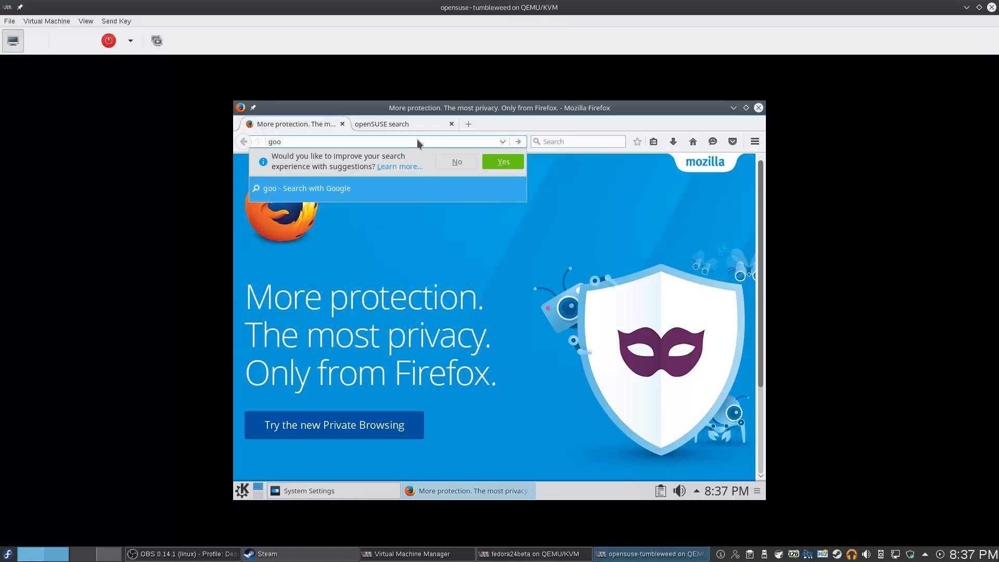
{"action": "type", "text": "gle.com"}
{"action": "key", "text": "Return"}
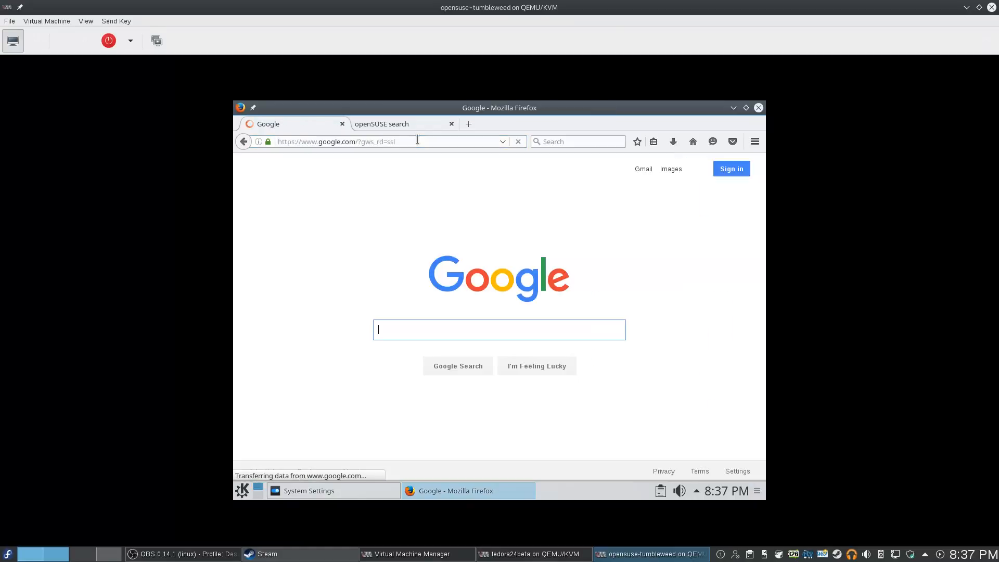
Check for new software updates from the tray's Software Updates panel
{"action": "left_click", "coordinate": [697, 490]}
{"action": "left_click", "coordinate": [612, 433]}
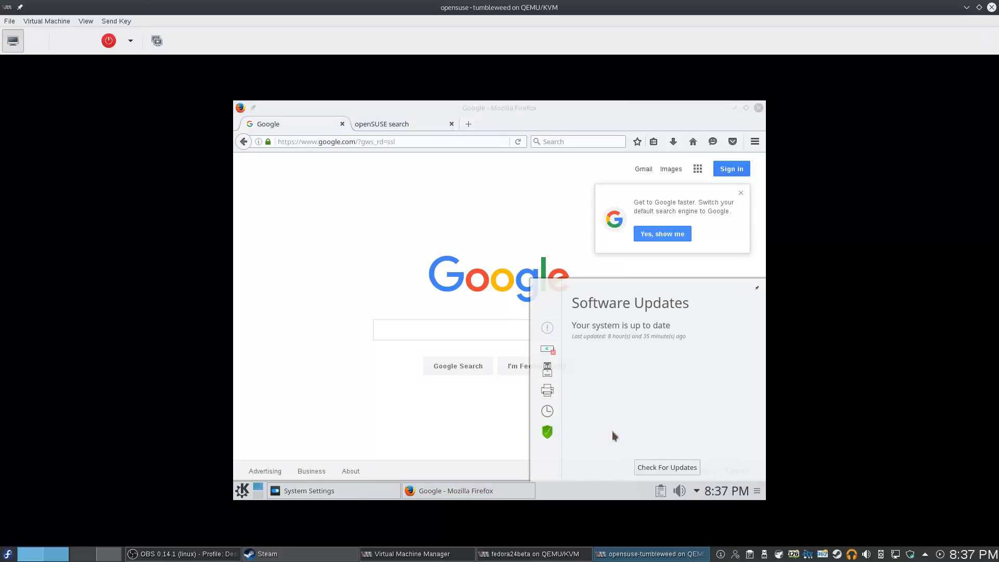
{"action": "left_click", "coordinate": [675, 470]}
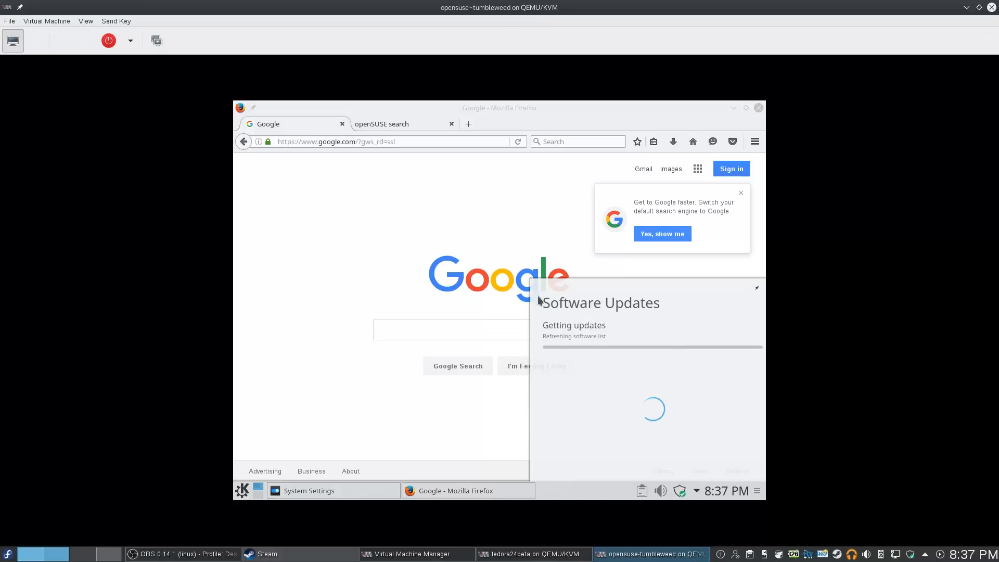
{"action": "left_click", "coordinate": [469, 415]}
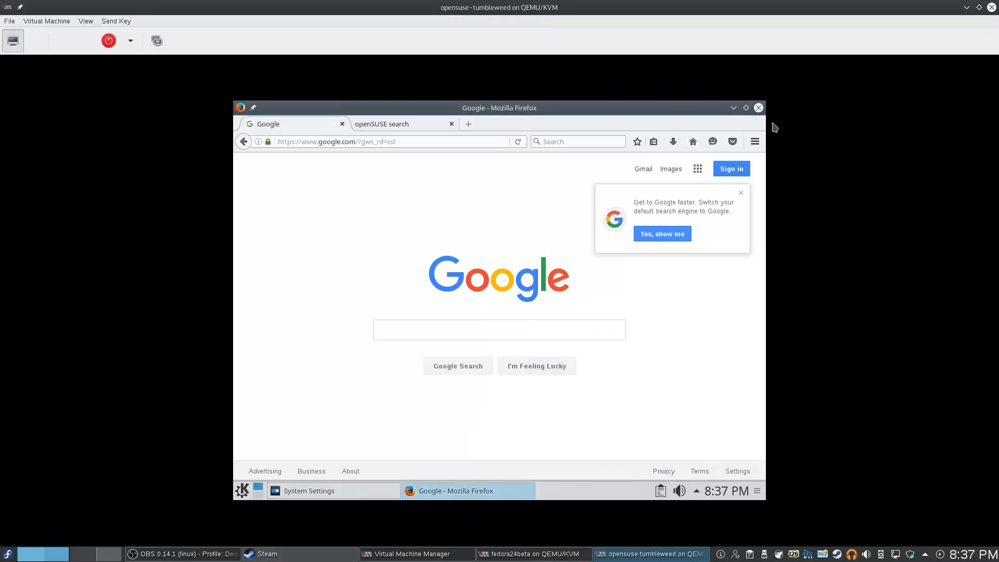
Close Firefox with all its tabs, then start YaST from System Settings
{"action": "left_click", "coordinate": [758, 107]}
{"action": "left_click", "coordinate": [550, 317]}
{"action": "left_click", "coordinate": [263, 332]}
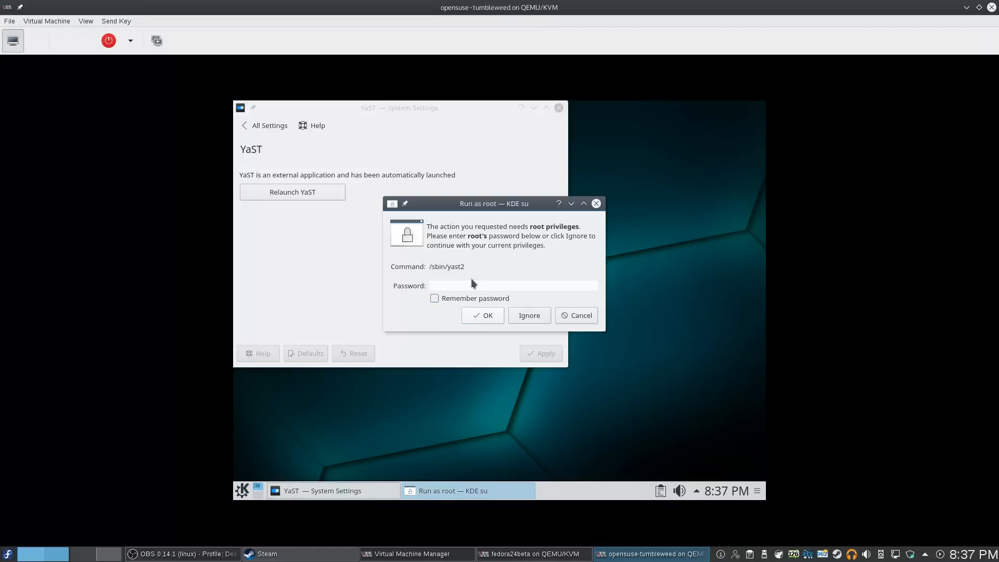
Authenticate with the root password and maximize the YaST Control Center
{"action": "type", "text": "********"}
{"action": "key", "text": "Return"}
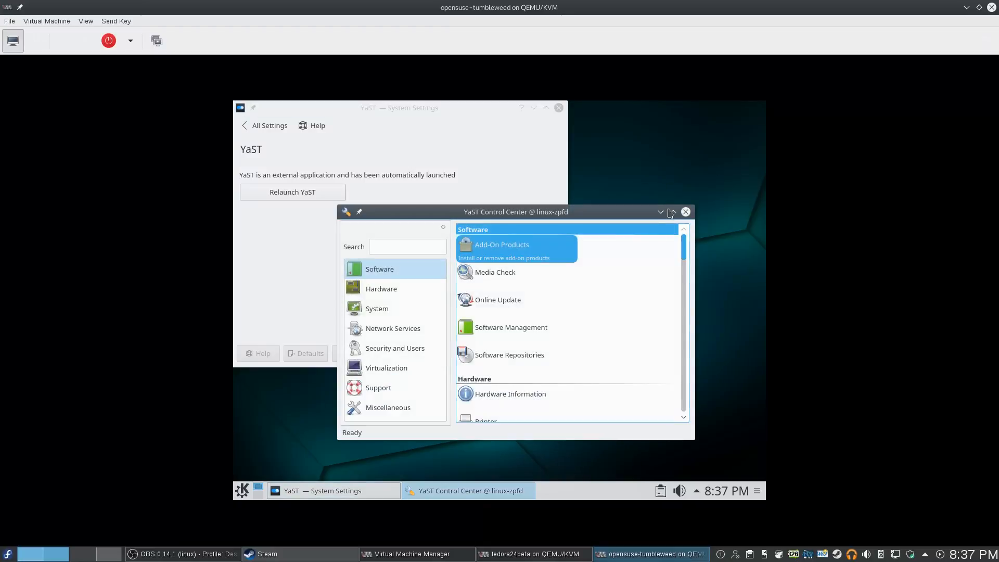
{"action": "left_click", "coordinate": [672, 213]}
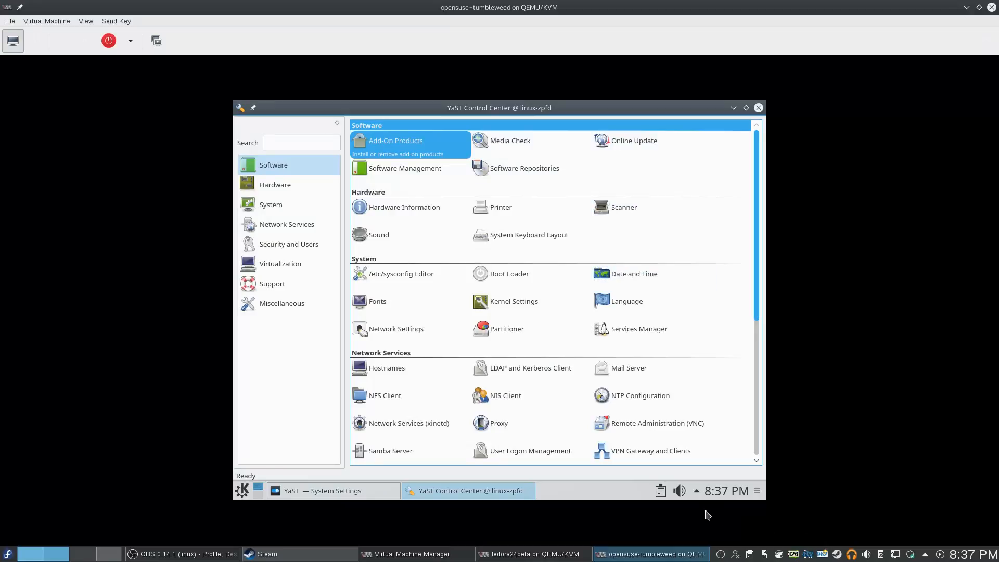
Open and close the tray's status and notifications popup twice
{"action": "left_click", "coordinate": [697, 494]}
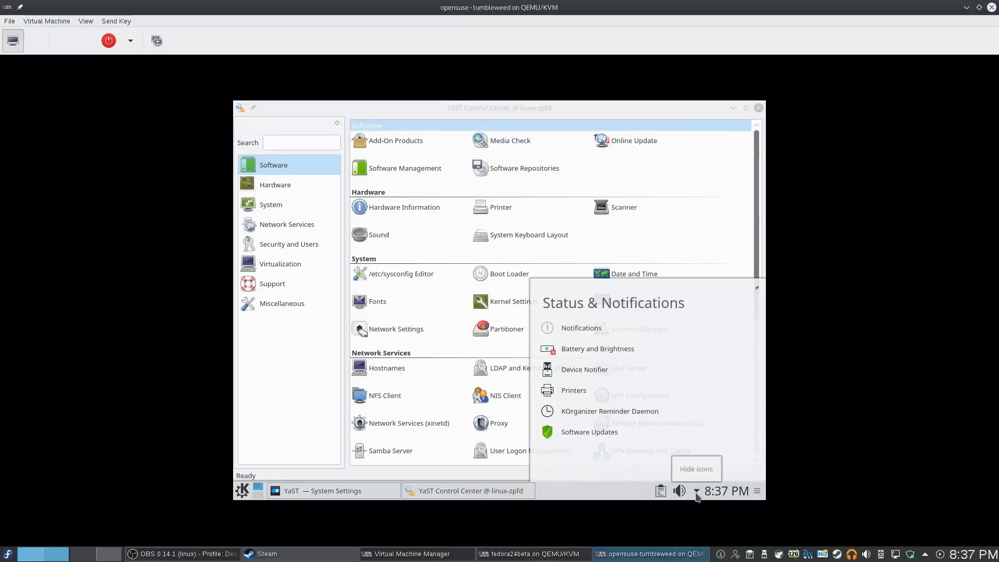
{"action": "left_click", "coordinate": [697, 495]}
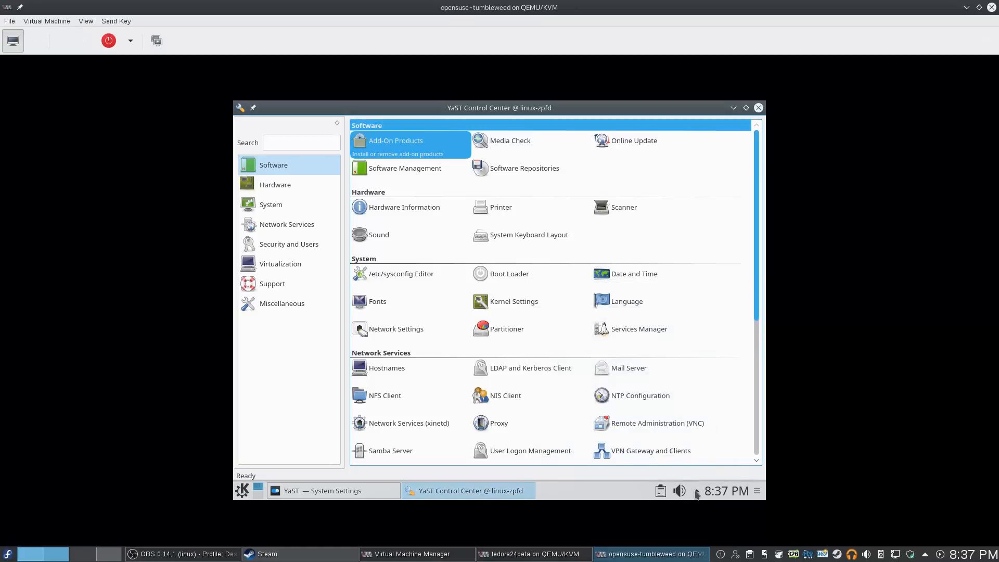
{"action": "left_click", "coordinate": [697, 494]}
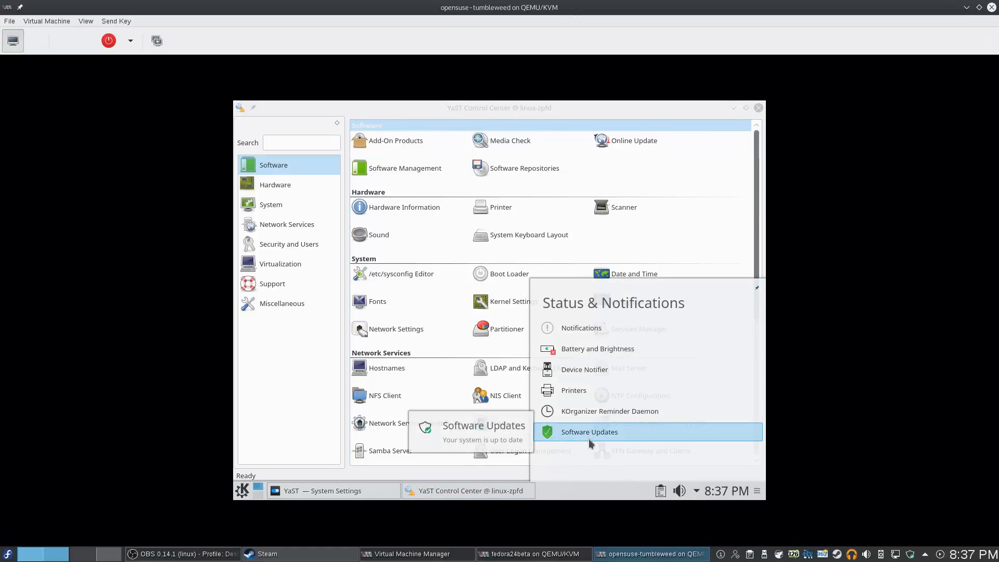
{"action": "left_click", "coordinate": [681, 193]}
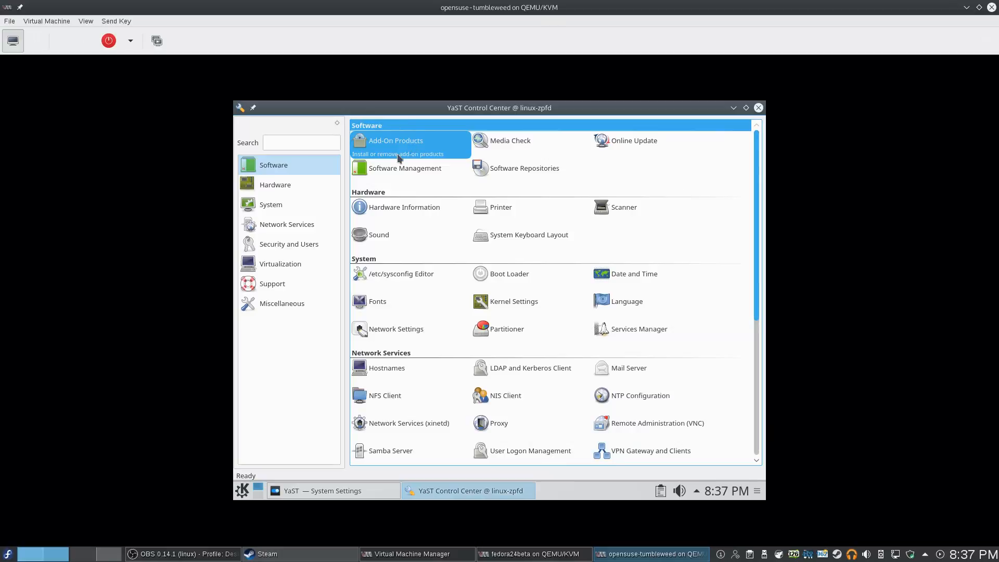
Start YaST's Add-On Products module, then scroll the module list down and back up to Software
{"action": "left_click", "coordinate": [405, 139]}
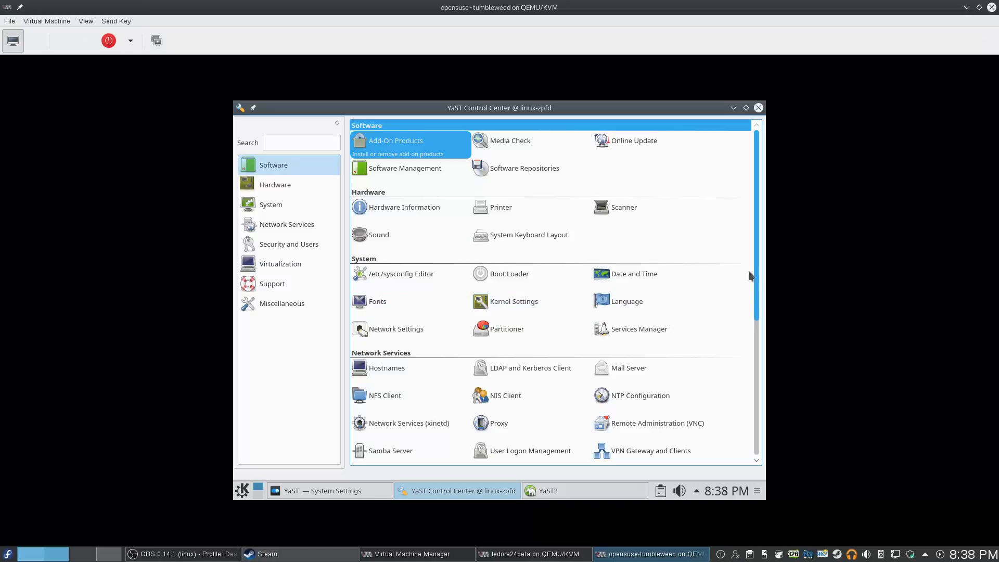
{"action": "scroll", "coordinate": [760, 285], "scroll_direction": "down", "scroll_amount": 5}
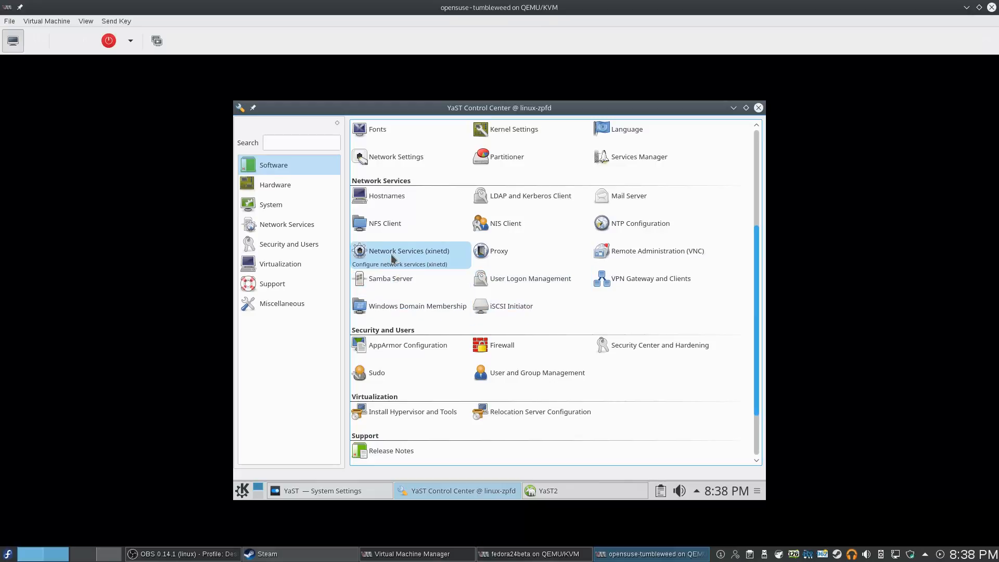
{"action": "scroll", "coordinate": [454, 301], "scroll_direction": "down", "scroll_amount": 3}
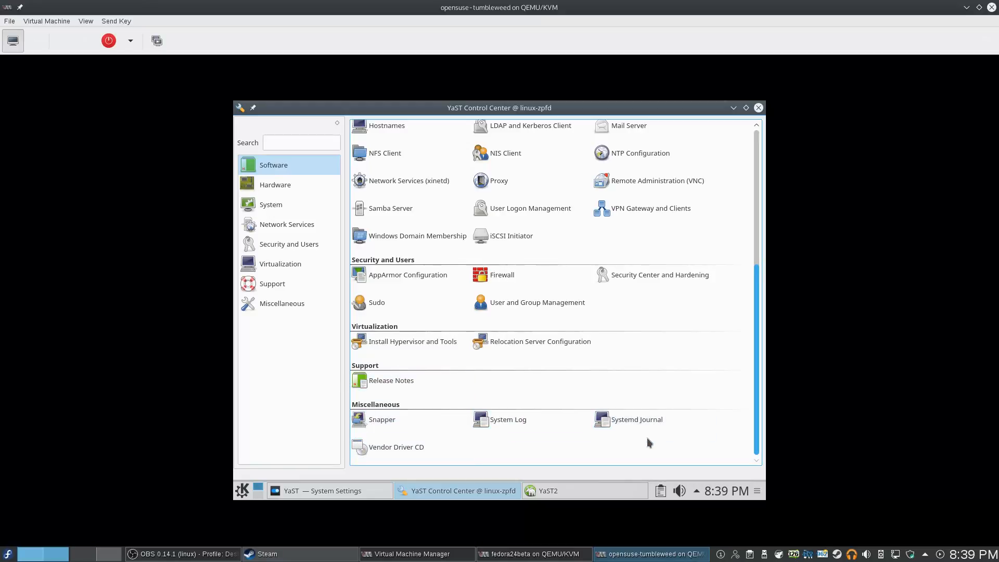
{"action": "scroll", "coordinate": [574, 211], "scroll_direction": "up", "scroll_amount": 5}
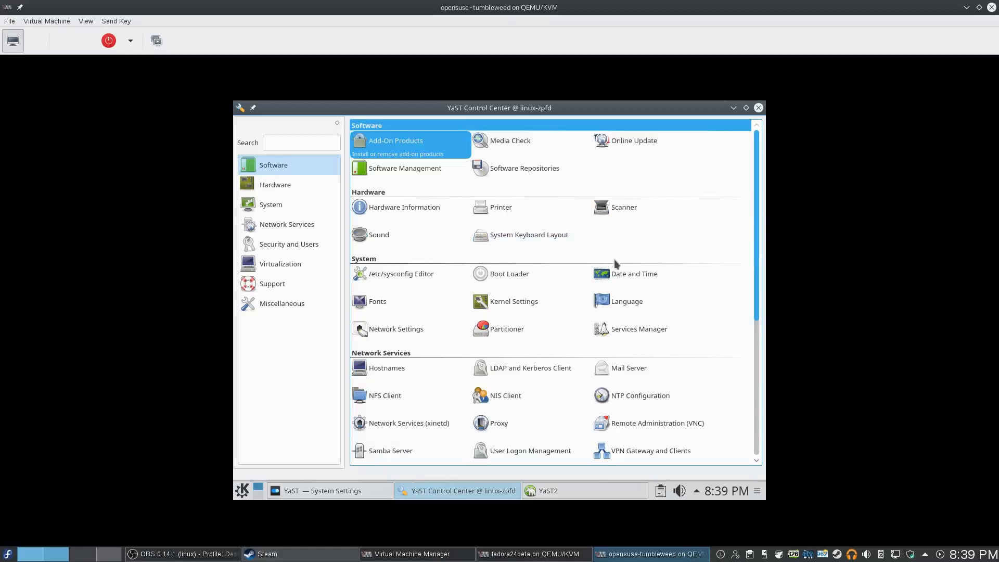
Cancel the add-on products window without changes and close the YaST Control Center
{"action": "left_click", "coordinate": [546, 496]}
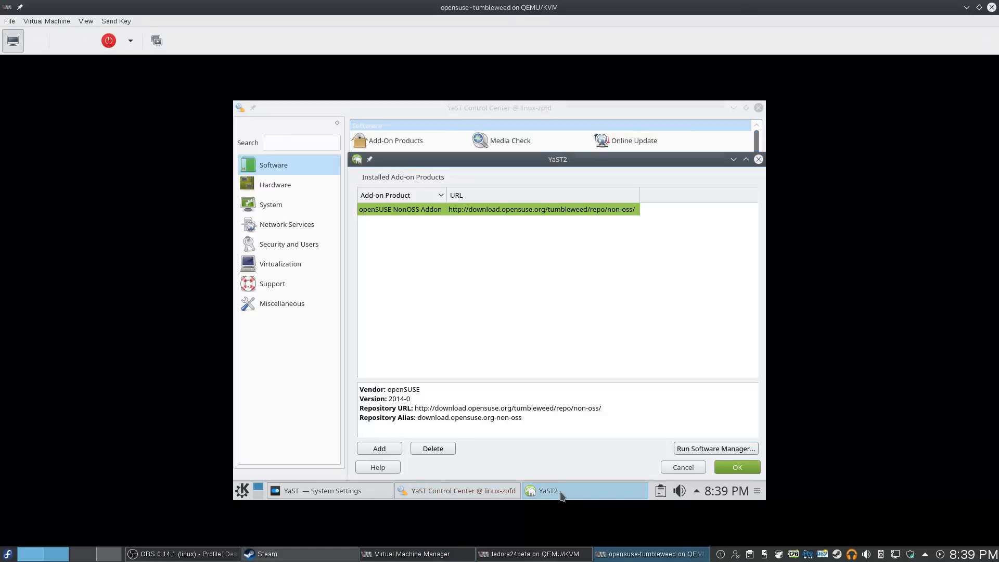
{"action": "left_click_drag", "start_coordinate": [548, 165], "coordinate": [402, 165]}
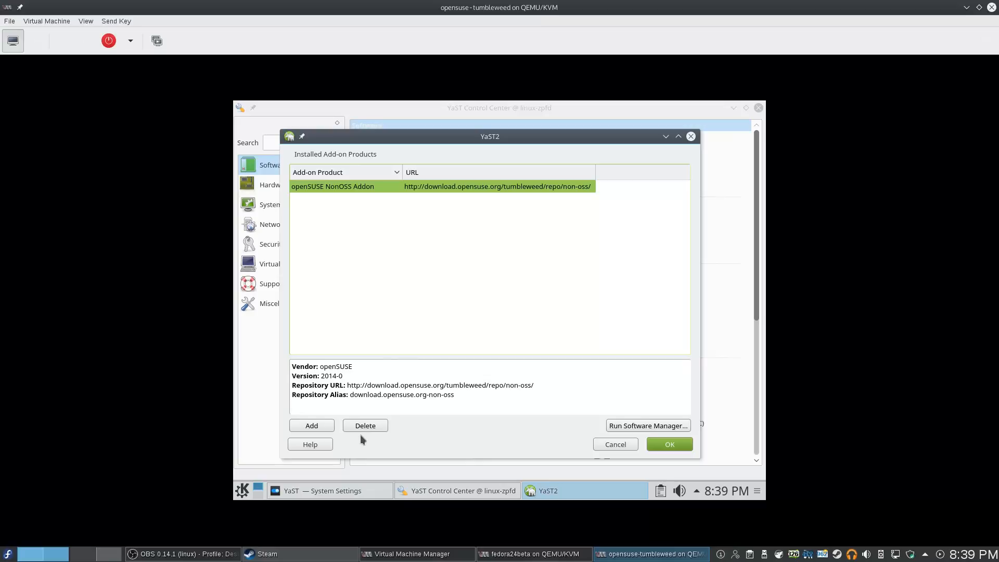
{"action": "left_click", "coordinate": [623, 444]}
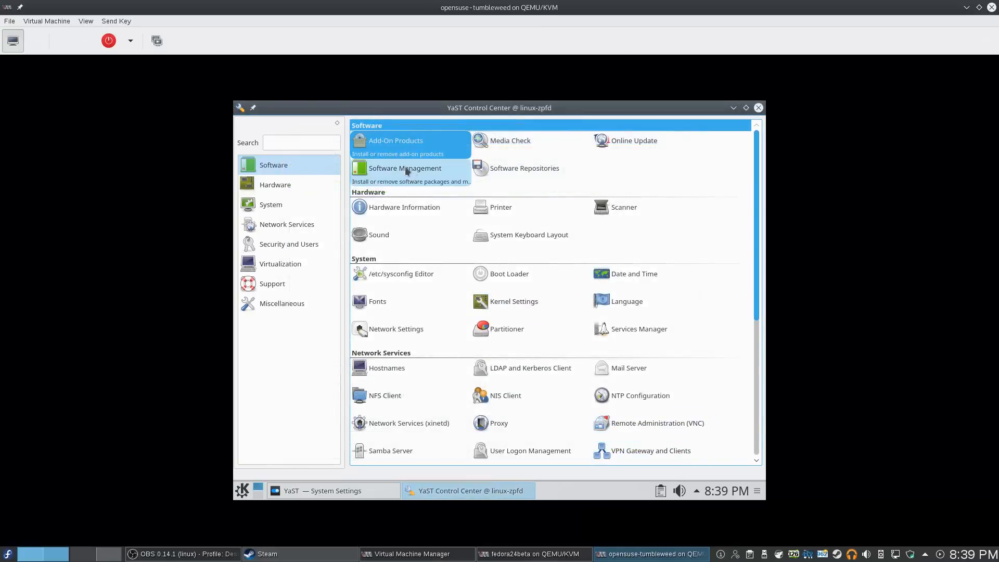
{"action": "left_click", "coordinate": [758, 108]}
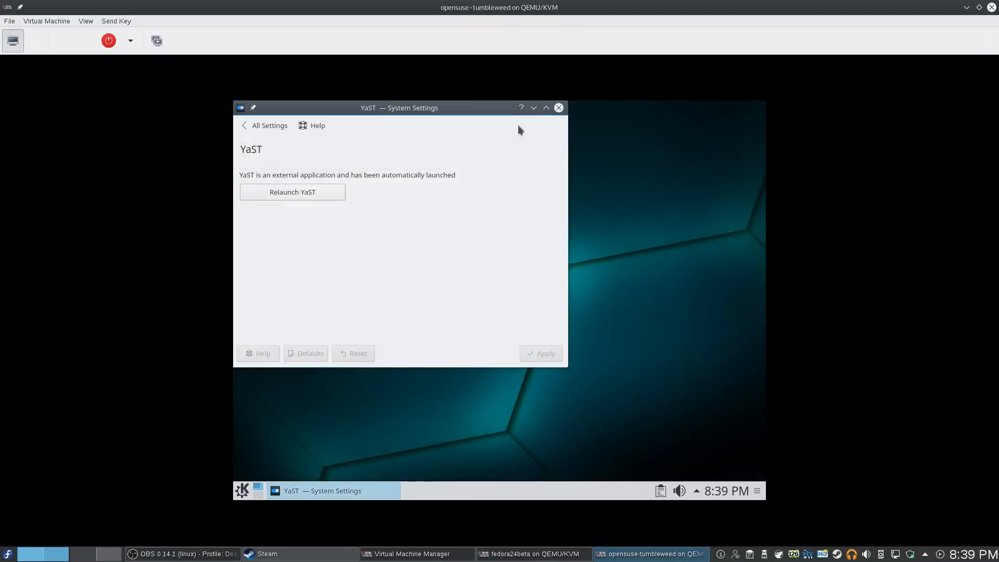
Return System Settings to its All Settings overview, maximize it, then close it
{"action": "left_click", "coordinate": [257, 129]}
{"action": "scroll", "coordinate": [523, 197], "scroll_direction": "up", "scroll_amount": 5}
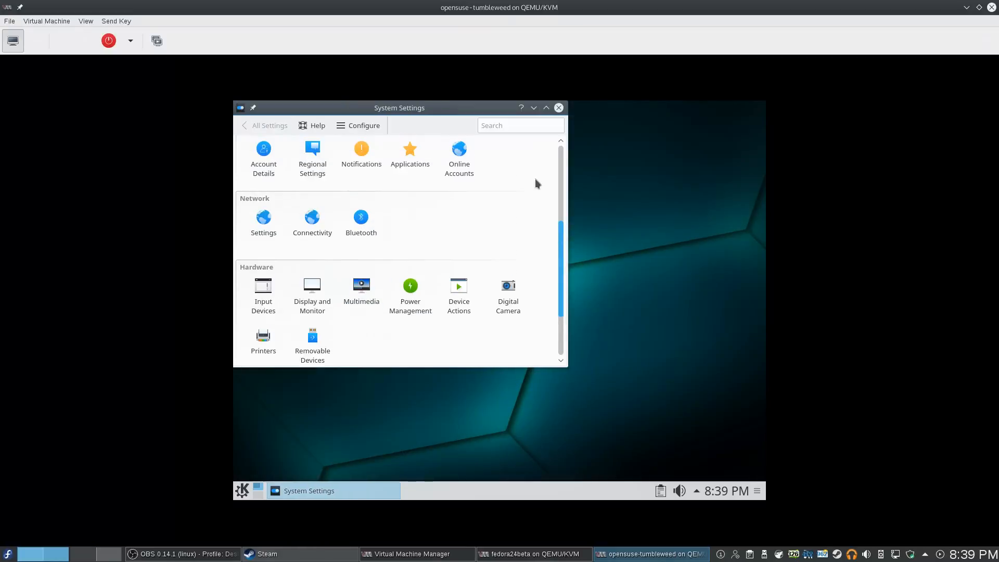
{"action": "left_click", "coordinate": [546, 108]}
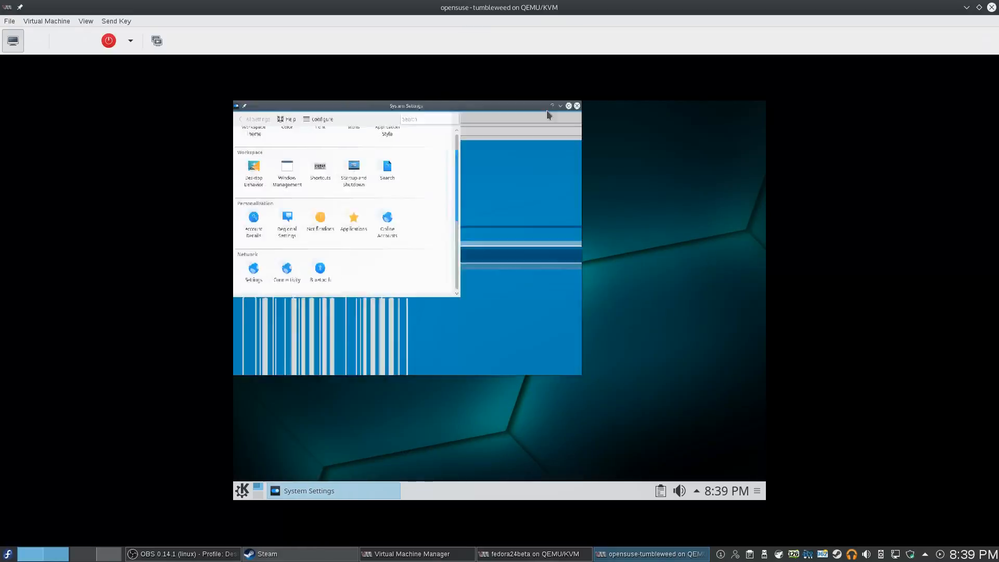
{"action": "scroll", "coordinate": [677, 187], "scroll_direction": "up", "scroll_amount": 1}
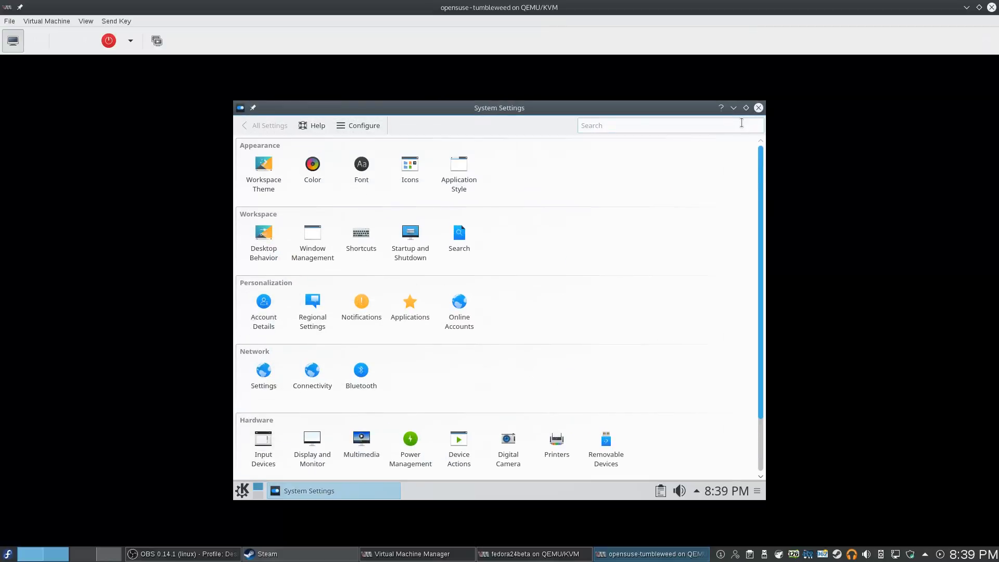
{"action": "left_click", "coordinate": [759, 108]}
Browse the guest K menu's Development, Education, Games and Logic Games submenus, ending at Graphics
{"action": "left_click", "coordinate": [243, 491]}
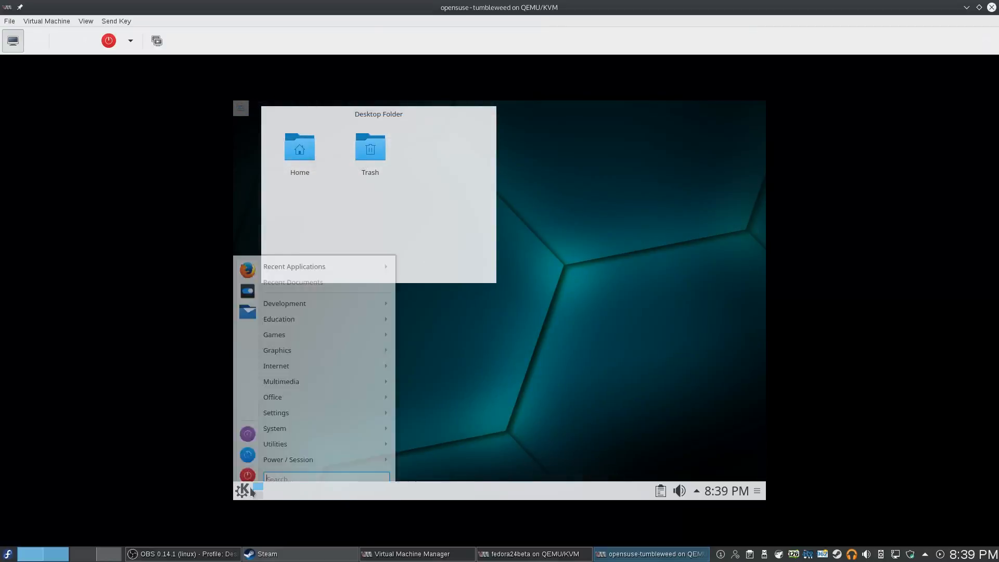
{"action": "mouse_move", "coordinate": [330, 295]}
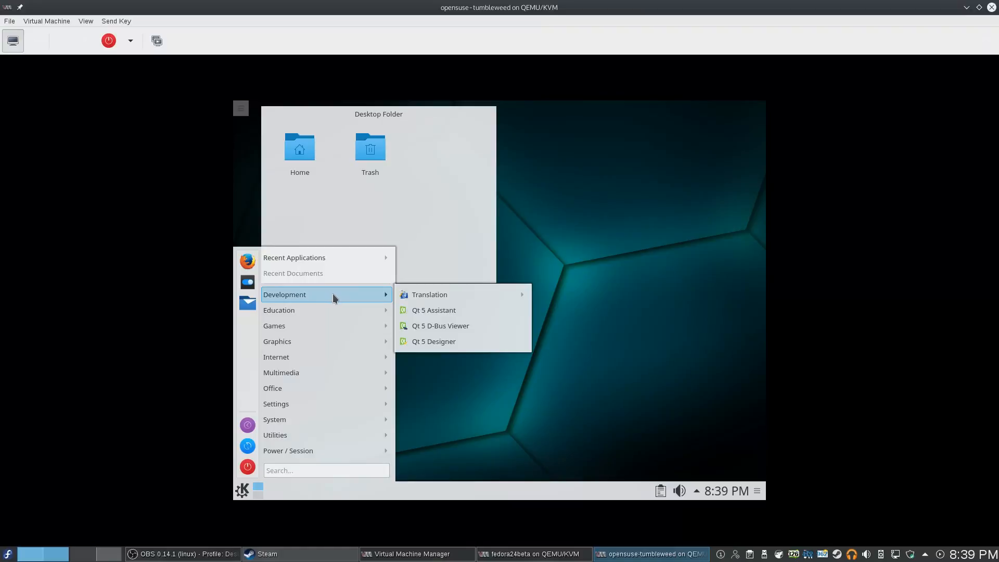
{"action": "mouse_move", "coordinate": [426, 302]}
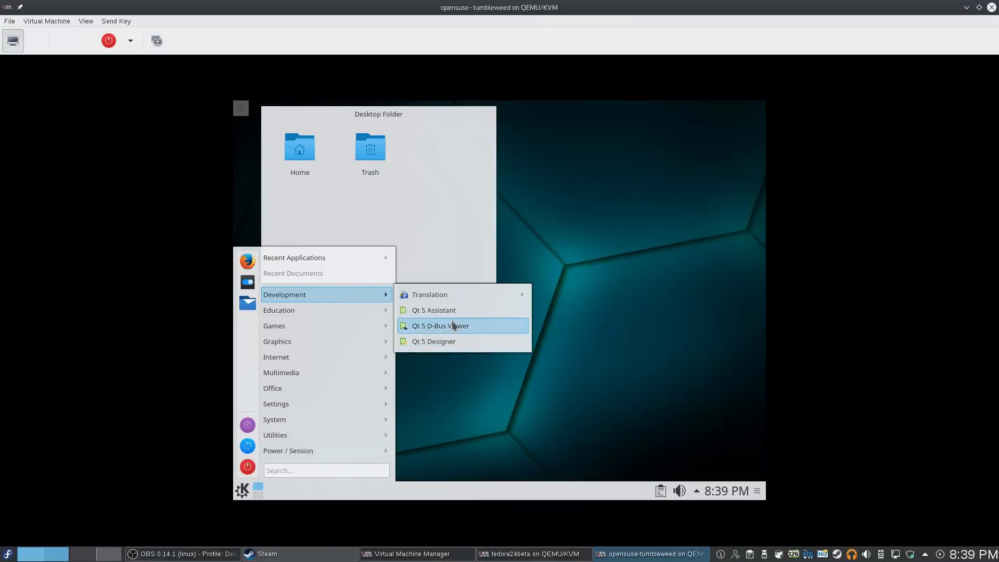
{"action": "mouse_move", "coordinate": [358, 312]}
{"action": "mouse_move", "coordinate": [460, 312]}
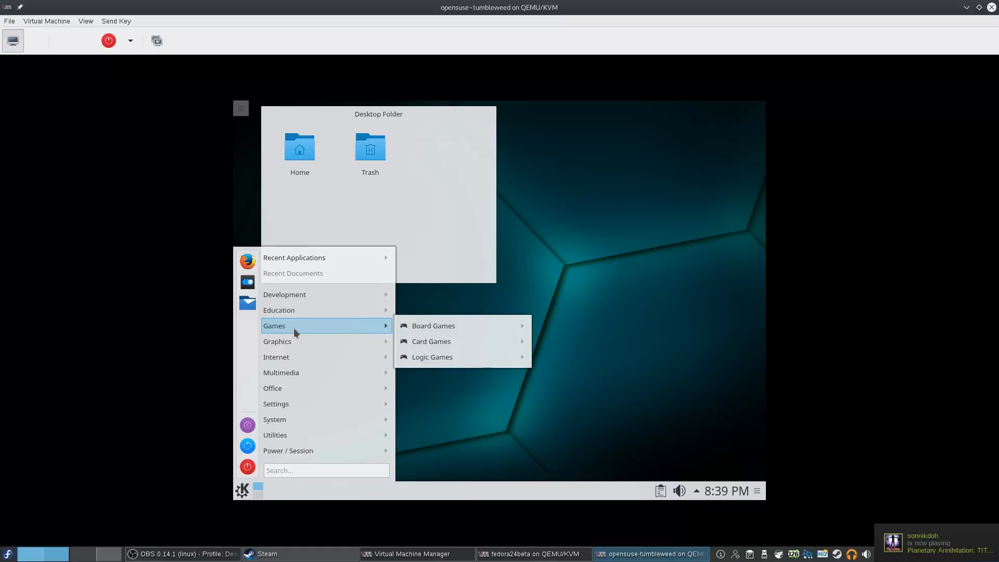
{"action": "mouse_move", "coordinate": [493, 327]}
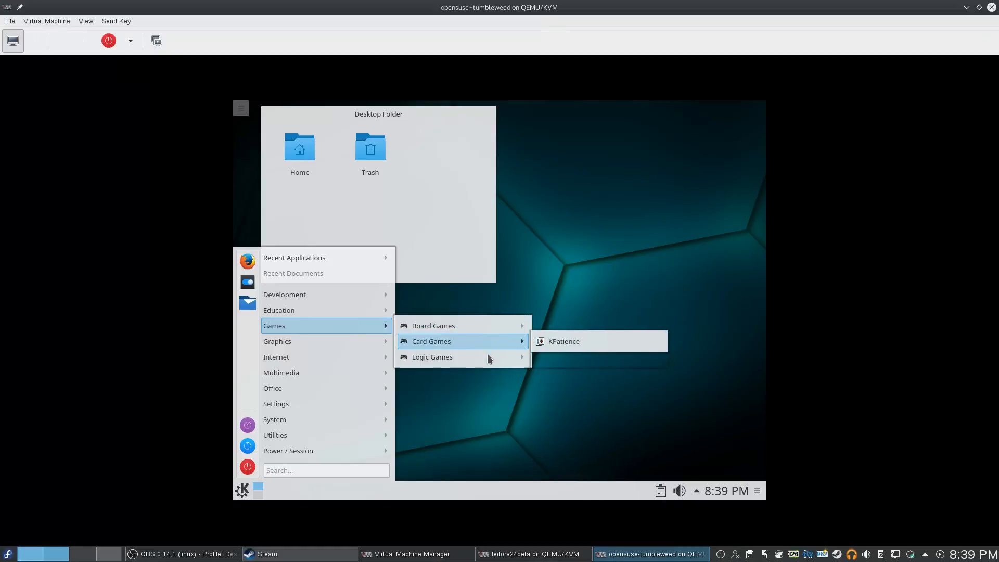
{"action": "mouse_move", "coordinate": [504, 353]}
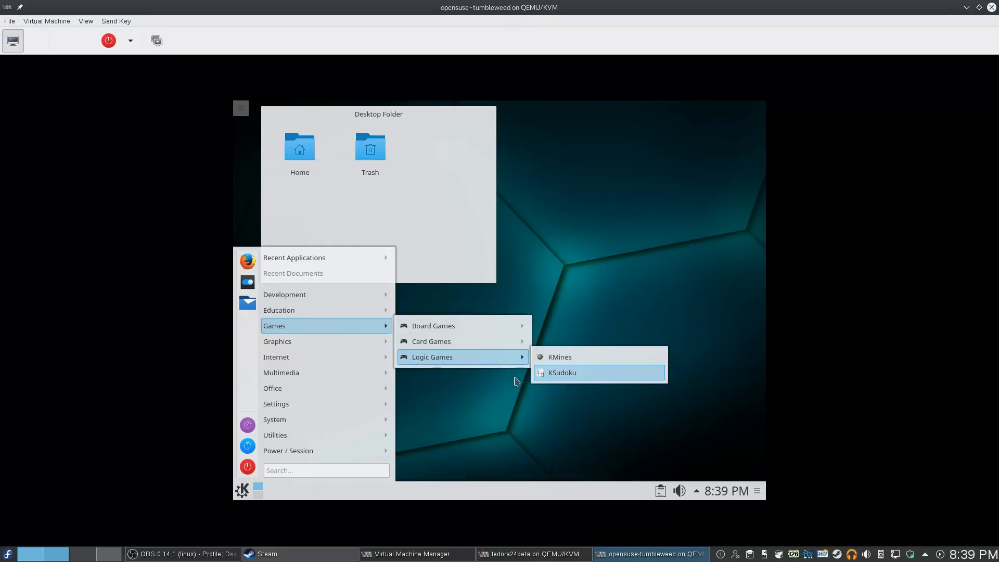
{"action": "mouse_move", "coordinate": [325, 347]}
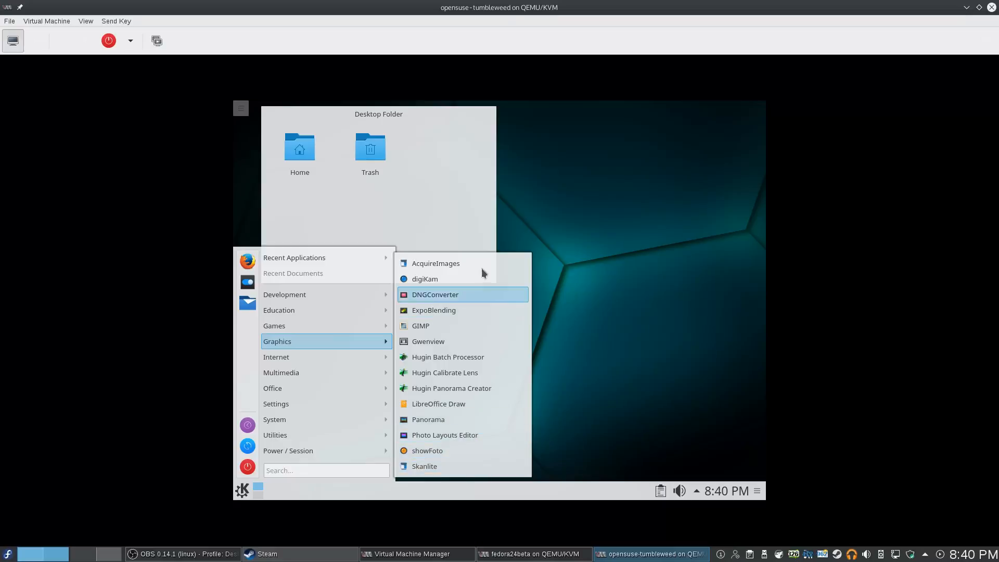
Launch showFoto from the Graphics submenu and maximize its window in the guest
{"action": "left_click", "coordinate": [455, 453]}
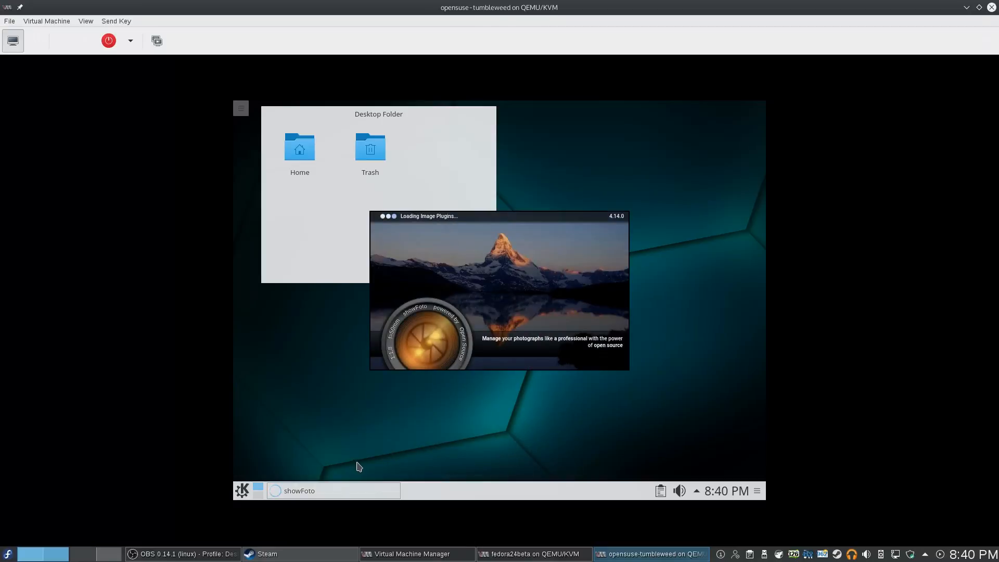
{"action": "left_click", "coordinate": [241, 497]}
{"action": "left_click", "coordinate": [482, 229]}
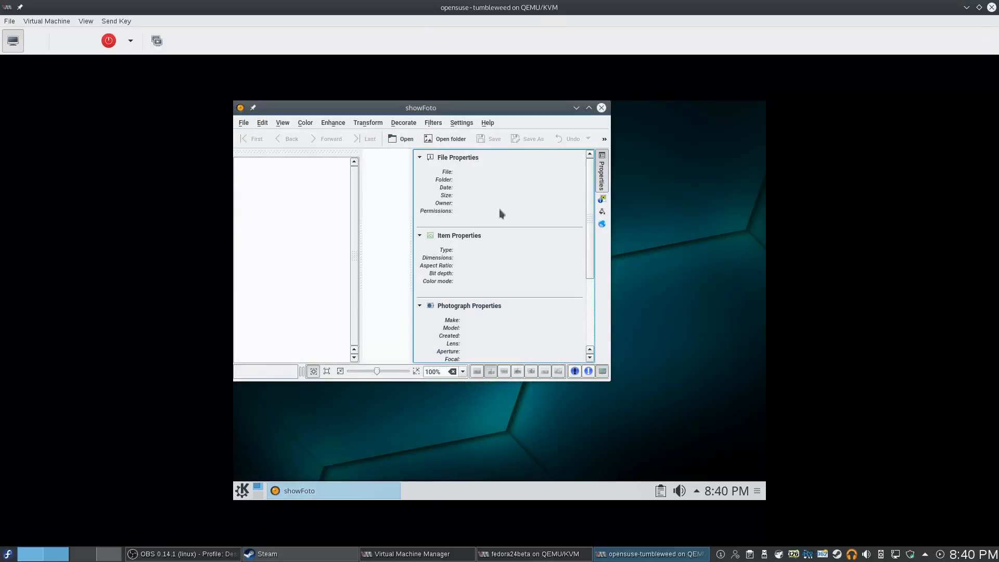
{"action": "left_click", "coordinate": [588, 107]}
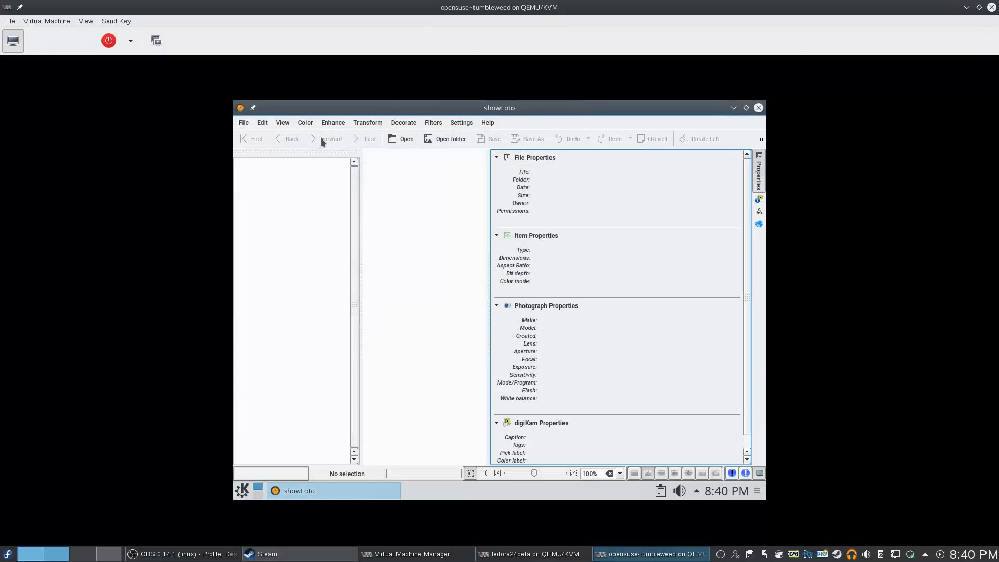
Browse showFoto's Edit, Image, Transform, Settings and Color menus
{"action": "left_click", "coordinate": [263, 123]}
{"action": "mouse_move", "coordinate": [244, 126]}
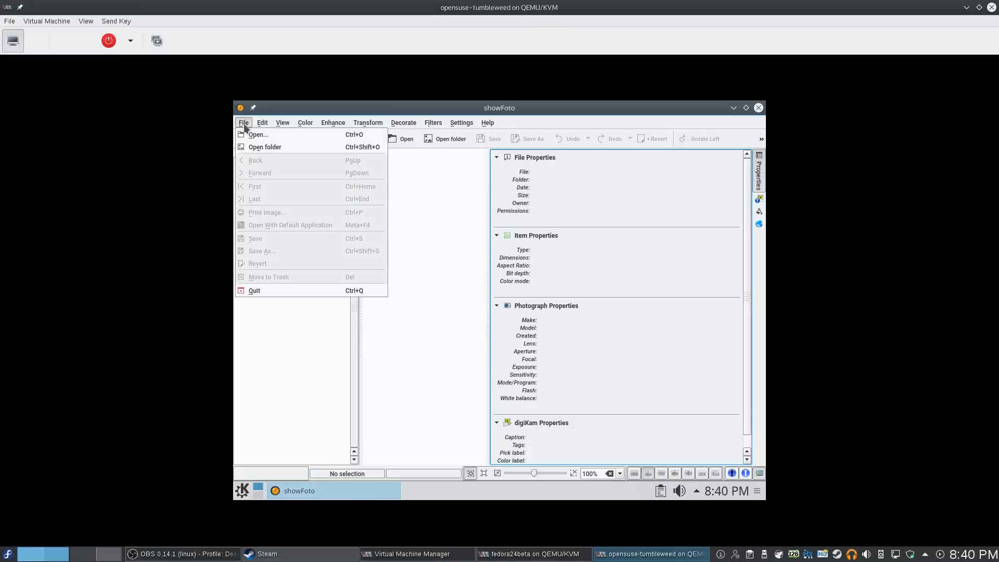
{"action": "left_click", "coordinate": [282, 122]}
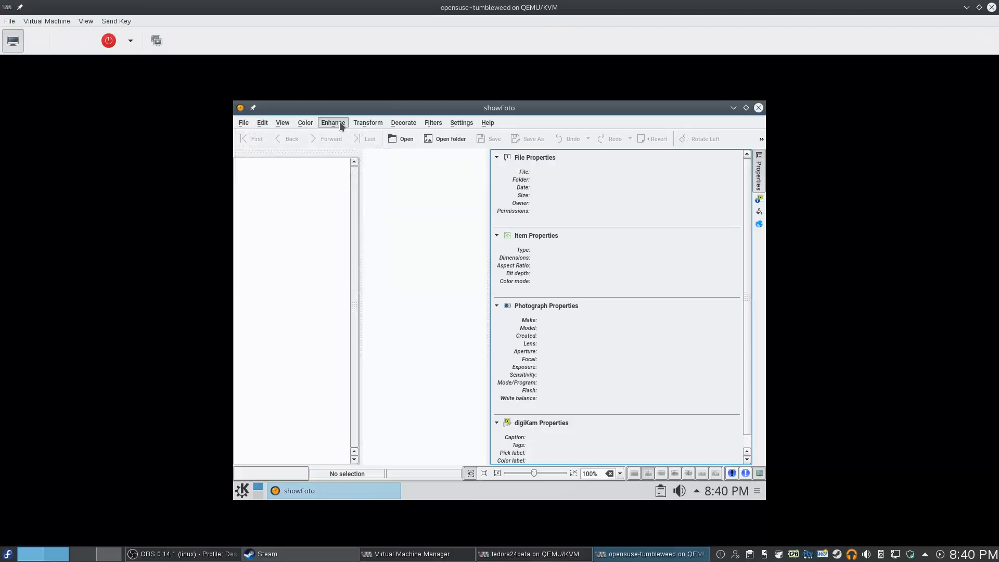
{"action": "left_click", "coordinate": [373, 121]}
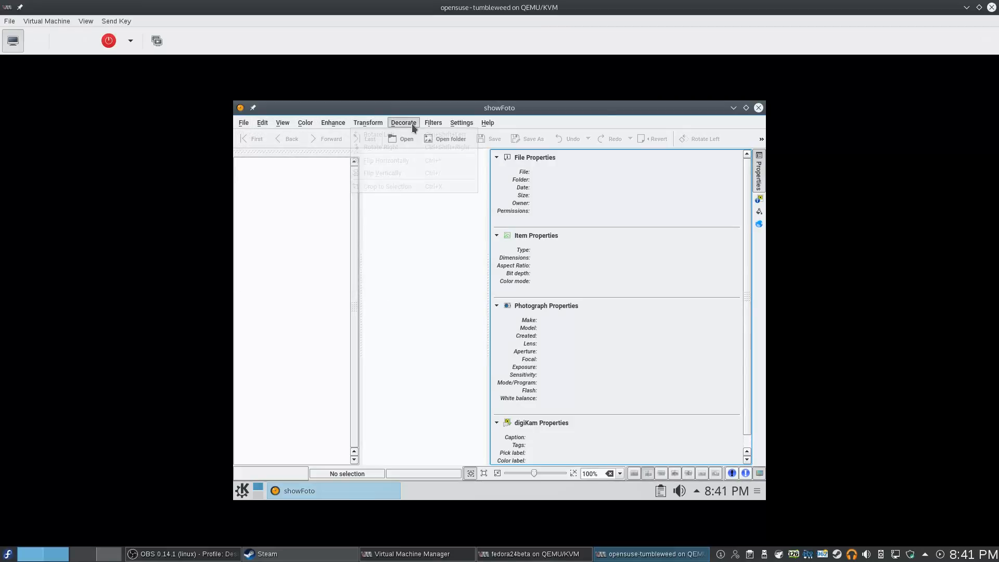
{"action": "left_click", "coordinate": [460, 123]}
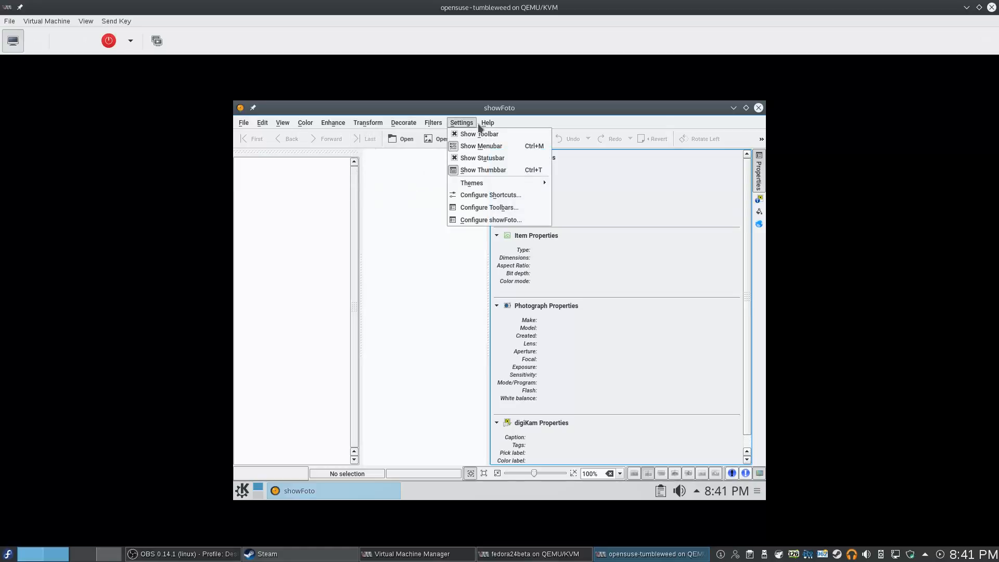
{"action": "left_click", "coordinate": [379, 122]}
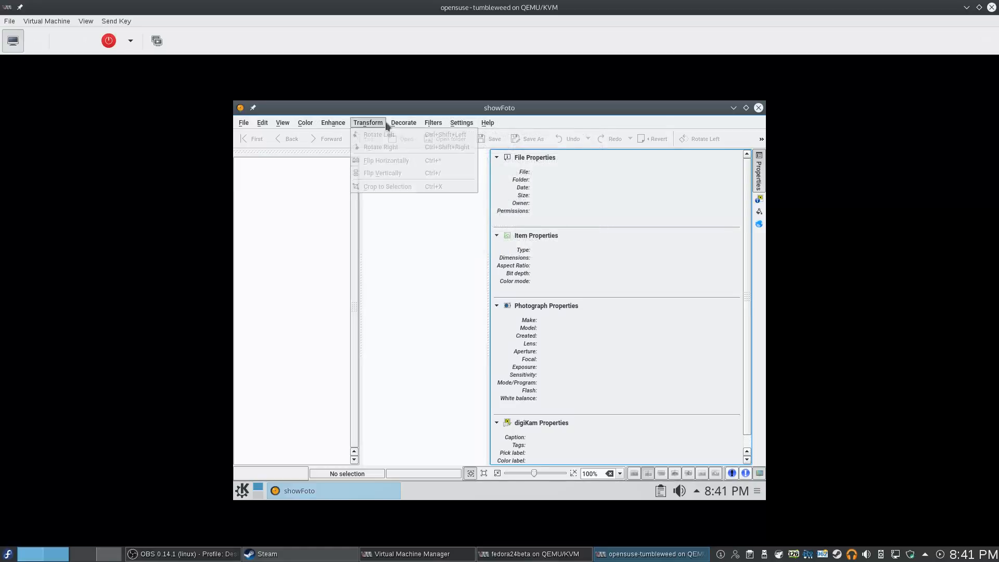
{"action": "left_click", "coordinate": [385, 124]}
{"action": "scroll", "coordinate": [632, 336], "scroll_direction": "down", "scroll_amount": 1}
{"action": "scroll", "coordinate": [641, 304], "scroll_direction": "up", "scroll_amount": 1}
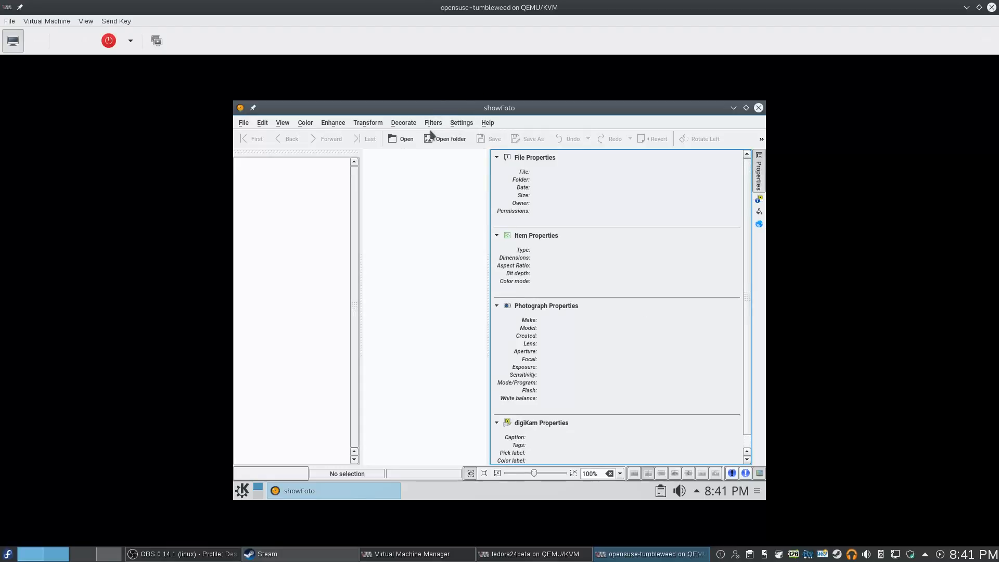
{"action": "left_click", "coordinate": [367, 122]}
{"action": "left_click", "coordinate": [312, 123]}
{"action": "left_click", "coordinate": [311, 123]}
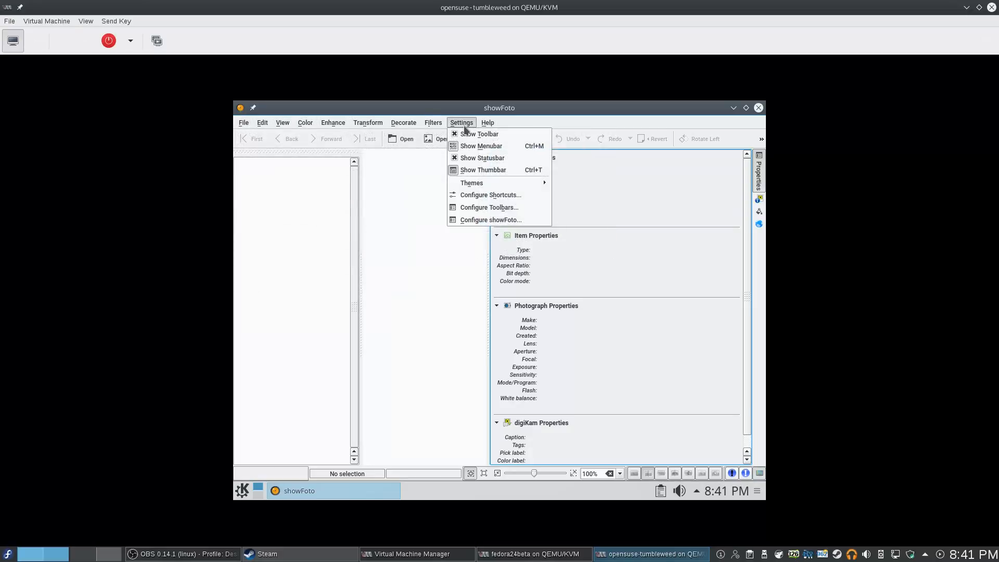
{"action": "mouse_move", "coordinate": [489, 124]}
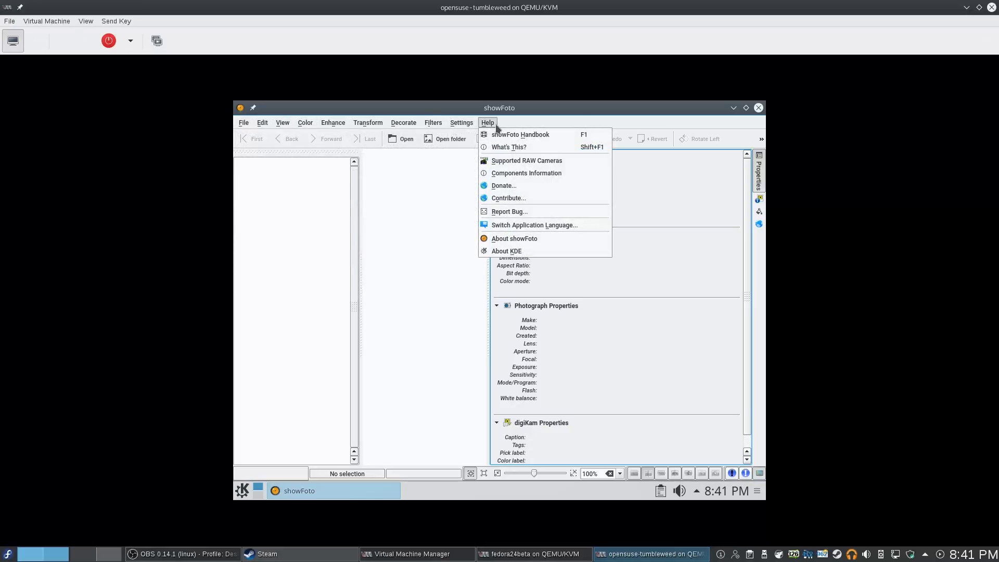
Request the showFoto Handbook from Help, then show the guest menu's Internet applications
{"action": "left_click", "coordinate": [502, 135]}
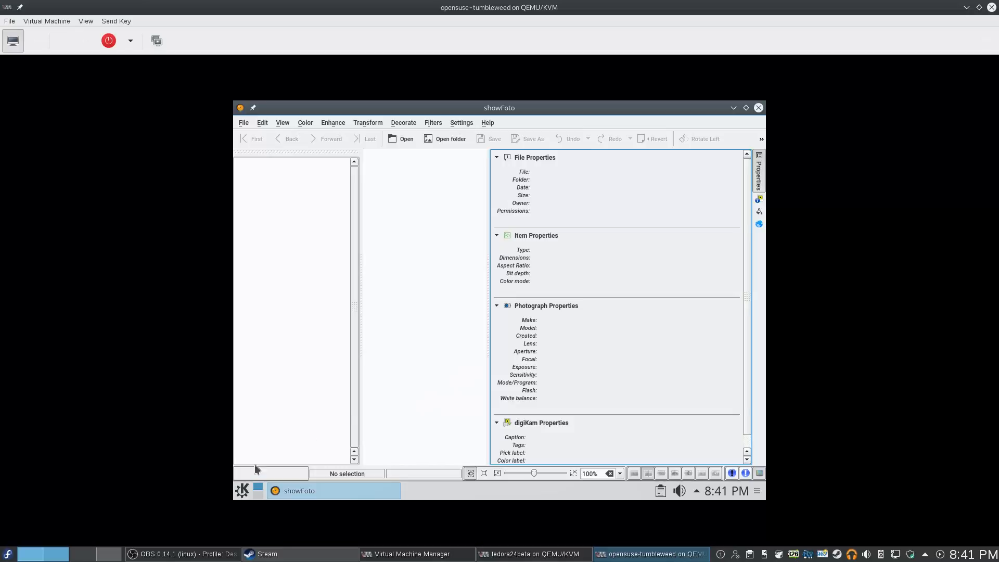
{"action": "left_click", "coordinate": [242, 490]}
{"action": "mouse_move", "coordinate": [329, 356]}
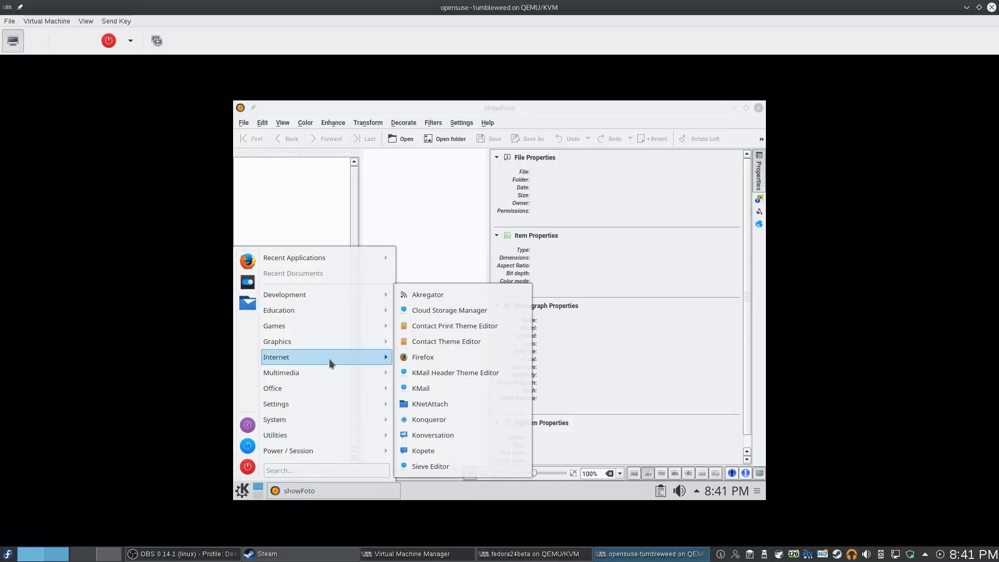
Start adding a Dropbox account in Cloud Storage Manager, then cancel and close the configuration unsaved
{"action": "left_click", "coordinate": [466, 310]}
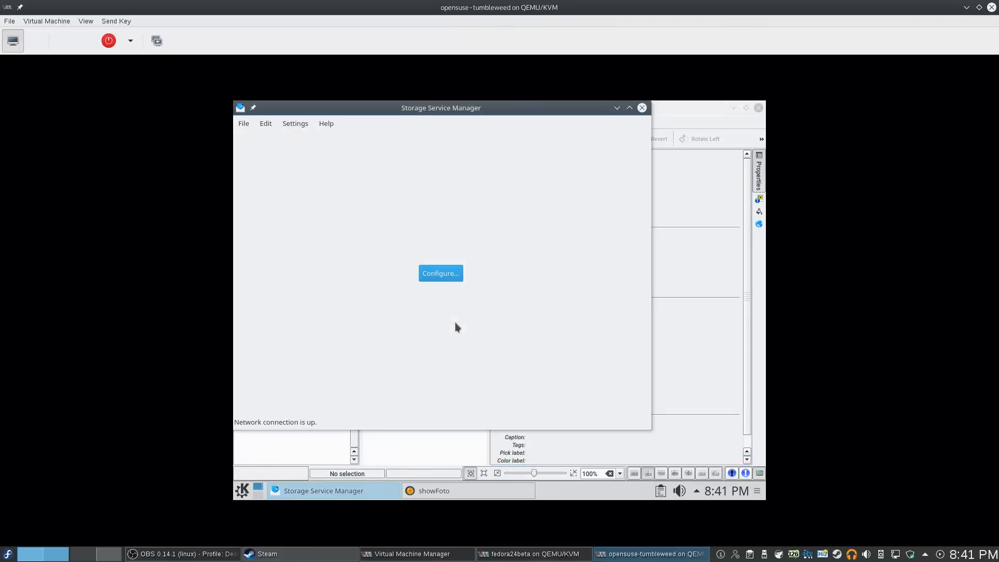
{"action": "left_click", "coordinate": [446, 271]}
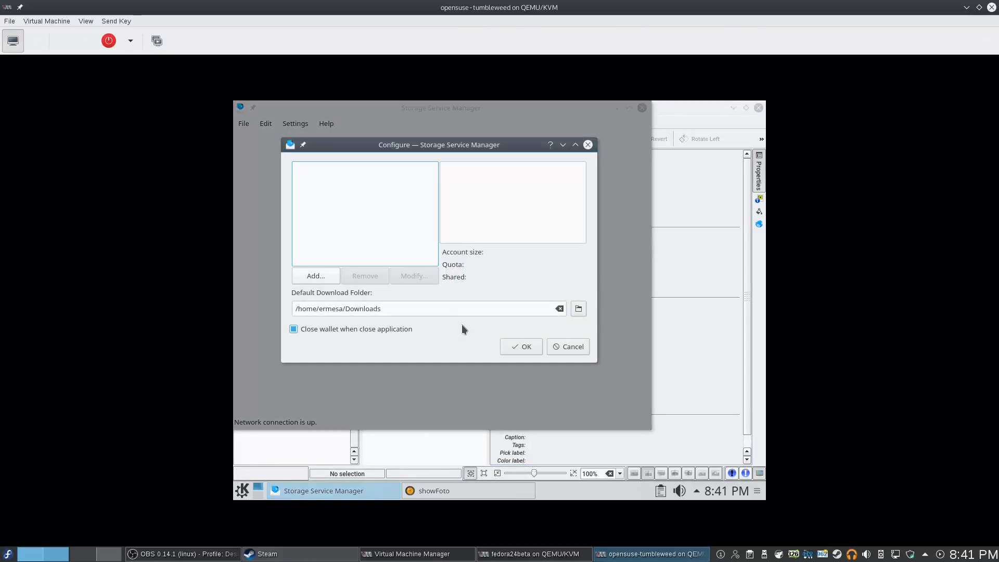
{"action": "left_click", "coordinate": [308, 280]}
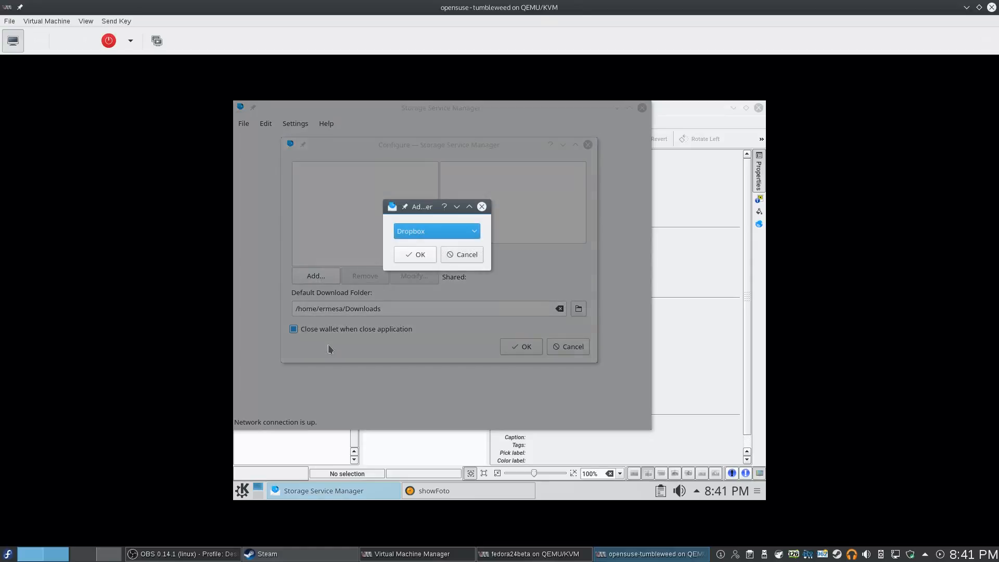
{"action": "left_click", "coordinate": [455, 234]}
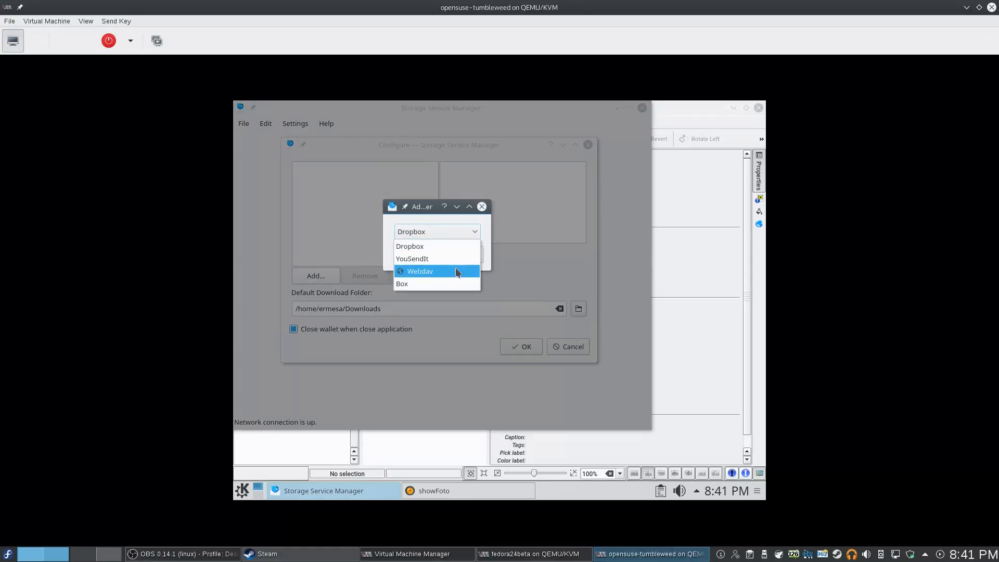
{"action": "left_click", "coordinate": [452, 245]}
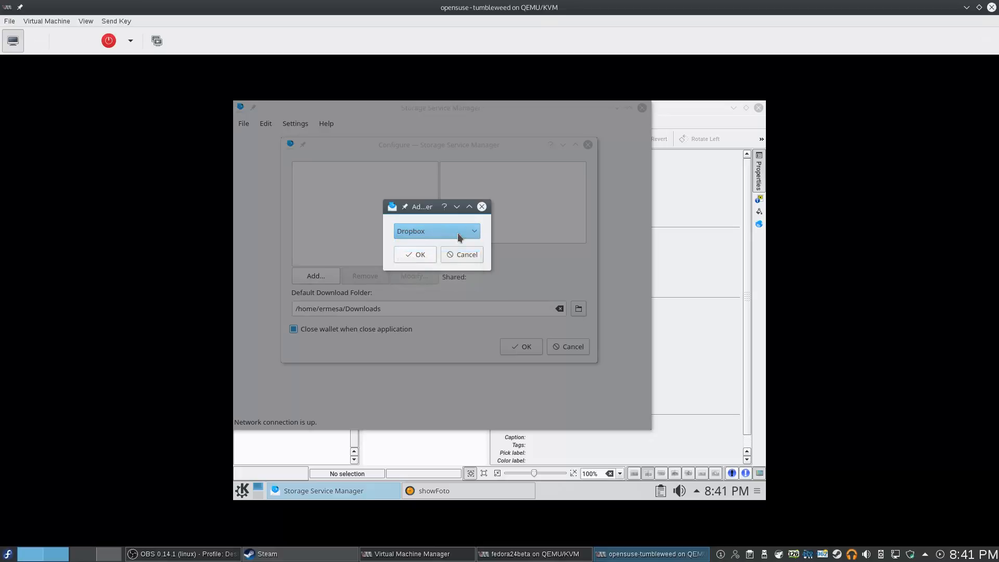
{"action": "left_click", "coordinate": [454, 255]}
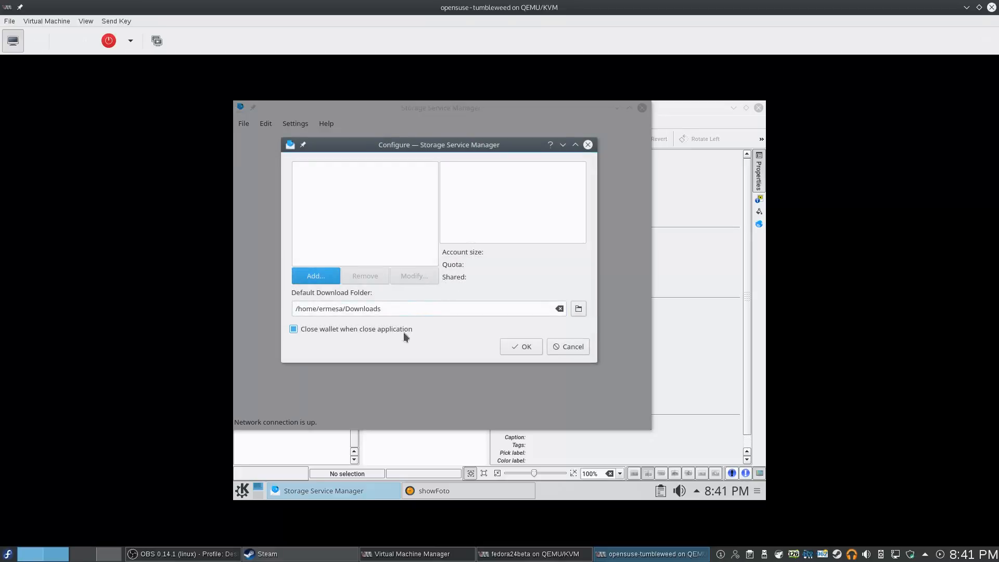
{"action": "left_click", "coordinate": [583, 349]}
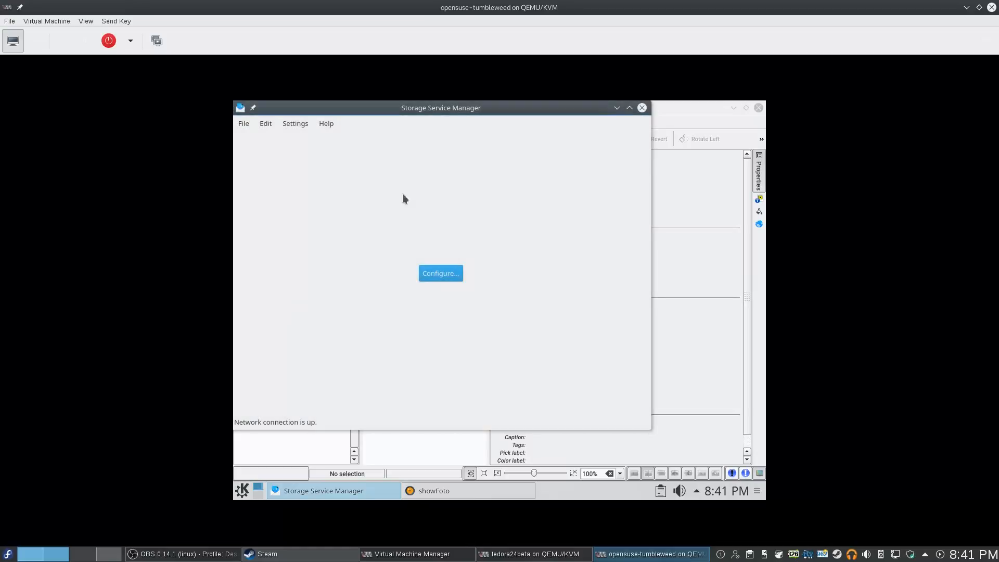
Glance at Storage Service Manager's Help menu, then bring showFoto to the front
{"action": "left_click", "coordinate": [326, 123]}
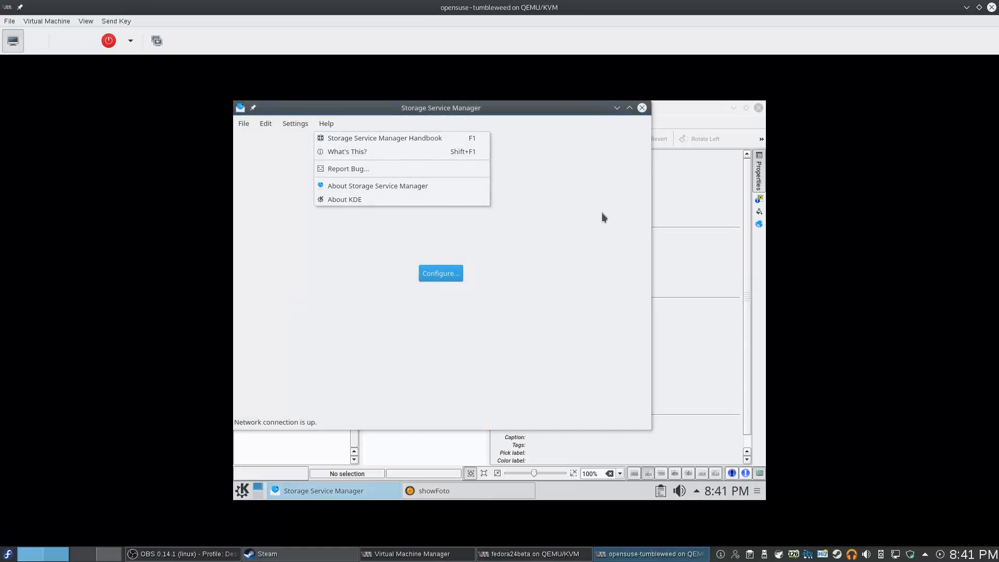
{"action": "left_click", "coordinate": [428, 445]}
{"action": "left_click", "coordinate": [432, 485]}
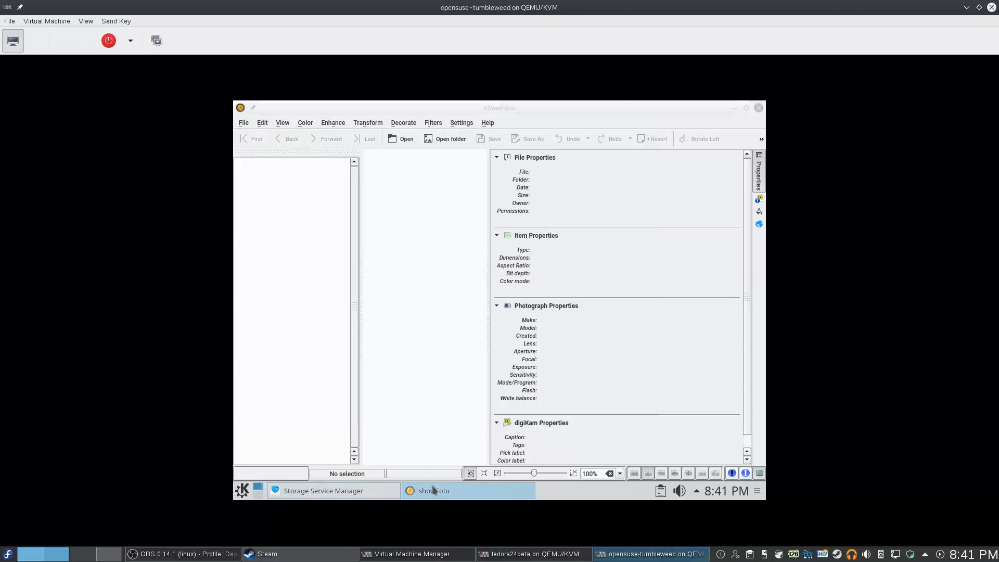
View About showFoto (version 4.14.0), select its copyright line and web address, then quit showFoto
{"action": "left_click", "coordinate": [492, 123]}
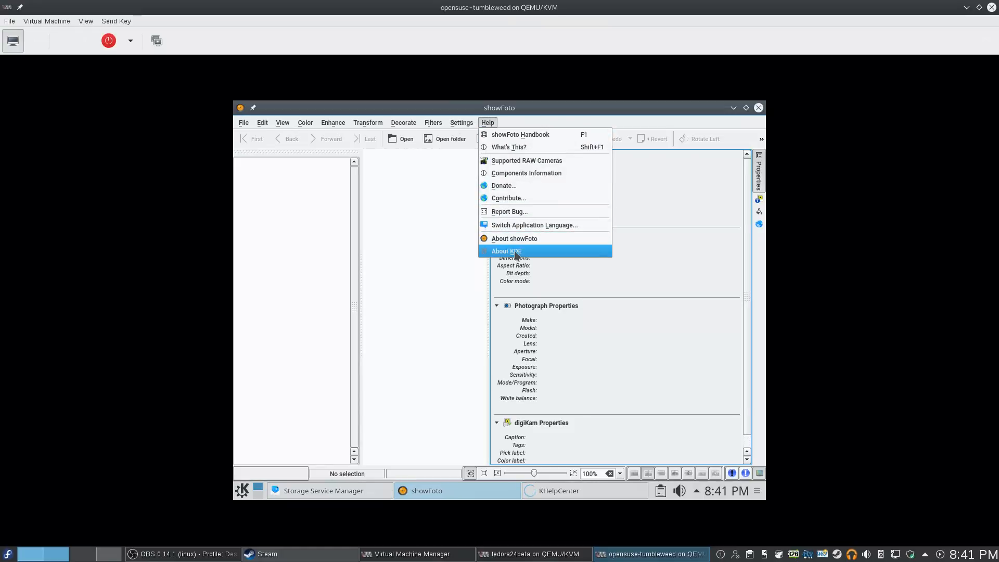
{"action": "left_click", "coordinate": [520, 240]}
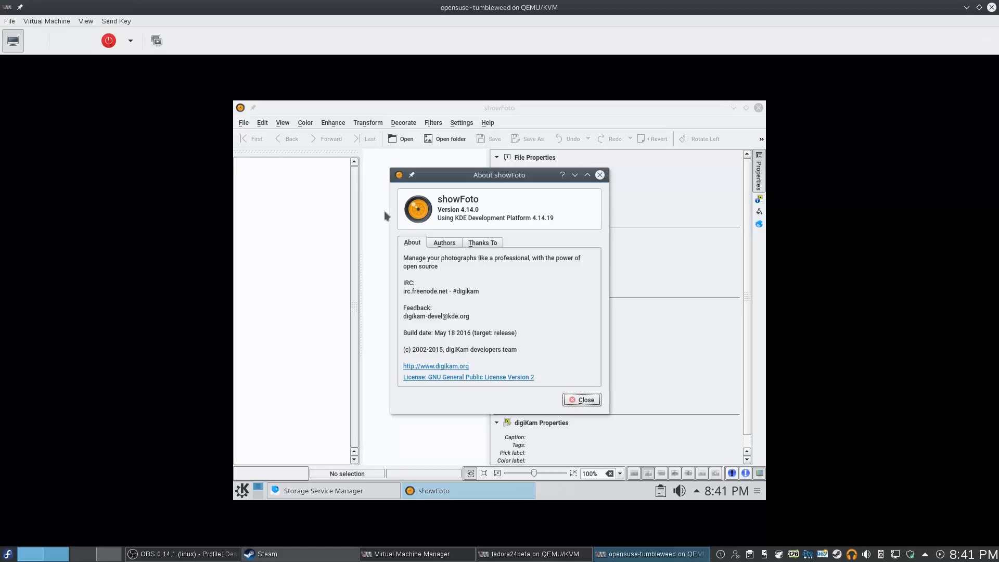
{"action": "mouse_move", "coordinate": [430, 258]}
{"action": "left_mouse_down"}
{"action": "mouse_move", "coordinate": [459, 266]}
{"action": "mouse_move", "coordinate": [428, 262]}
{"action": "mouse_move", "coordinate": [432, 272]}
{"action": "mouse_move", "coordinate": [429, 251]}
{"action": "left_mouse_up"}
{"action": "left_click_drag", "start_coordinate": [435, 343], "coordinate": [591, 383]}
{"action": "left_click", "coordinate": [588, 400]}
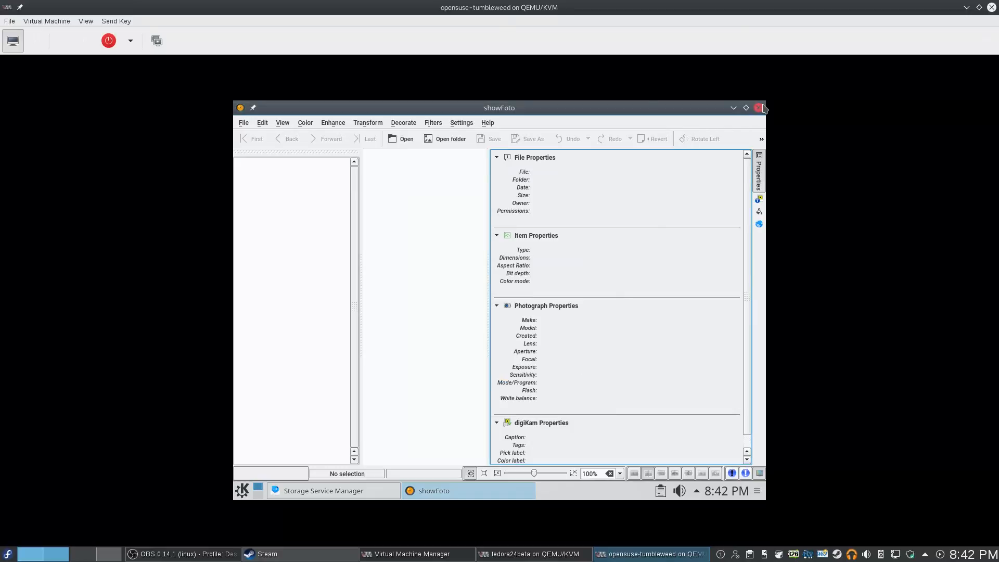
{"action": "left_click", "coordinate": [758, 108]}
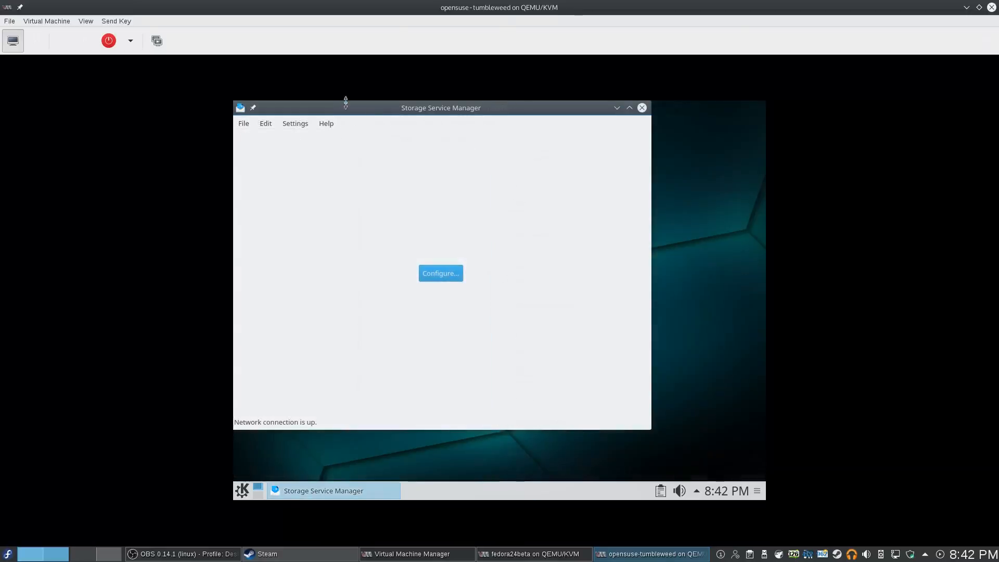
Browse Storage Service Manager's File, Edit, Settings and Help menus, then open the guest's K launcher
{"action": "left_click", "coordinate": [253, 124]}
{"action": "mouse_move", "coordinate": [266, 124]}
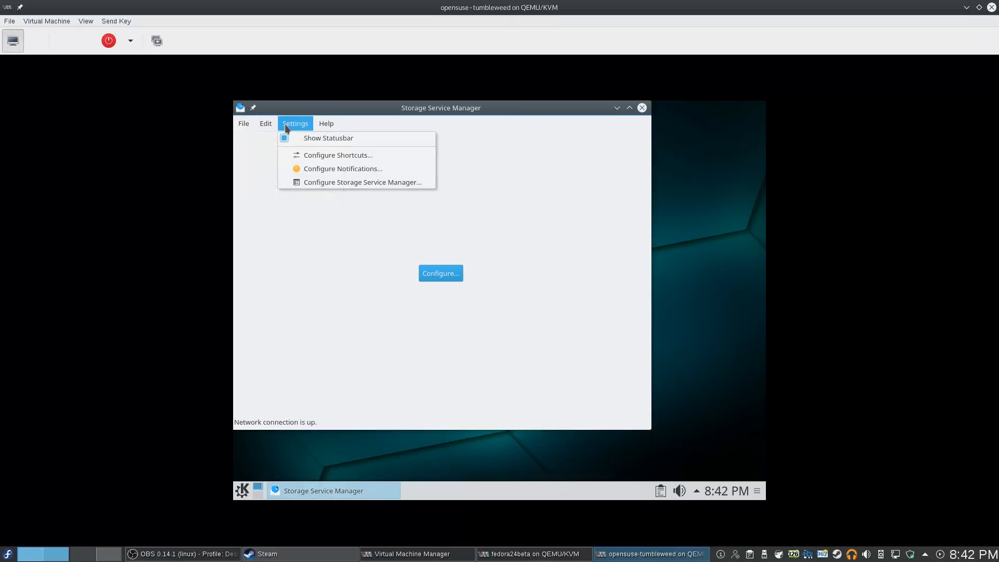
{"action": "mouse_move", "coordinate": [315, 129]}
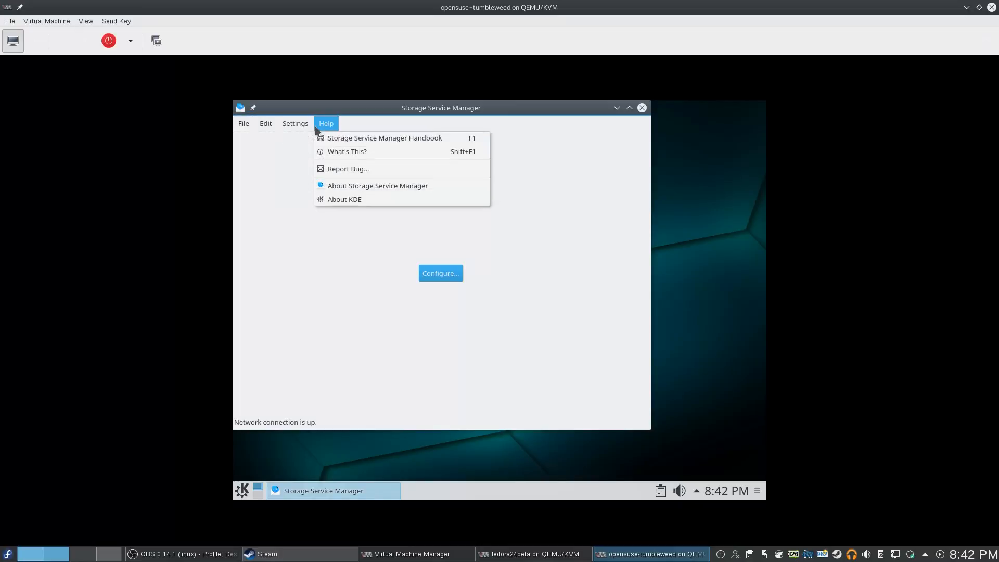
{"action": "left_click", "coordinate": [362, 135]}
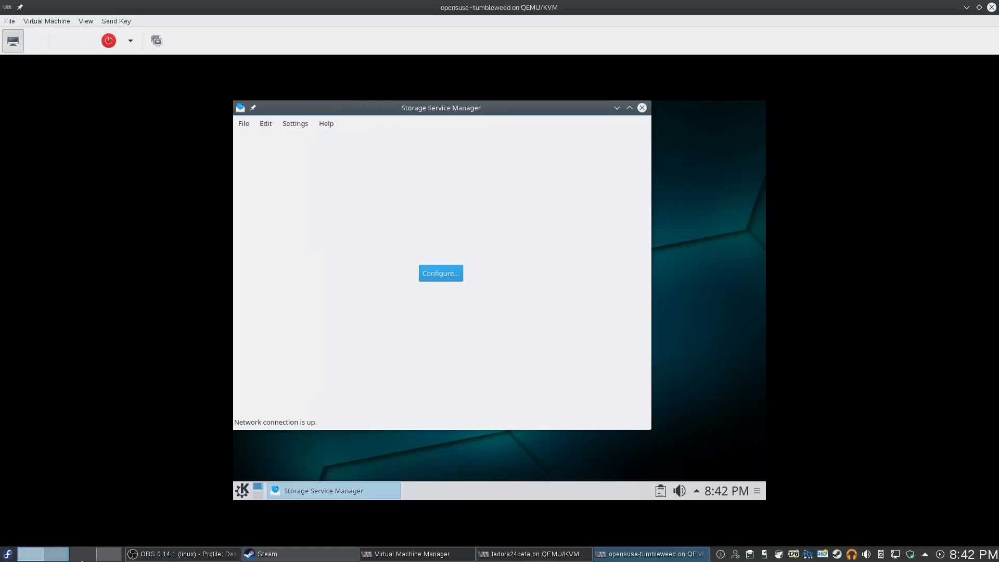
{"action": "left_click", "coordinate": [242, 490]}
{"action": "mouse_move", "coordinate": [342, 357]}
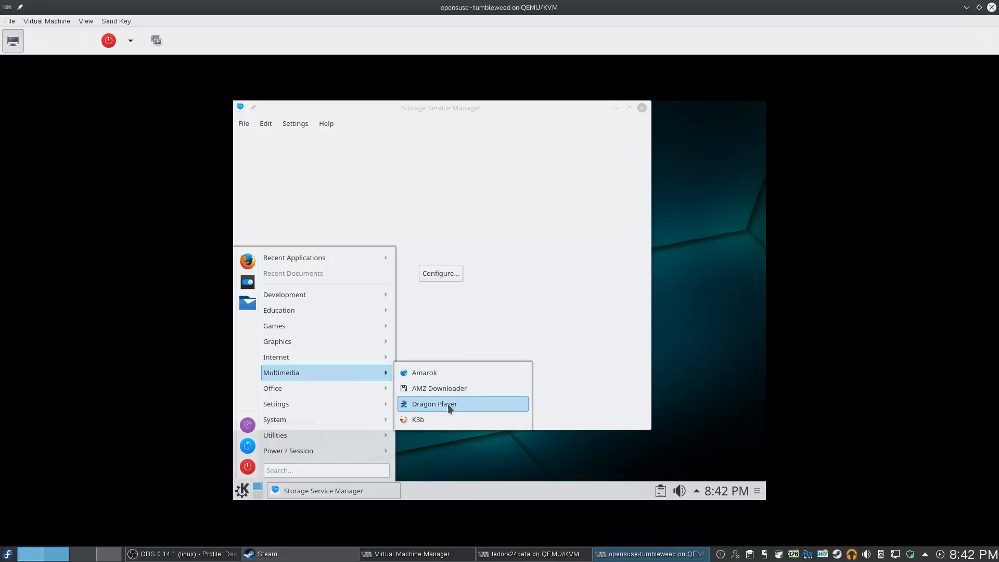
Browse the Office, Settings, System and Utilities categories, then launch Utilities > Spectacle
{"action": "mouse_move", "coordinate": [329, 388]}
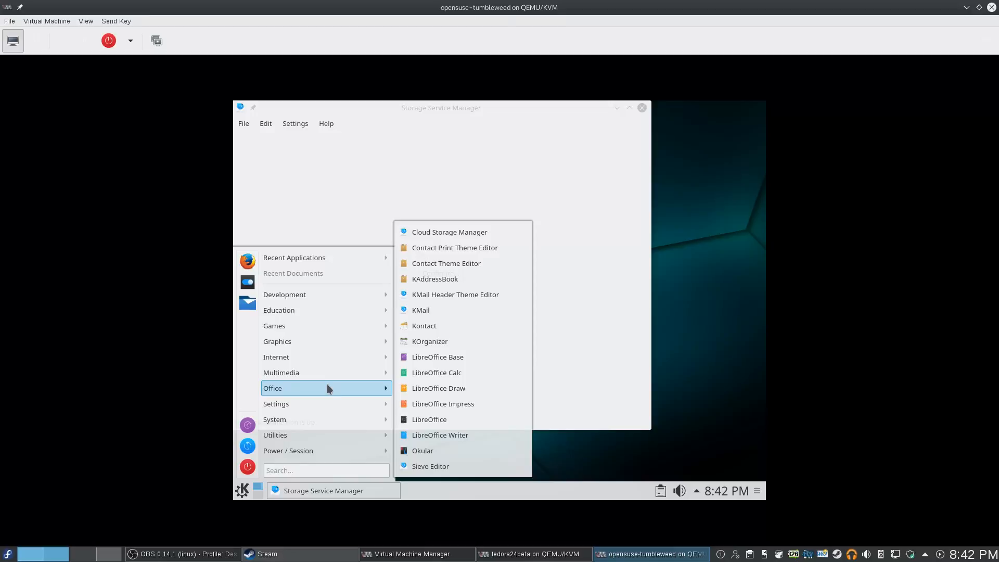
{"action": "mouse_move", "coordinate": [358, 390]}
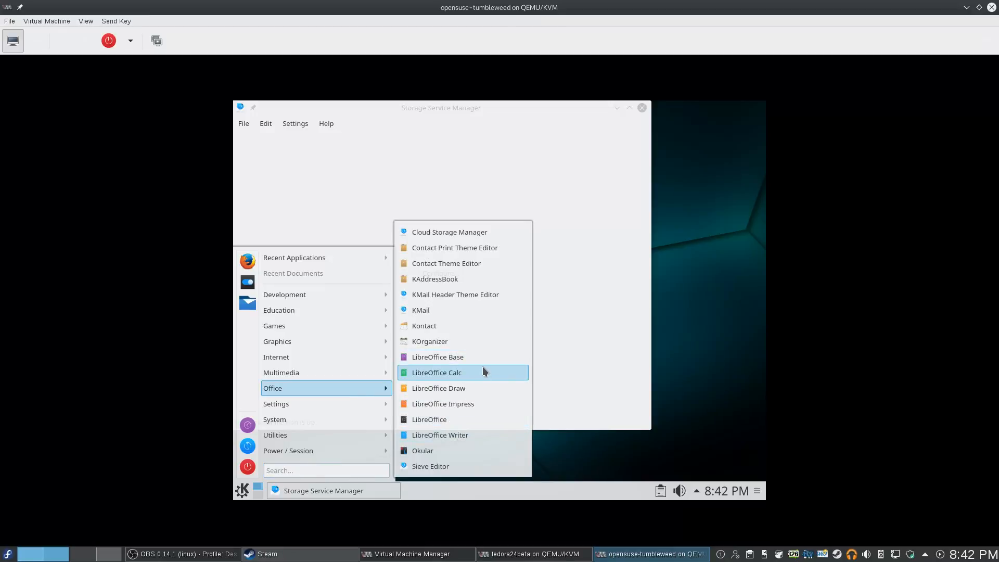
{"action": "mouse_move", "coordinate": [373, 405]}
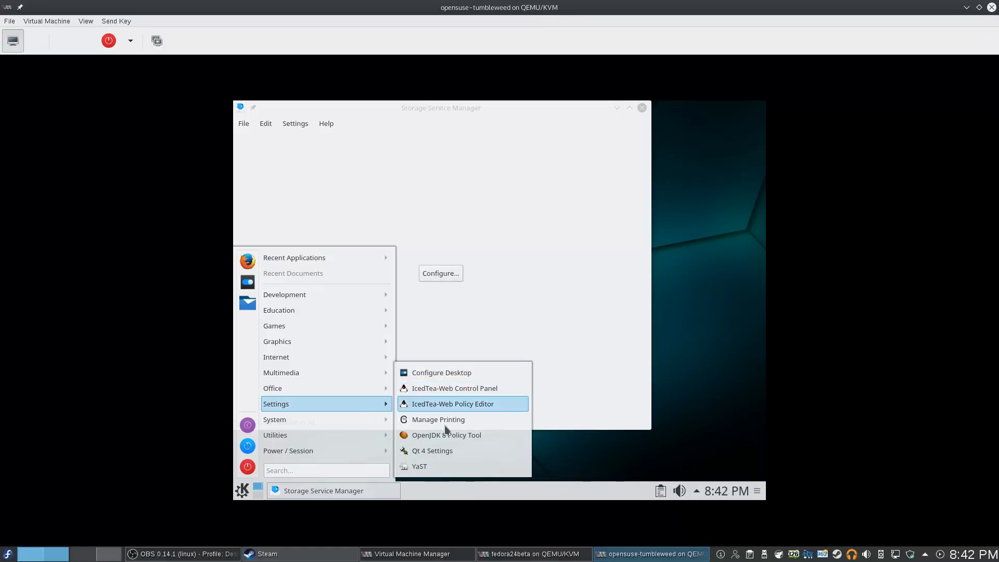
{"action": "mouse_move", "coordinate": [335, 417]}
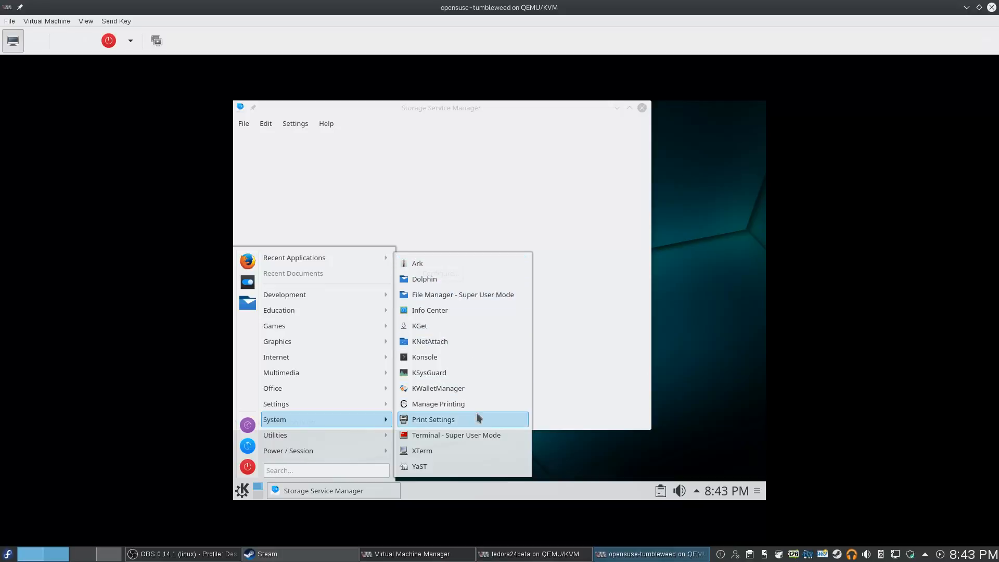
{"action": "mouse_move", "coordinate": [369, 442]}
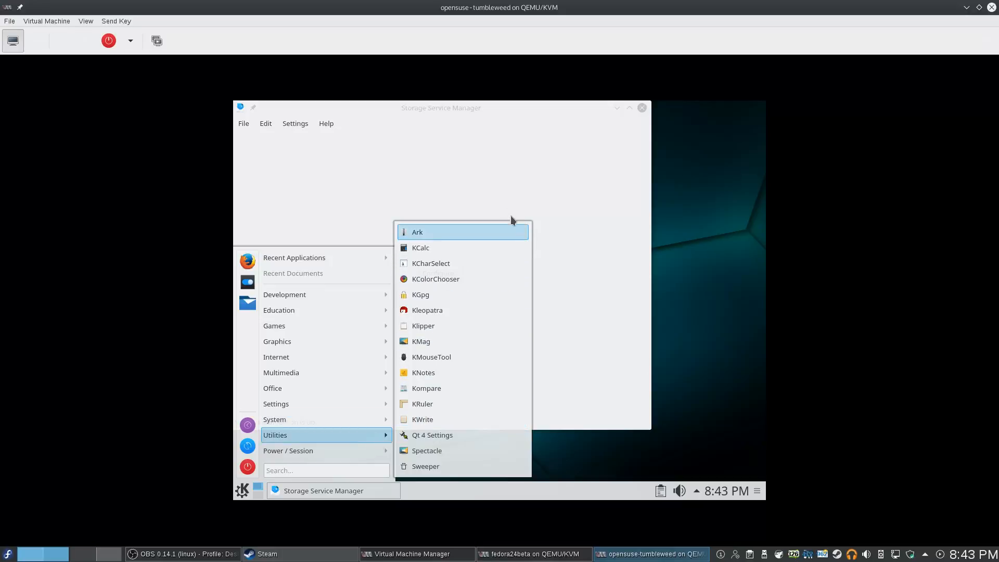
{"action": "left_click", "coordinate": [467, 456]}
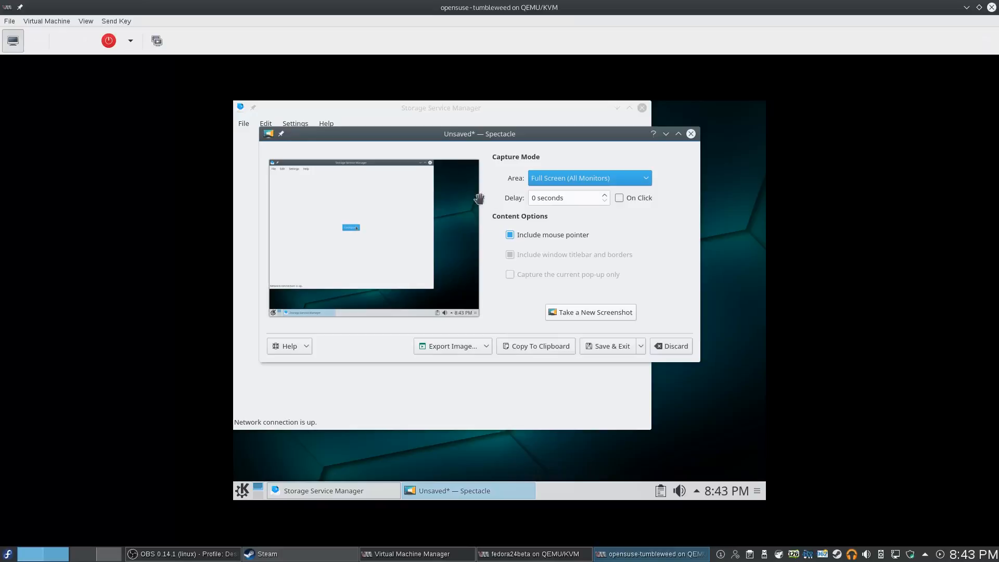
Review Spectacle's capture area choices, keeping Full Screen, and drag the screenshot preview
{"action": "left_click", "coordinate": [604, 180]}
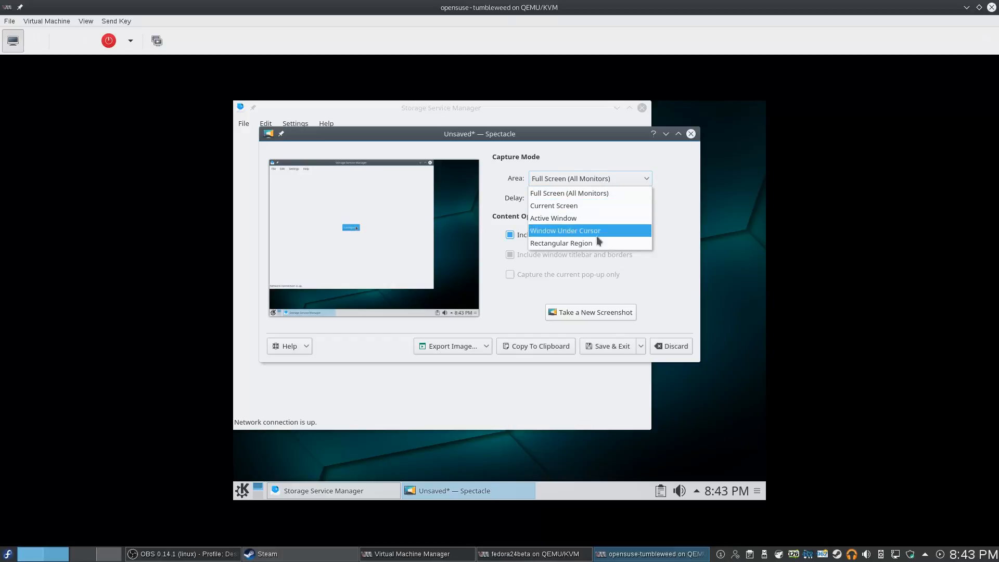
{"action": "left_click", "coordinate": [686, 216]}
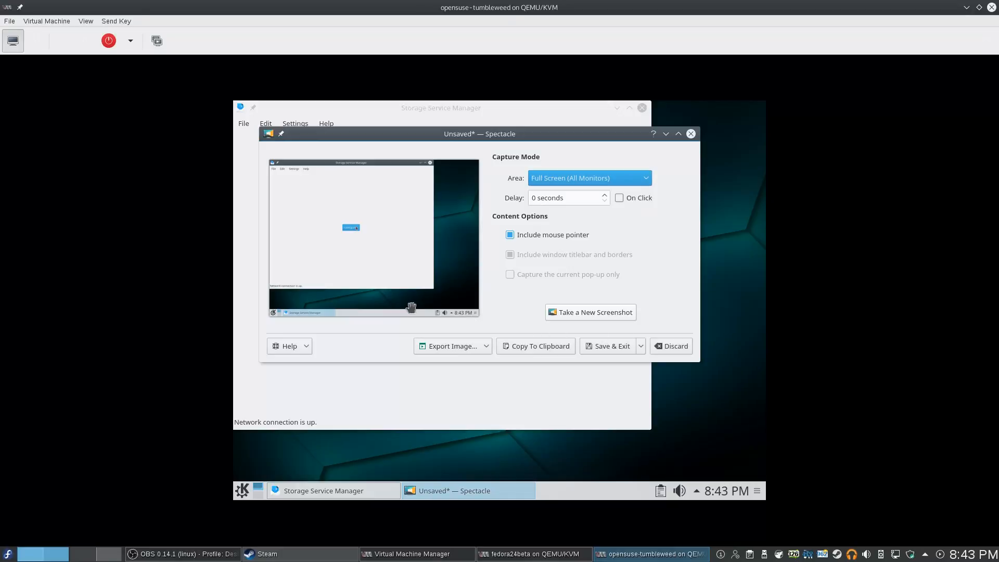
{"action": "left_click_drag", "start_coordinate": [386, 232], "coordinate": [396, 232]}
Browse Export Image > More Online Services, dismiss it, and close Spectacle without saving
{"action": "left_click", "coordinate": [478, 348]}
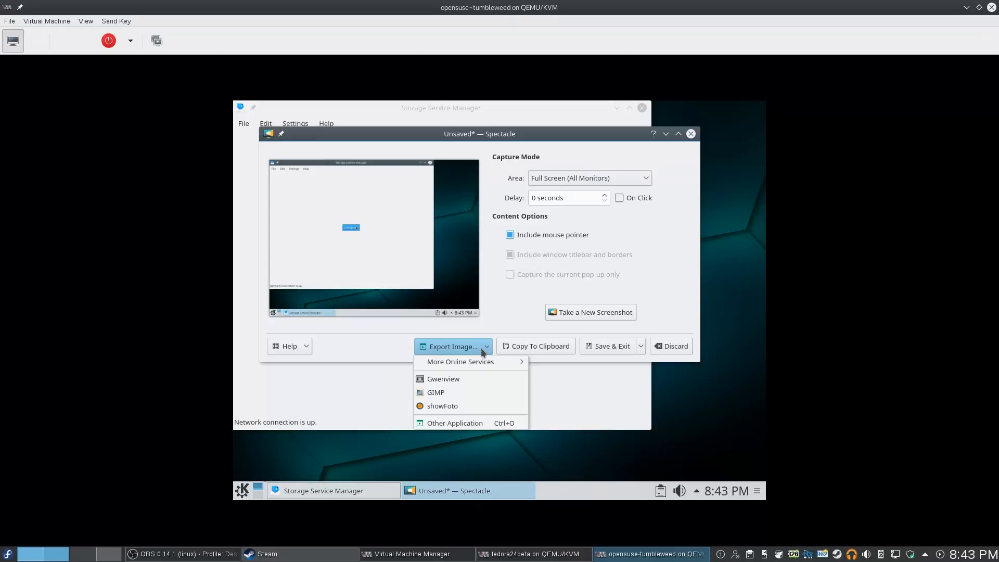
{"action": "mouse_move", "coordinate": [478, 364]}
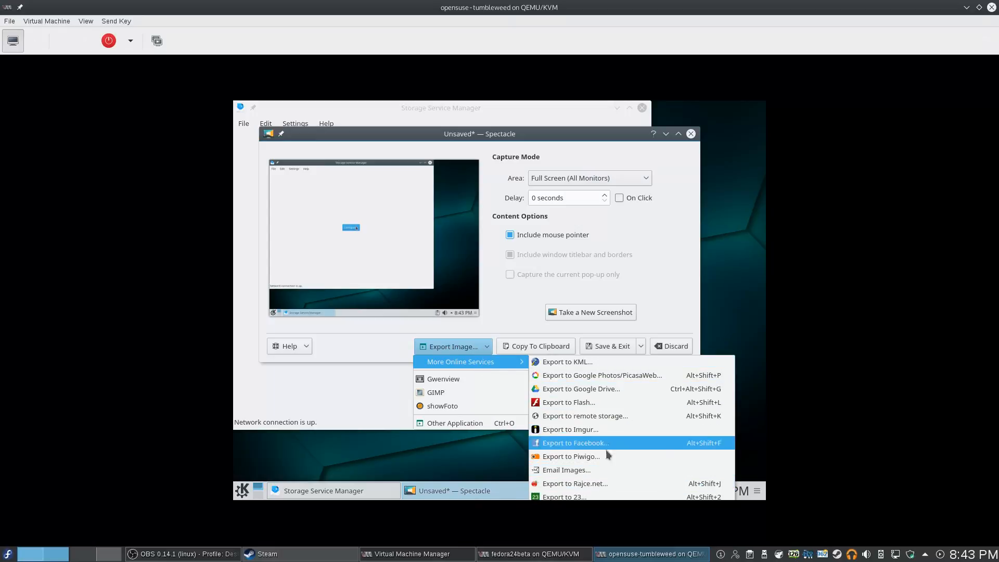
{"action": "key", "text": "Escape"}
{"action": "key", "text": "Escape"}
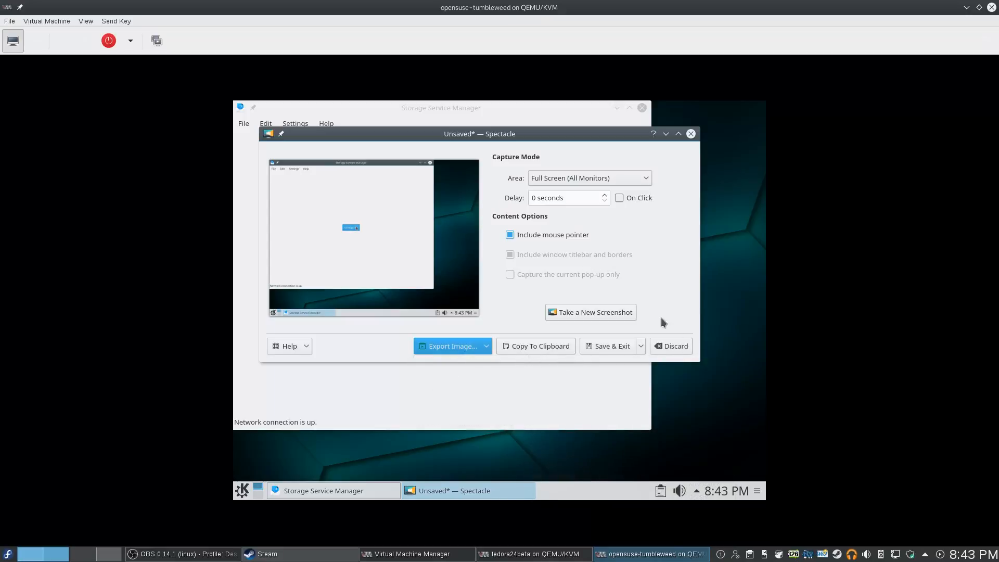
{"action": "left_click", "coordinate": [691, 134]}
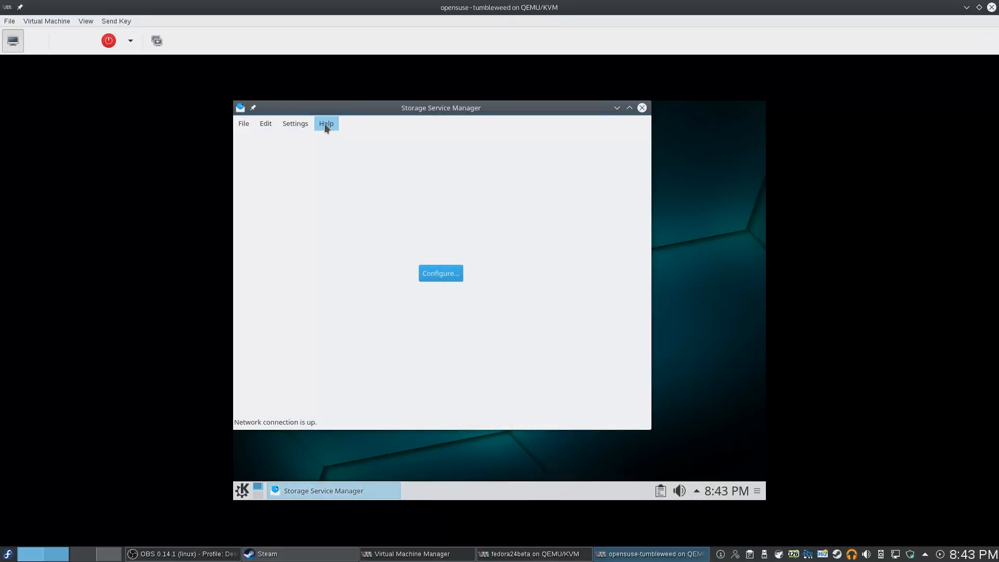
Close the Storage Service Manager window, leaving the guest's KDE desktop empty
{"action": "left_click", "coordinate": [641, 108]}
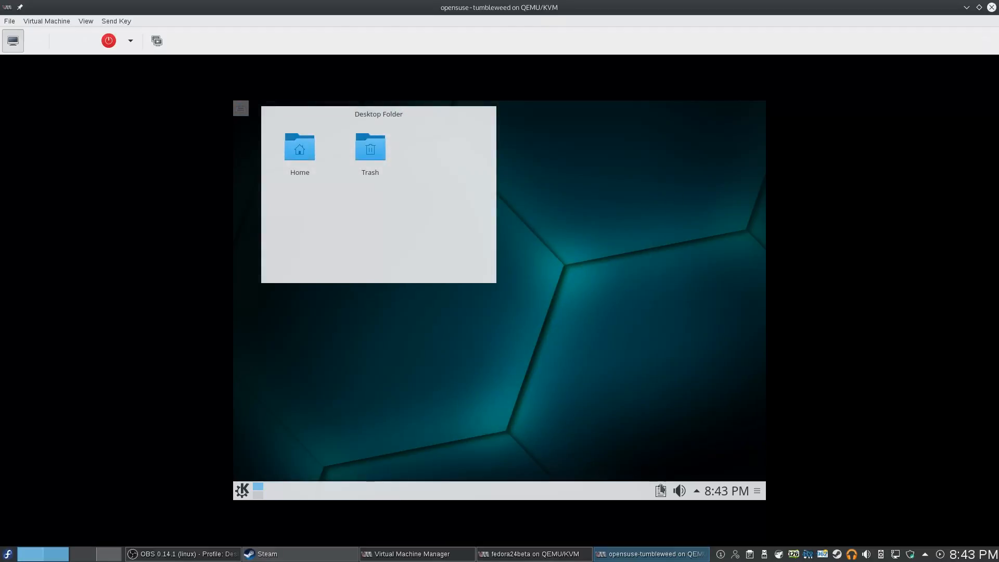
{"action": "mouse_move", "coordinate": [662, 491]}
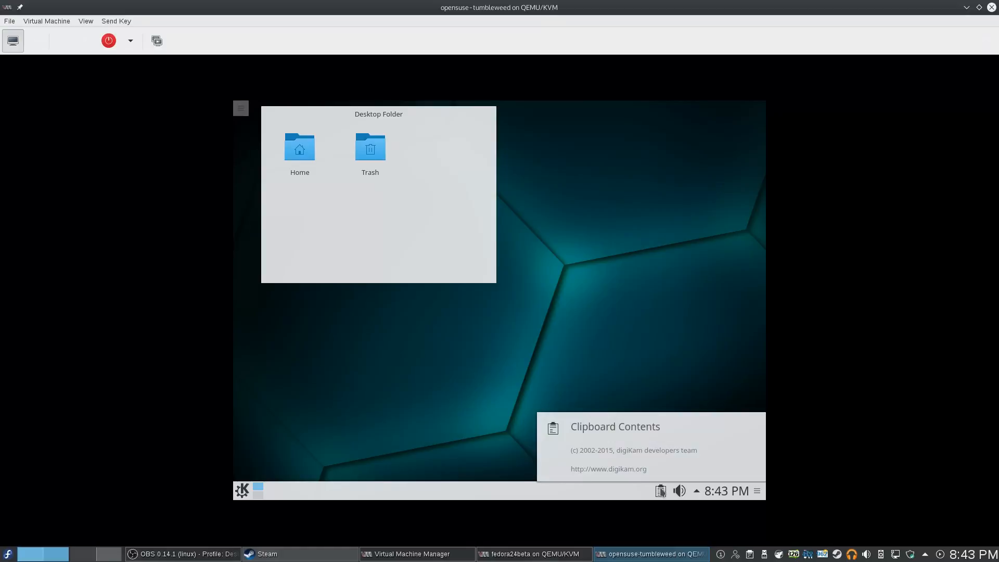